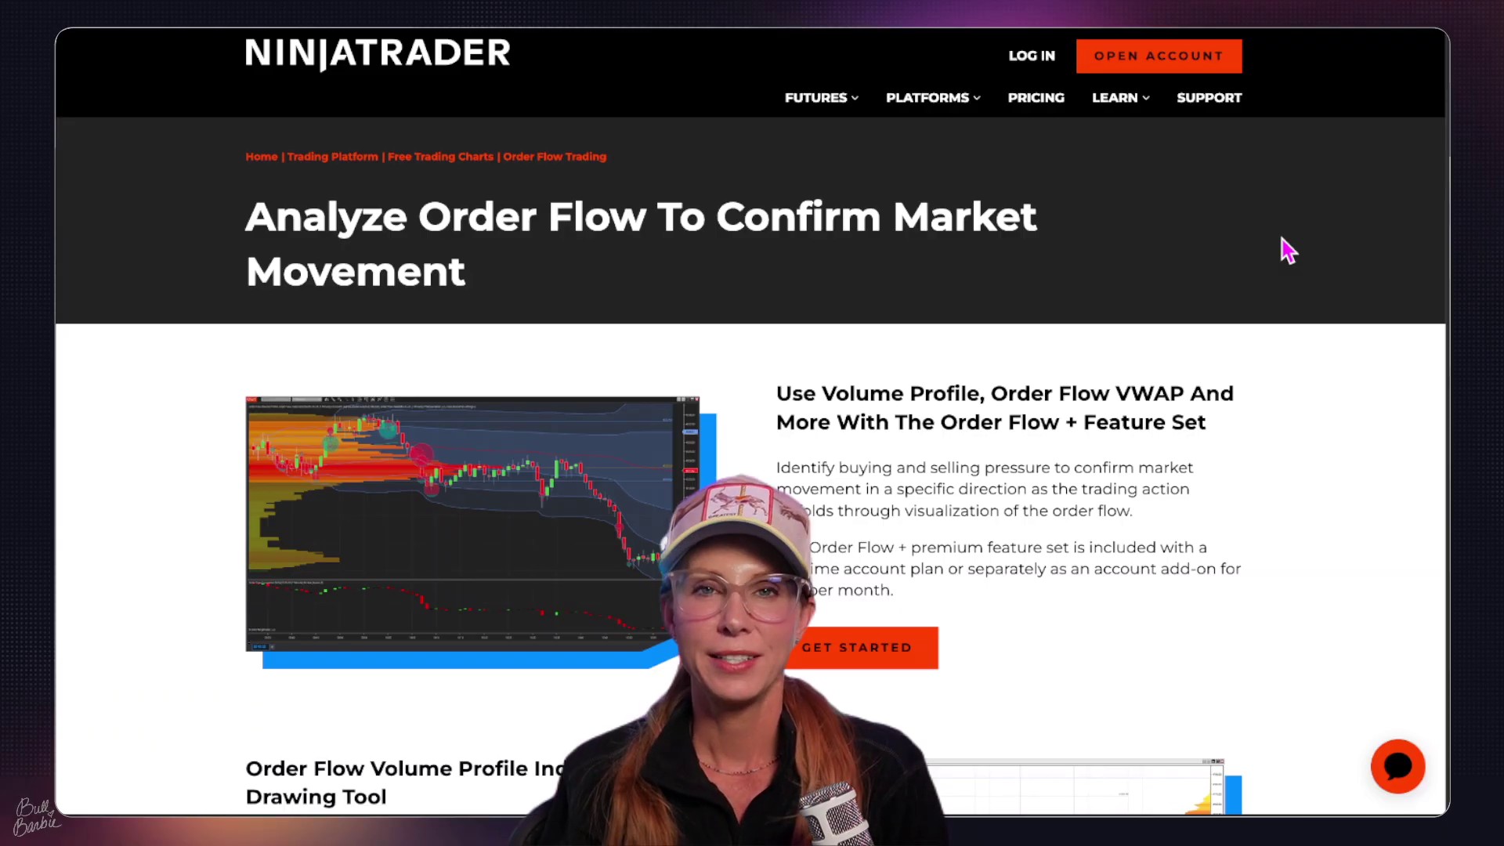
# Look through the Order Flow + feature descriptions on NinjaTrader's order flow trading page, from volume profile to market depth map.
pyautogui.scroll(-8, 1282, 245)
pyautogui.scroll(-12, 1285, 249)
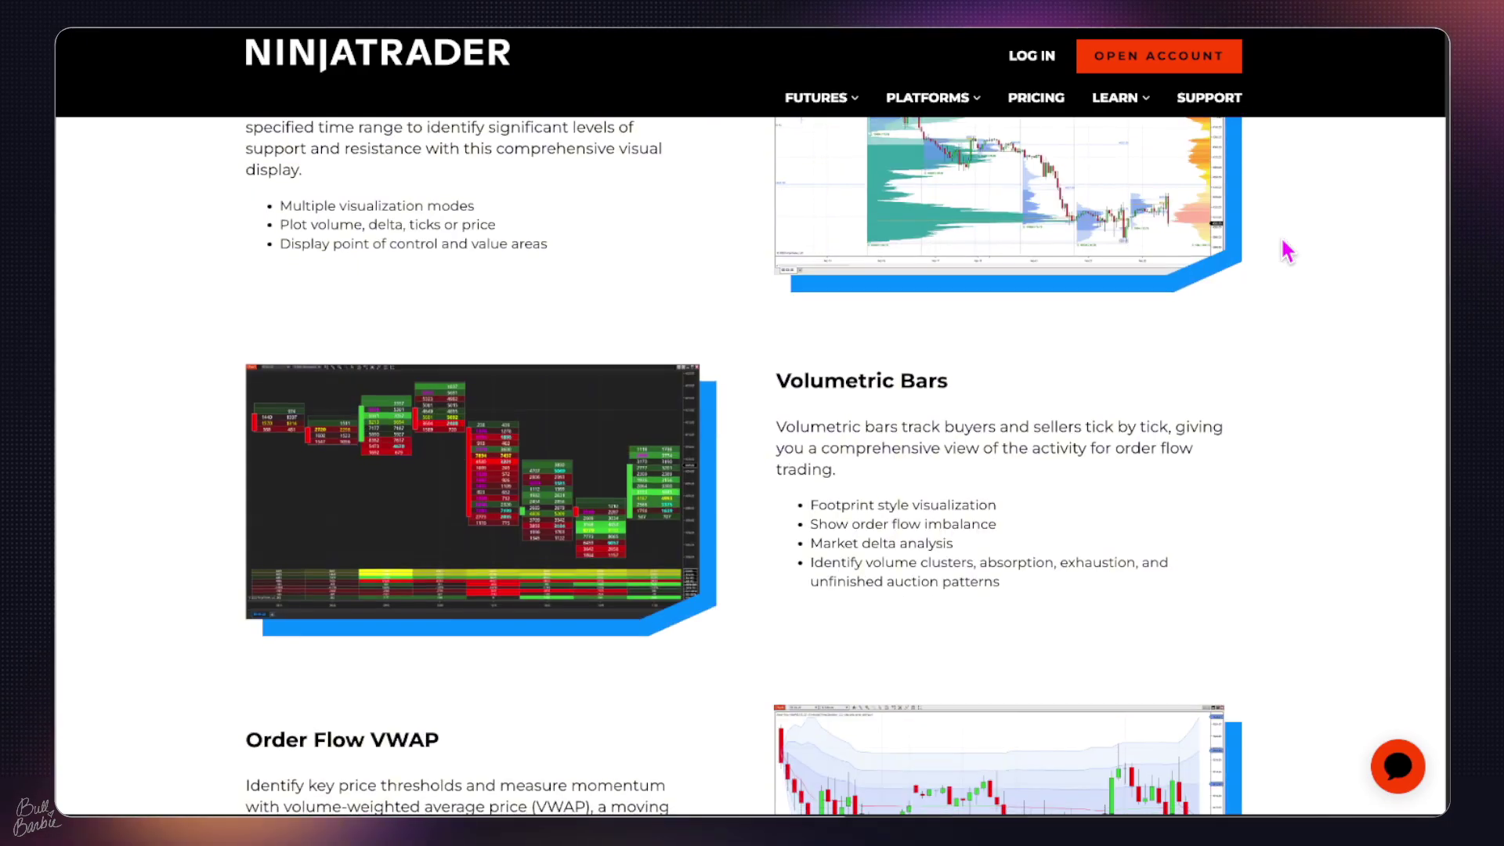
pyautogui.scroll(-8, 1285, 251)
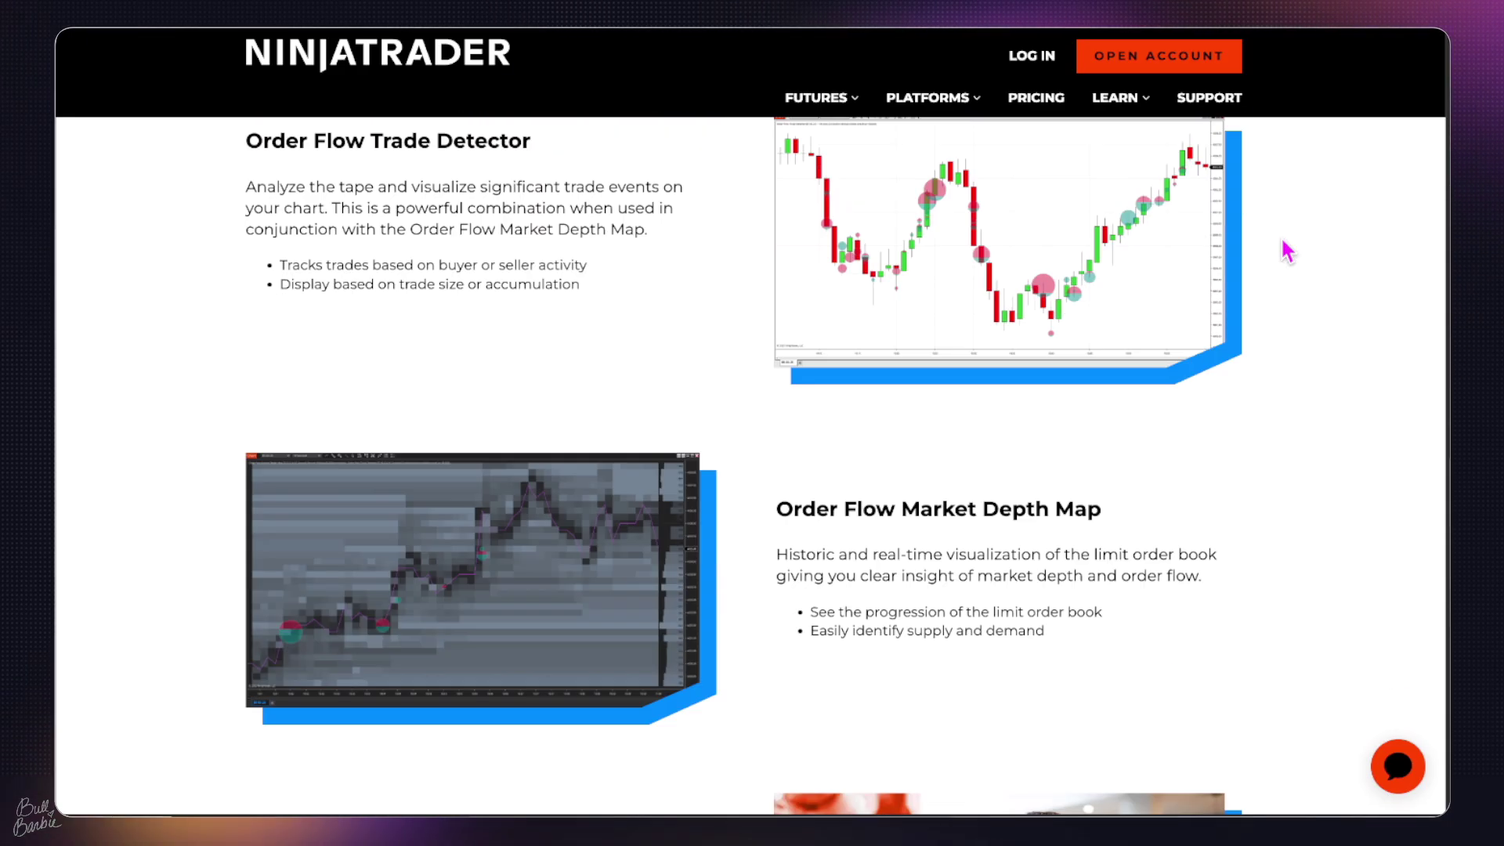
pyautogui.scroll(-1, 1288, 249)
pyautogui.scroll(-1, 1285, 245)
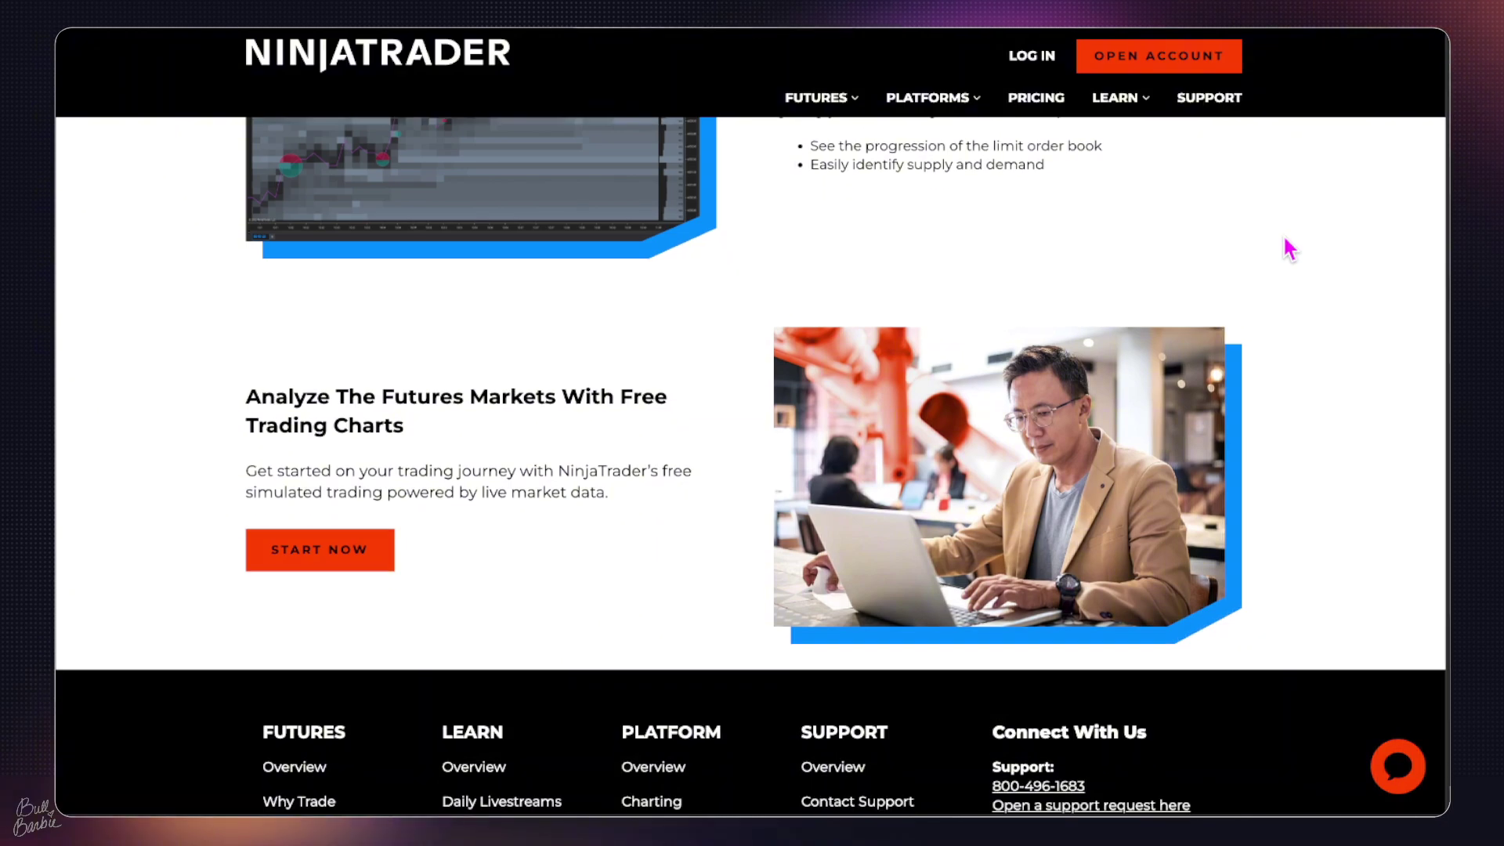
pyautogui.scroll(-1, 1285, 245)
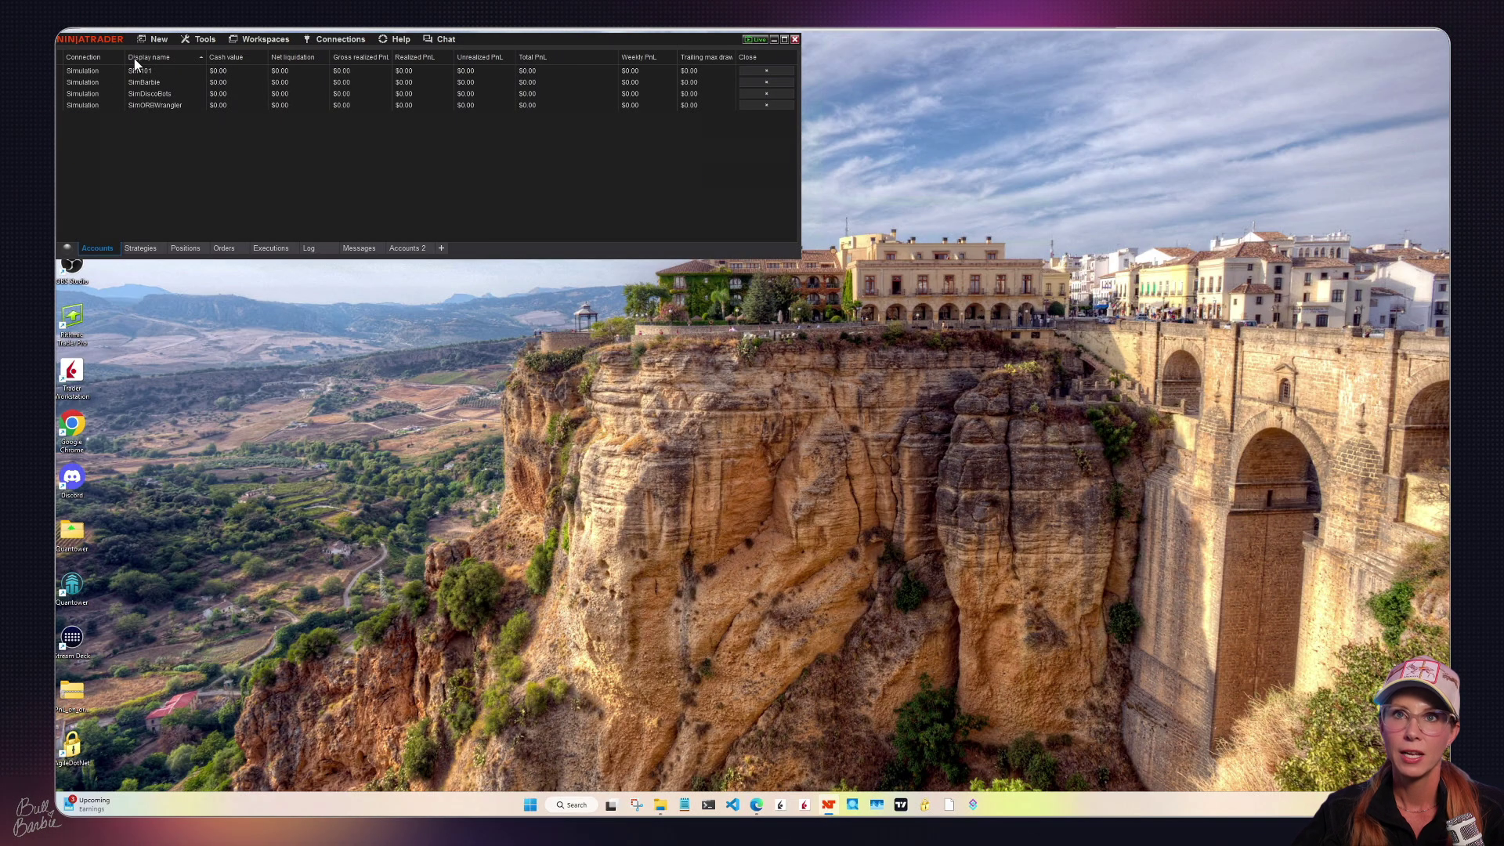
# In the NinjaTrader desktop platform, start a new chart for the ES E-mini S&P 500 futures instrument.
pyautogui.click(155, 40)
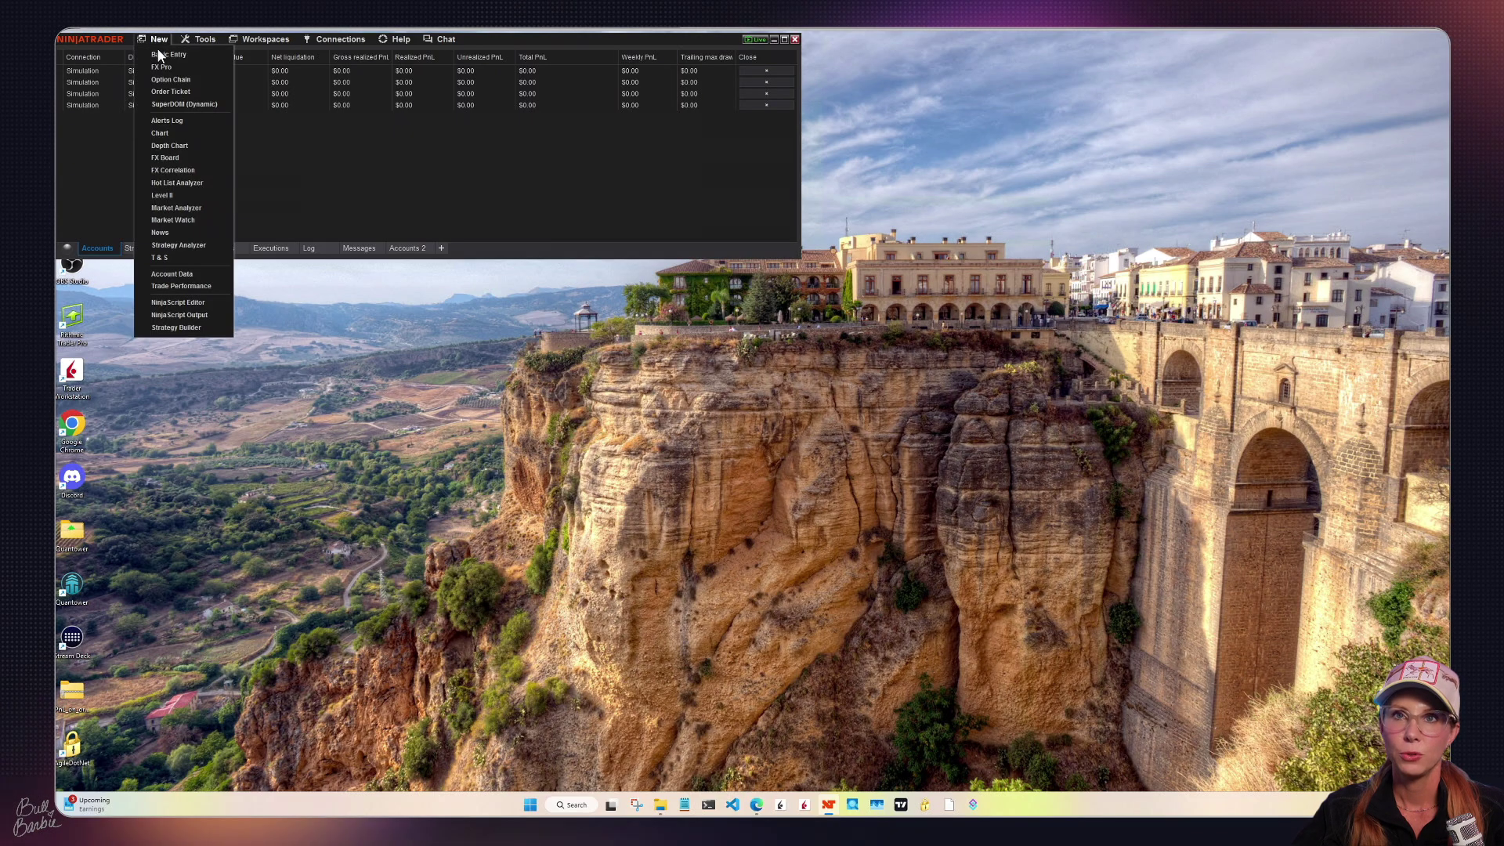
pyautogui.click(160, 134)
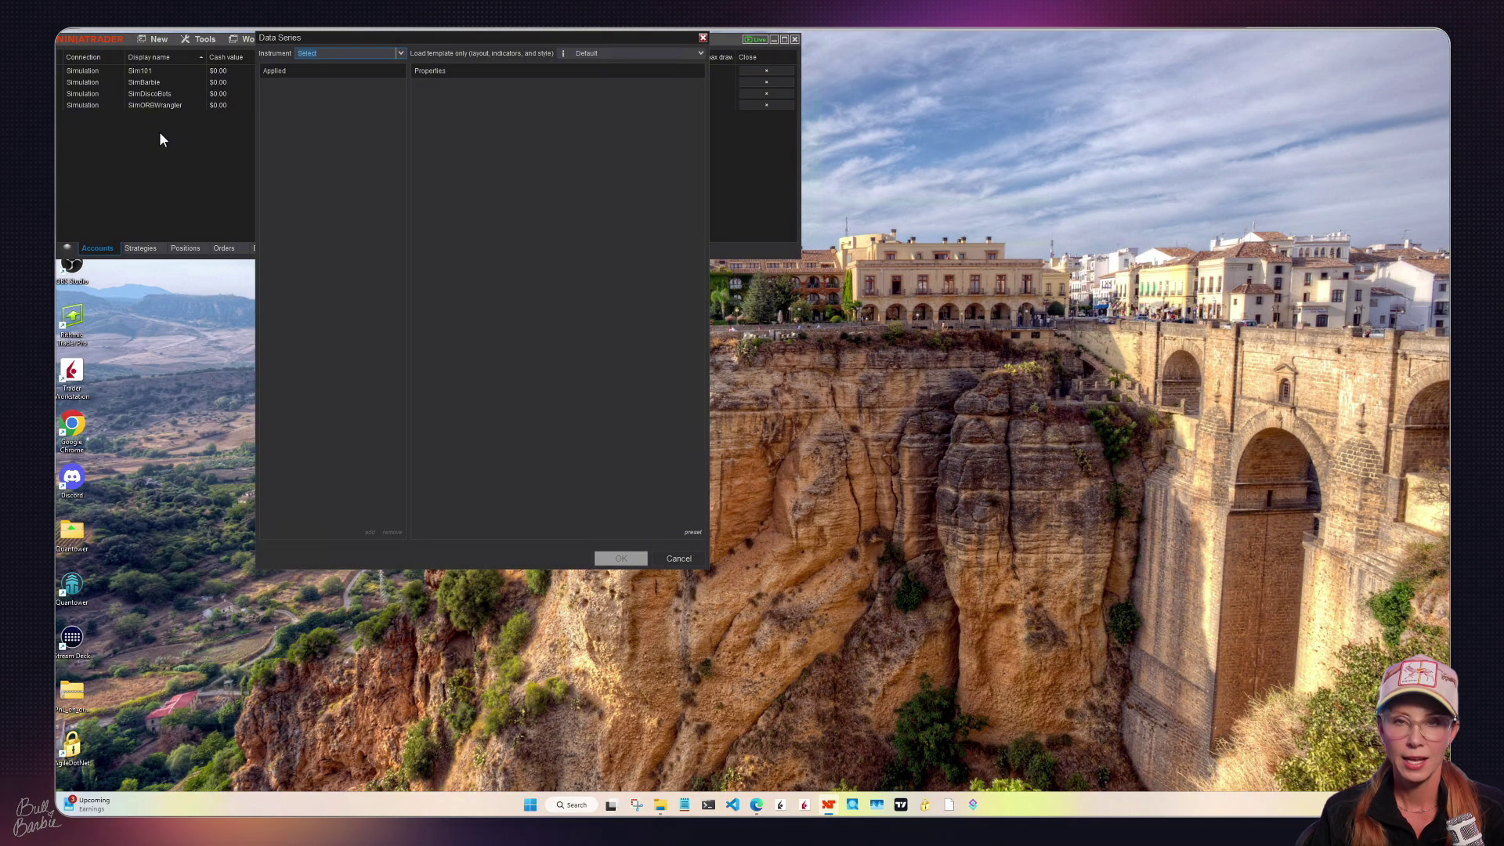
pyautogui.write('ES')
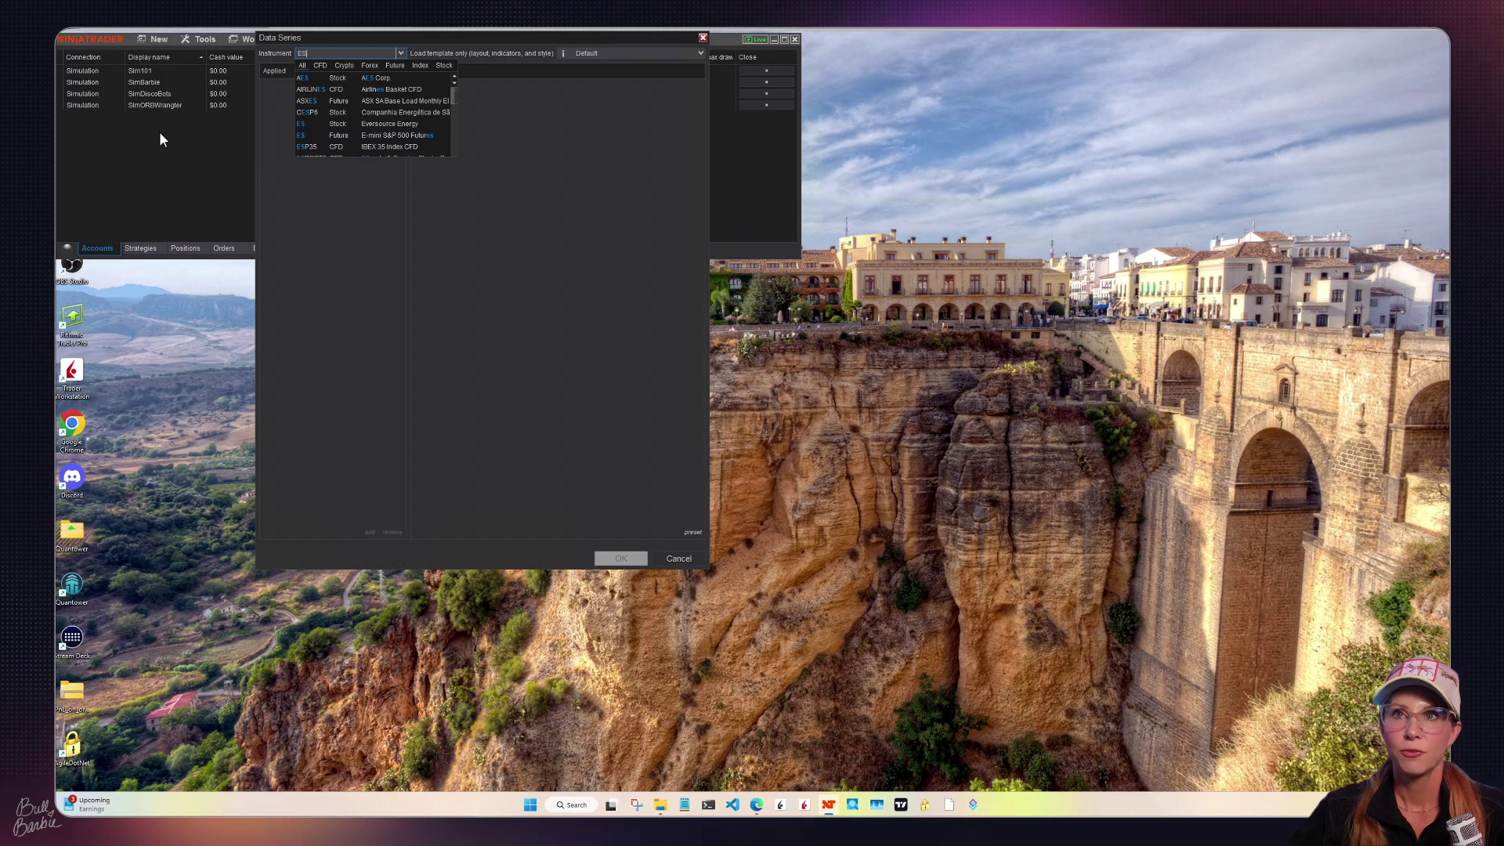
pyautogui.click(345, 136)
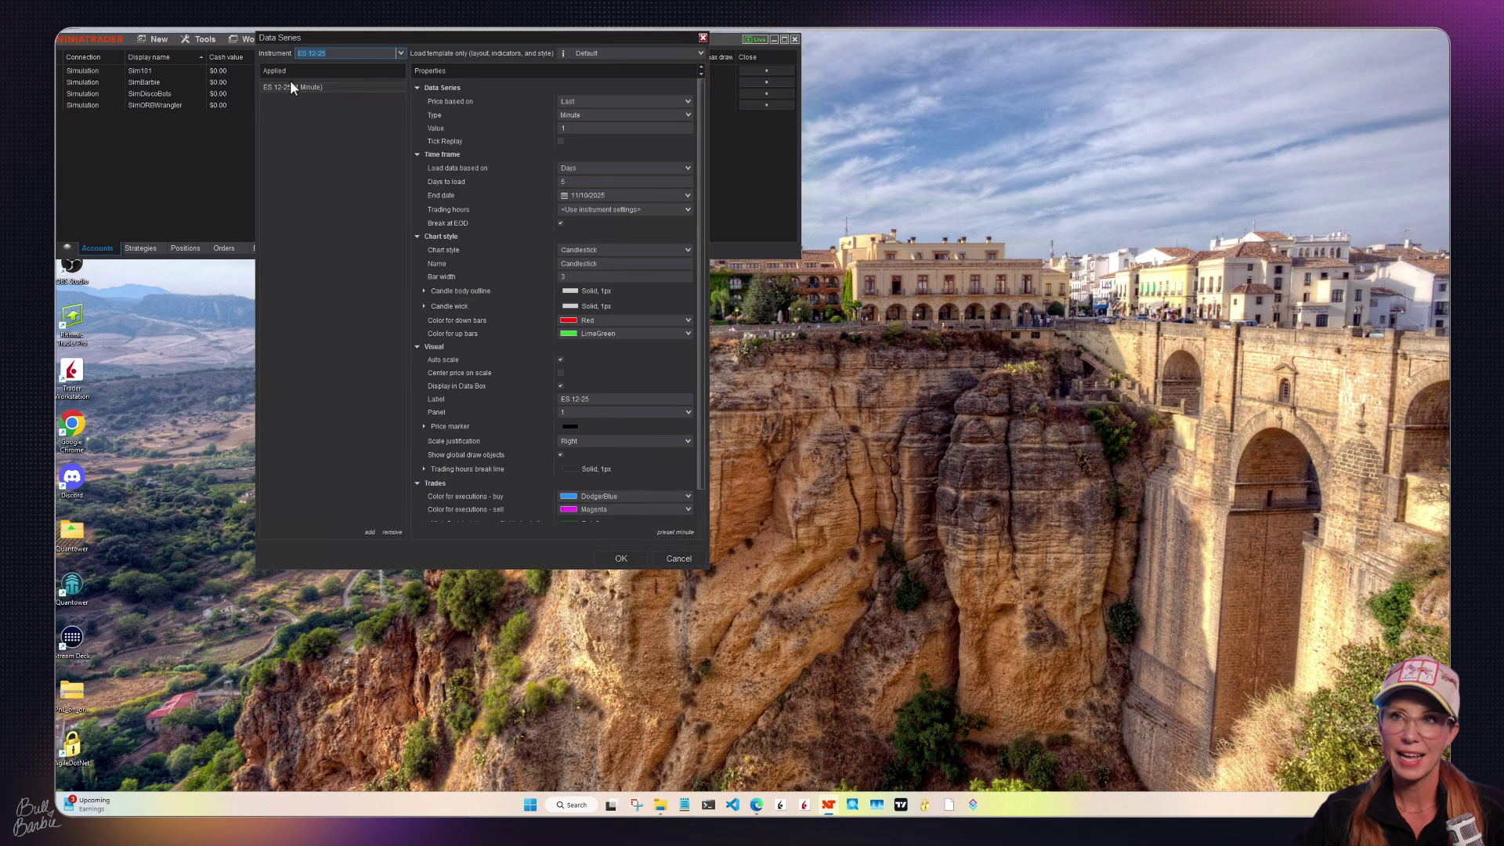
# Set the data series type to Volumetric with a base period value of 5 minutes and create the chart.
pyautogui.click(592, 114)
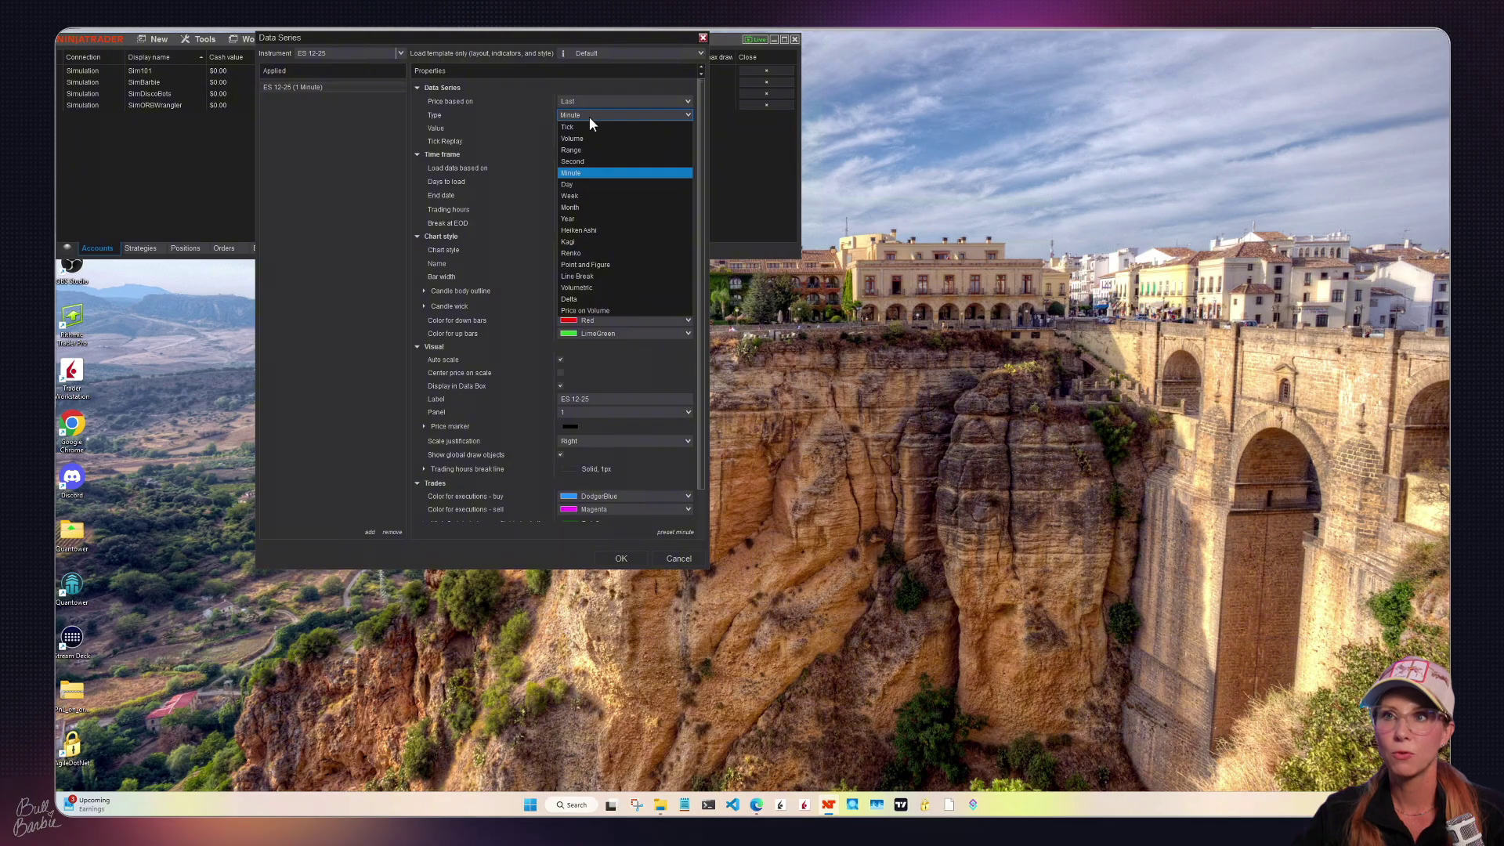
pyautogui.click(584, 288)
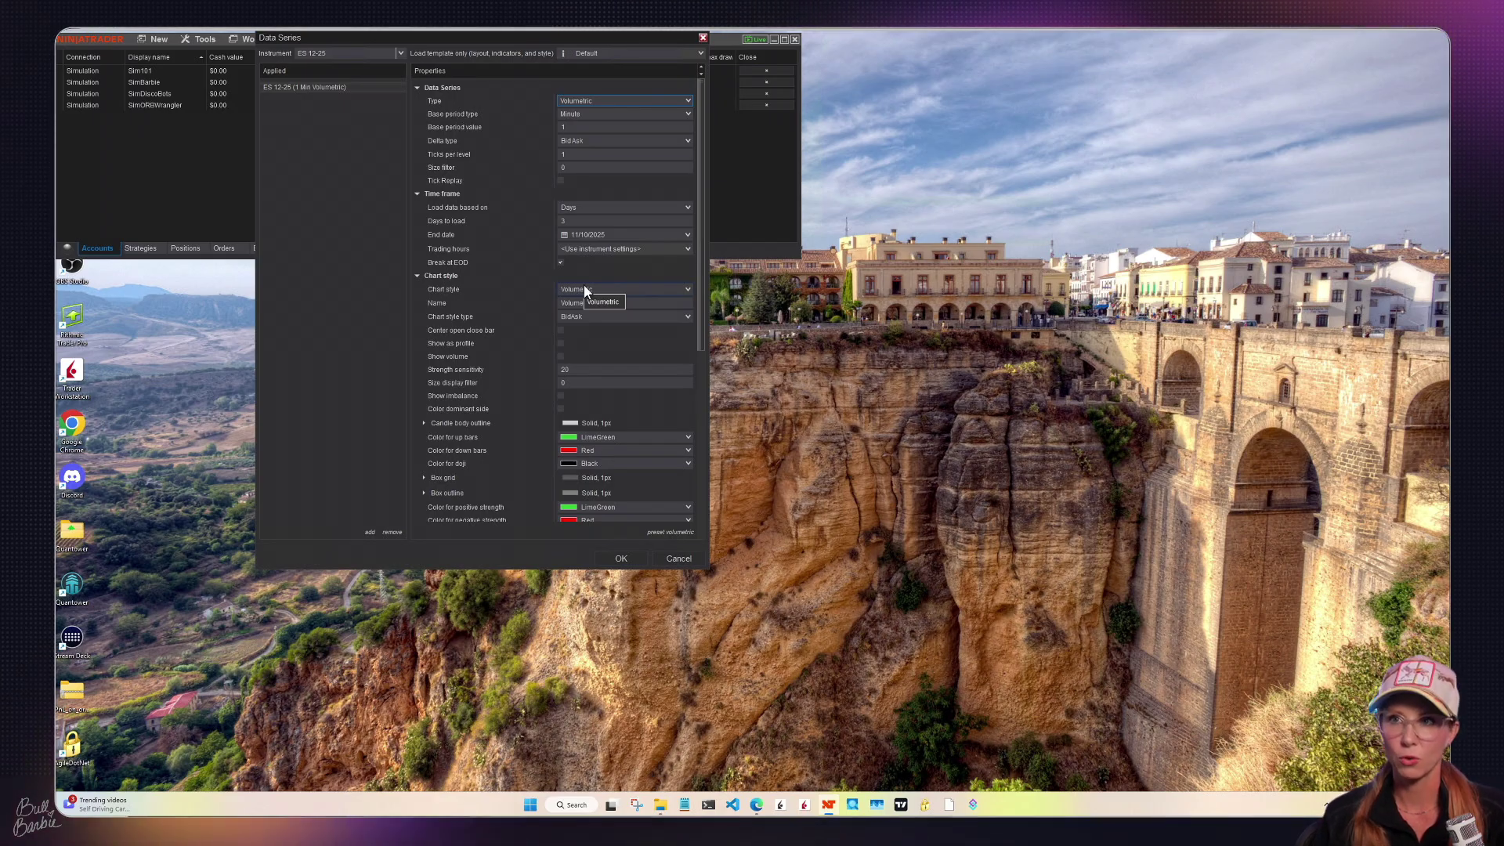
pyautogui.click(571, 126)
pyautogui.write('5')
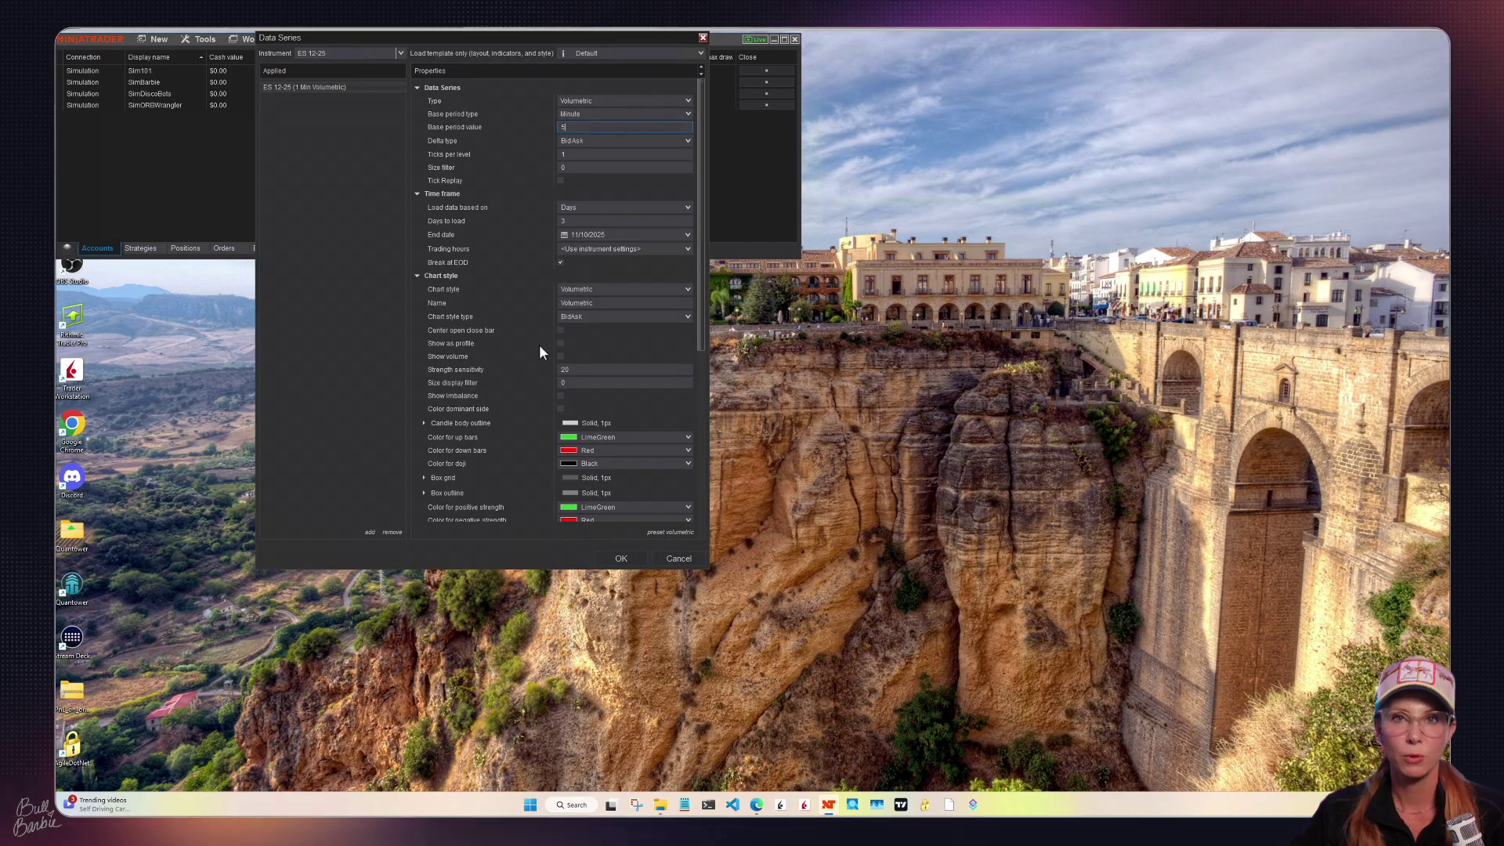
pyautogui.click(618, 555)
# Enlarge the chart window to fill the screen and widen the bars until the bid and ask numbers are readable.
pyautogui.moveTo(550, 144); pyautogui.dragTo(415, 40)
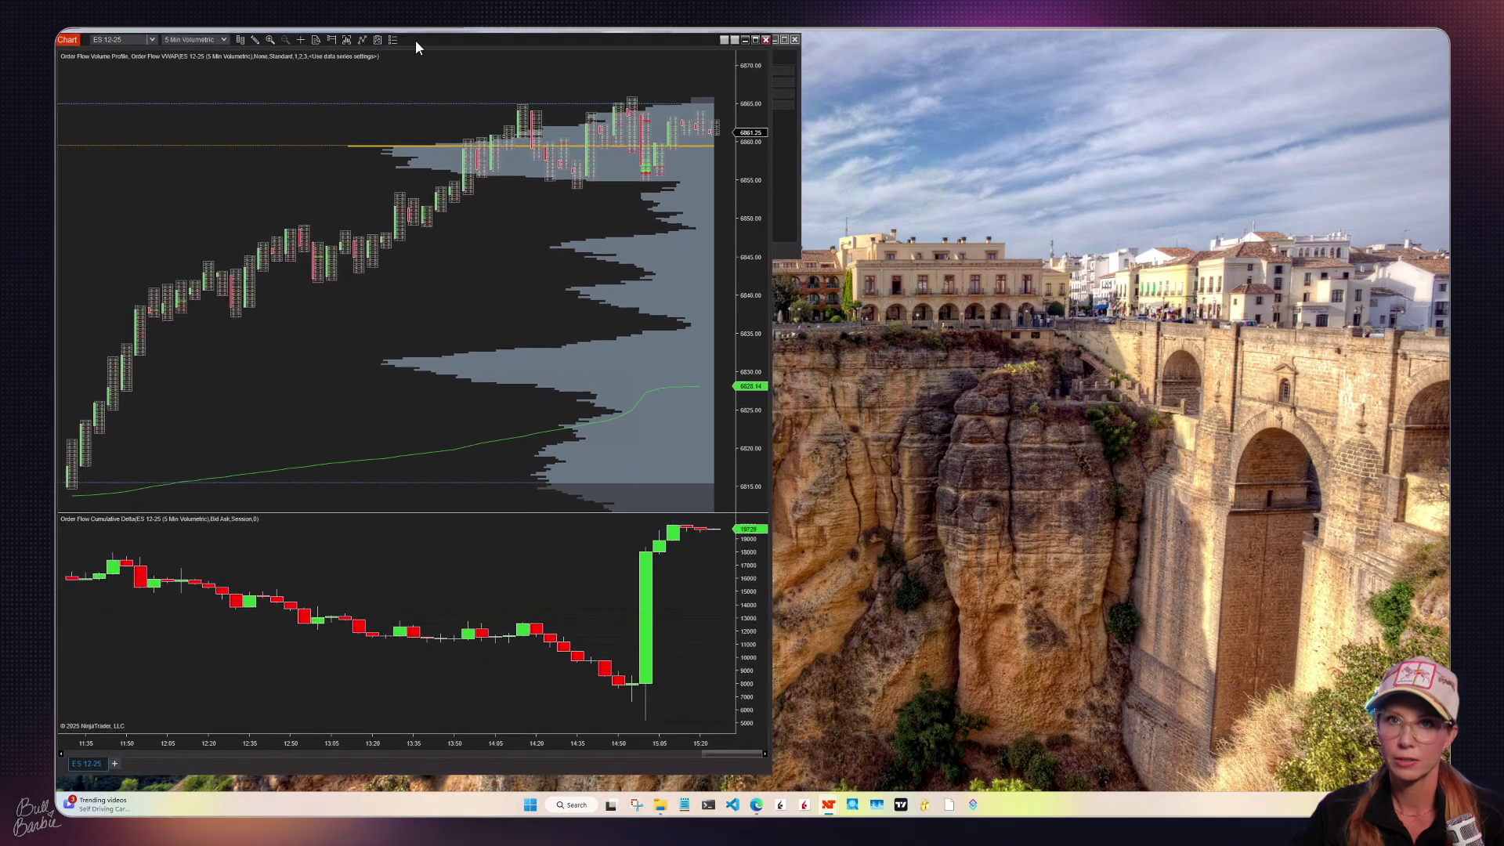
pyautogui.moveTo(772, 775); pyautogui.dragTo(1447, 791)
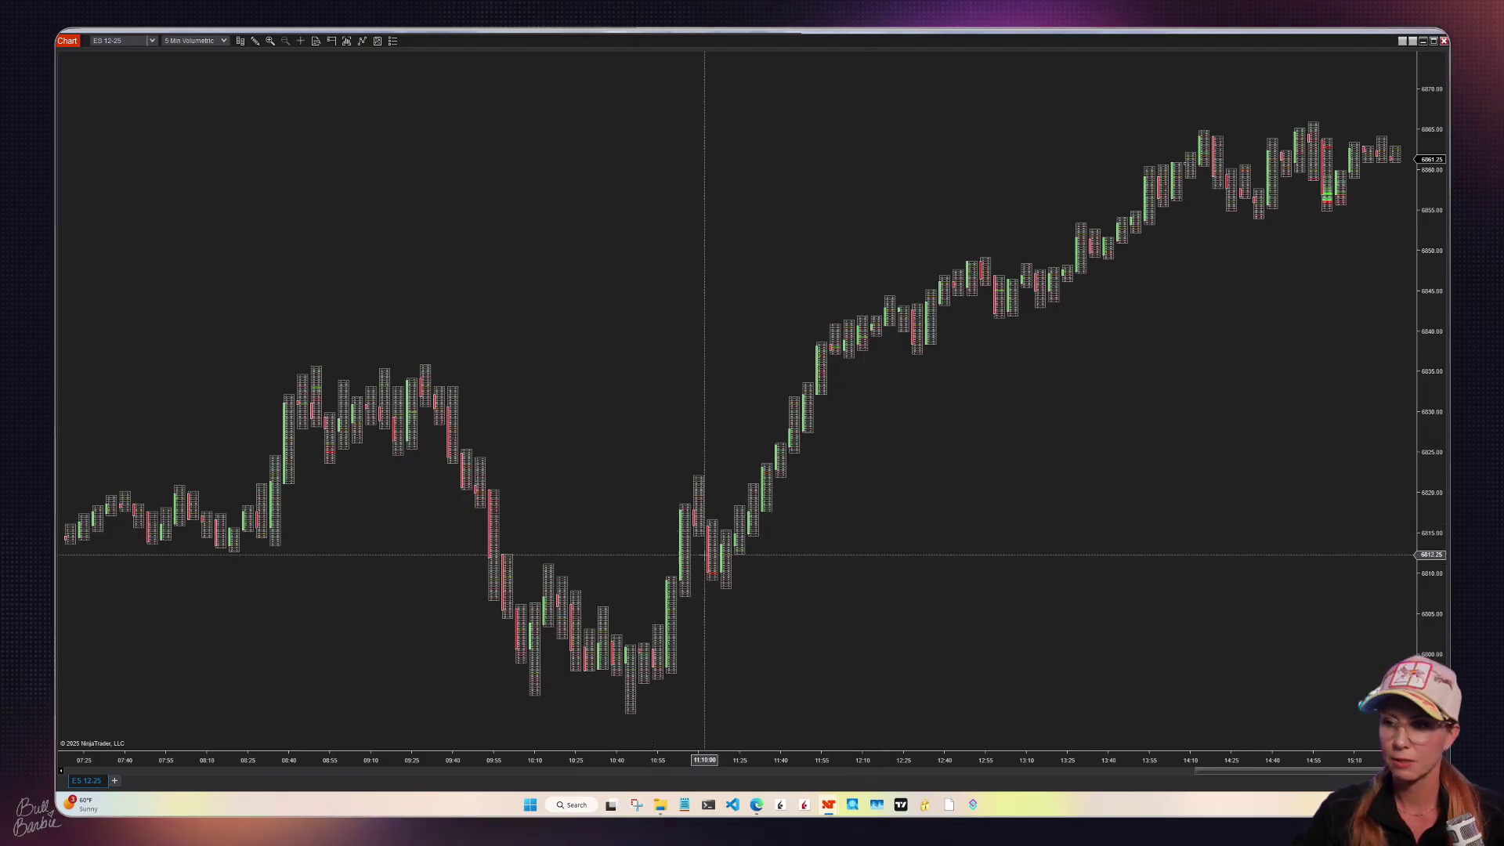
pyautogui.moveTo(964, 762); pyautogui.dragTo(251, 740)
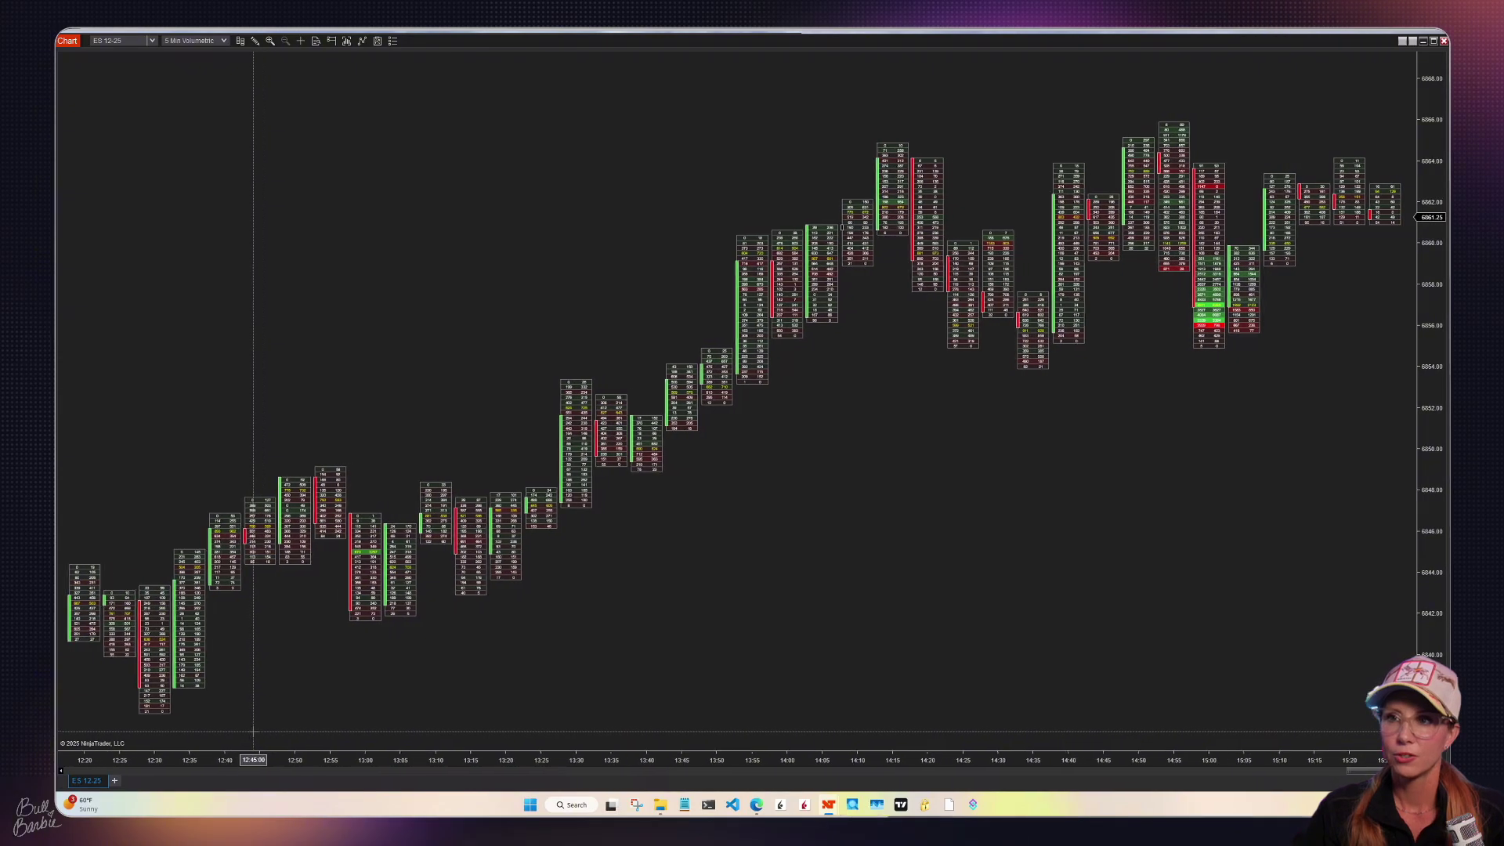
pyautogui.moveTo(1006, 764); pyautogui.dragTo(778, 793)
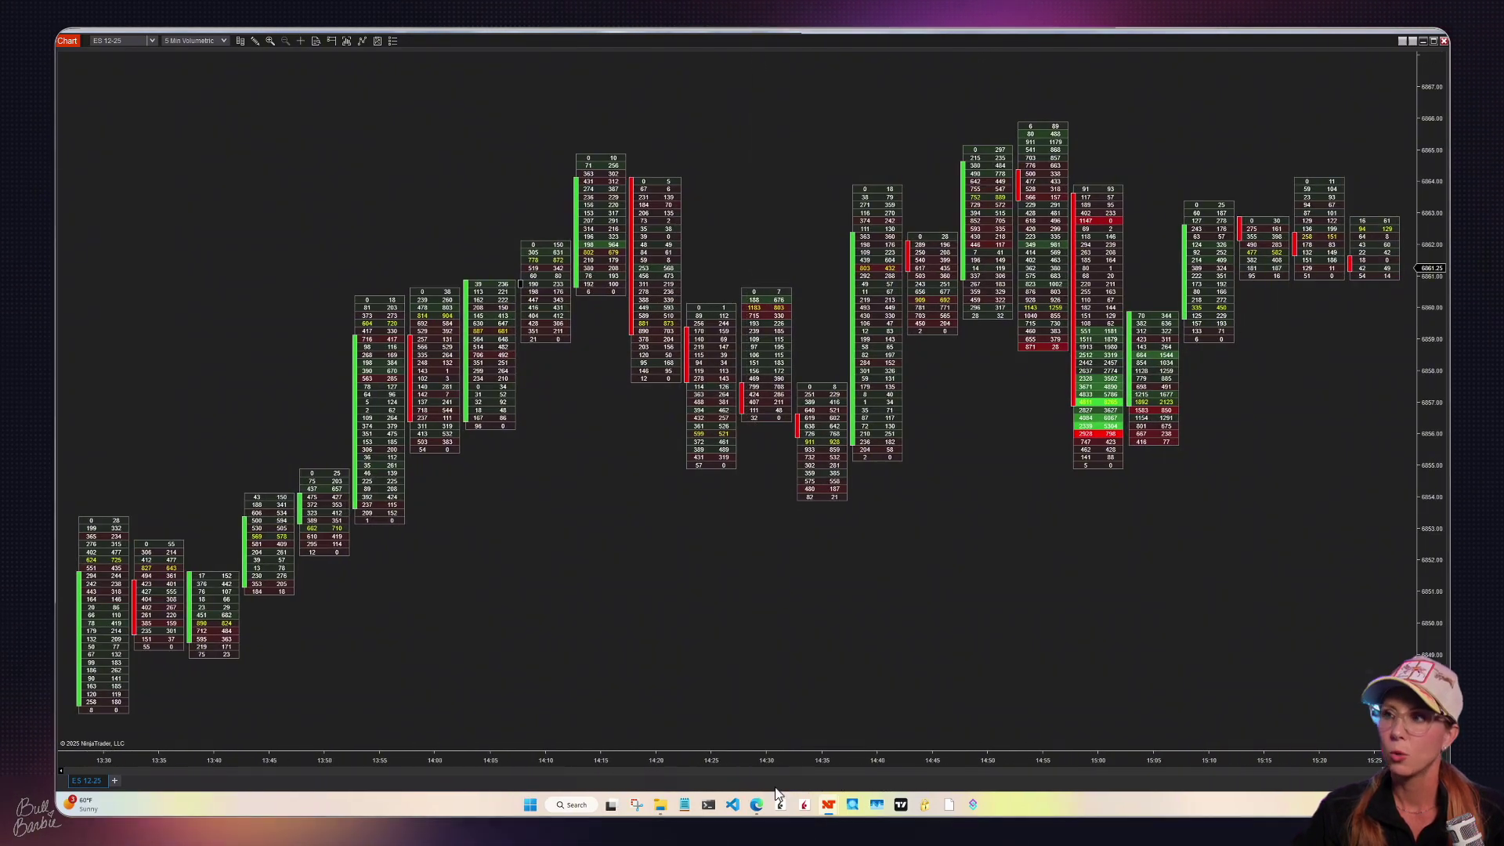
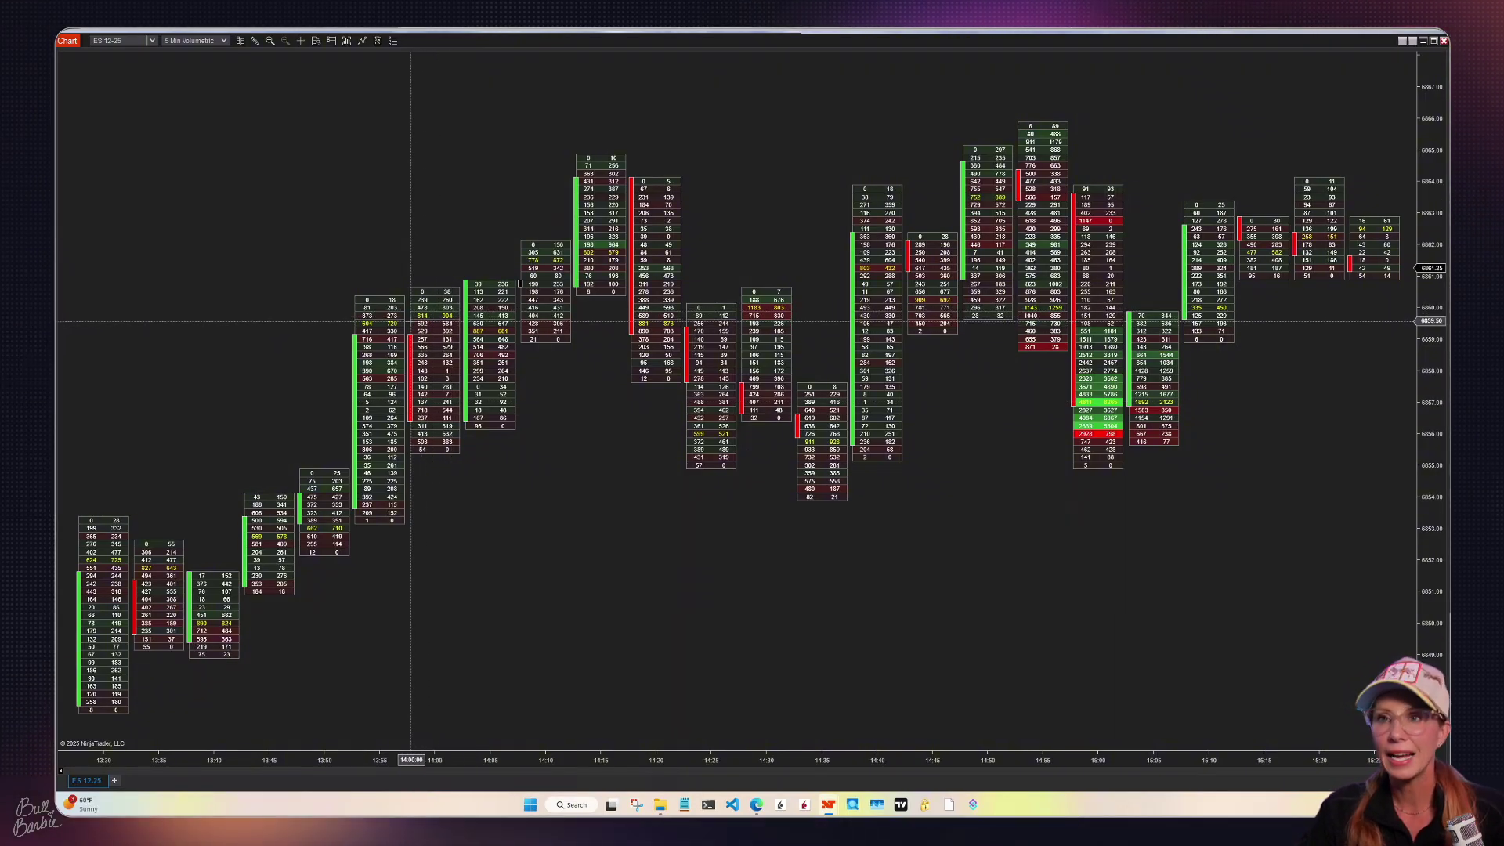
# Enable Center open close bar in the chart's data series settings and apply it.
pyautogui.rightClick(556, 385)
pyautogui.press('Escape')
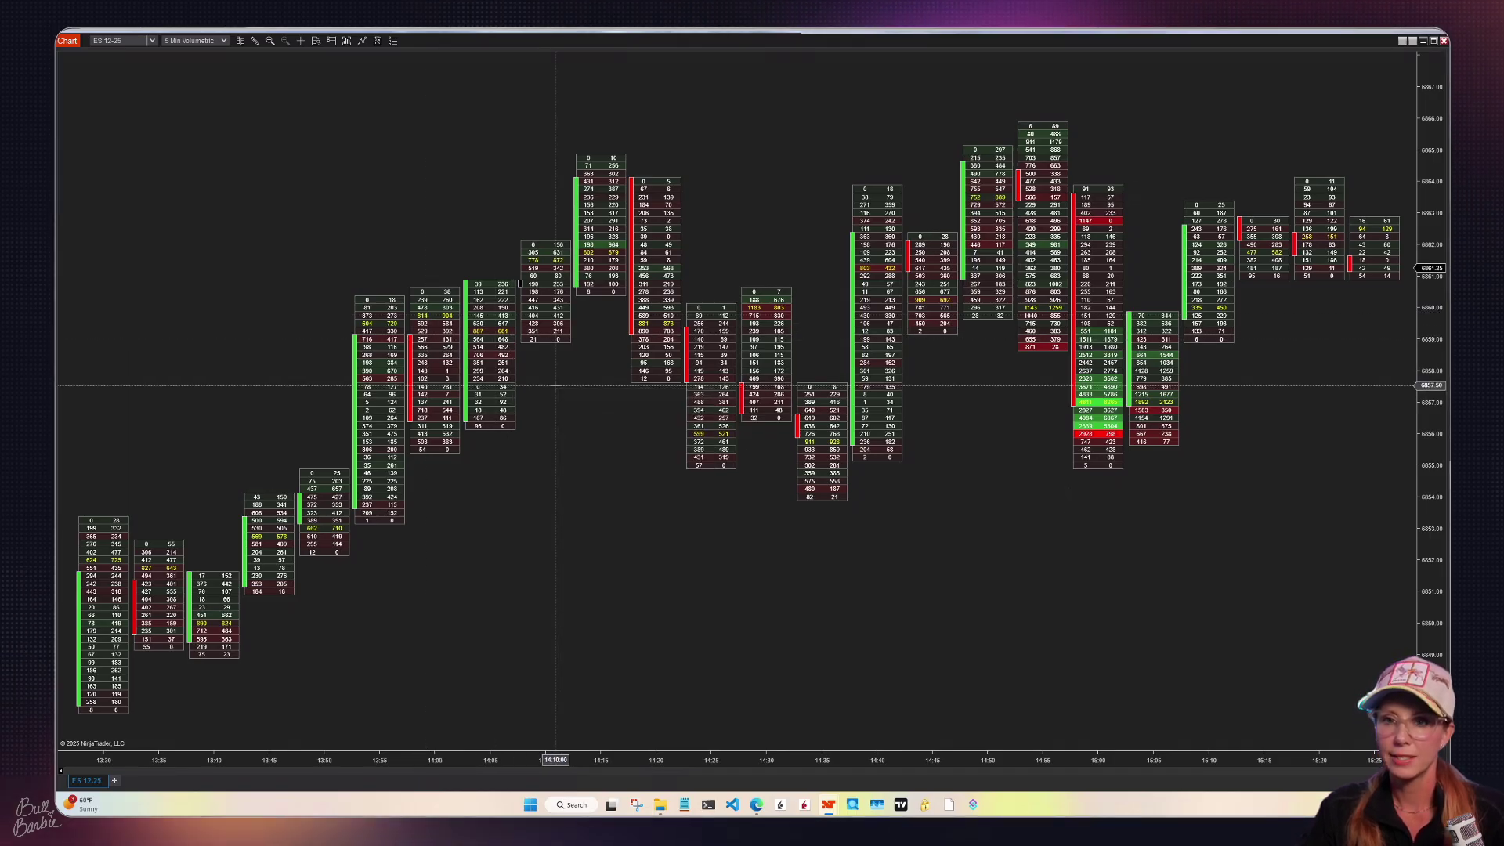
pyautogui.hotkey('ctrl', 'f')
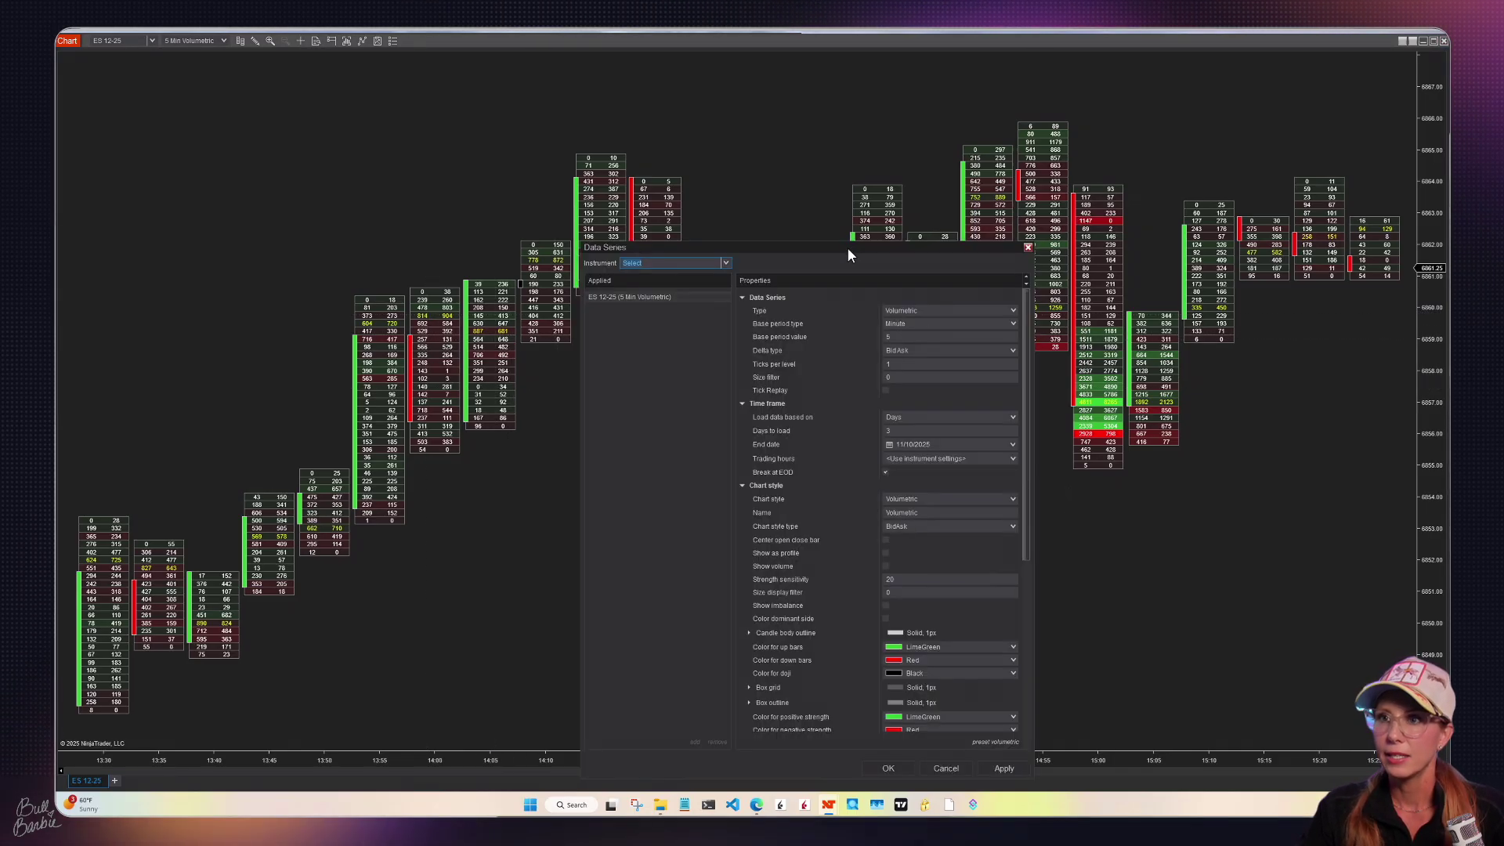
pyautogui.moveTo(847, 247); pyautogui.dragTo(378, 102)
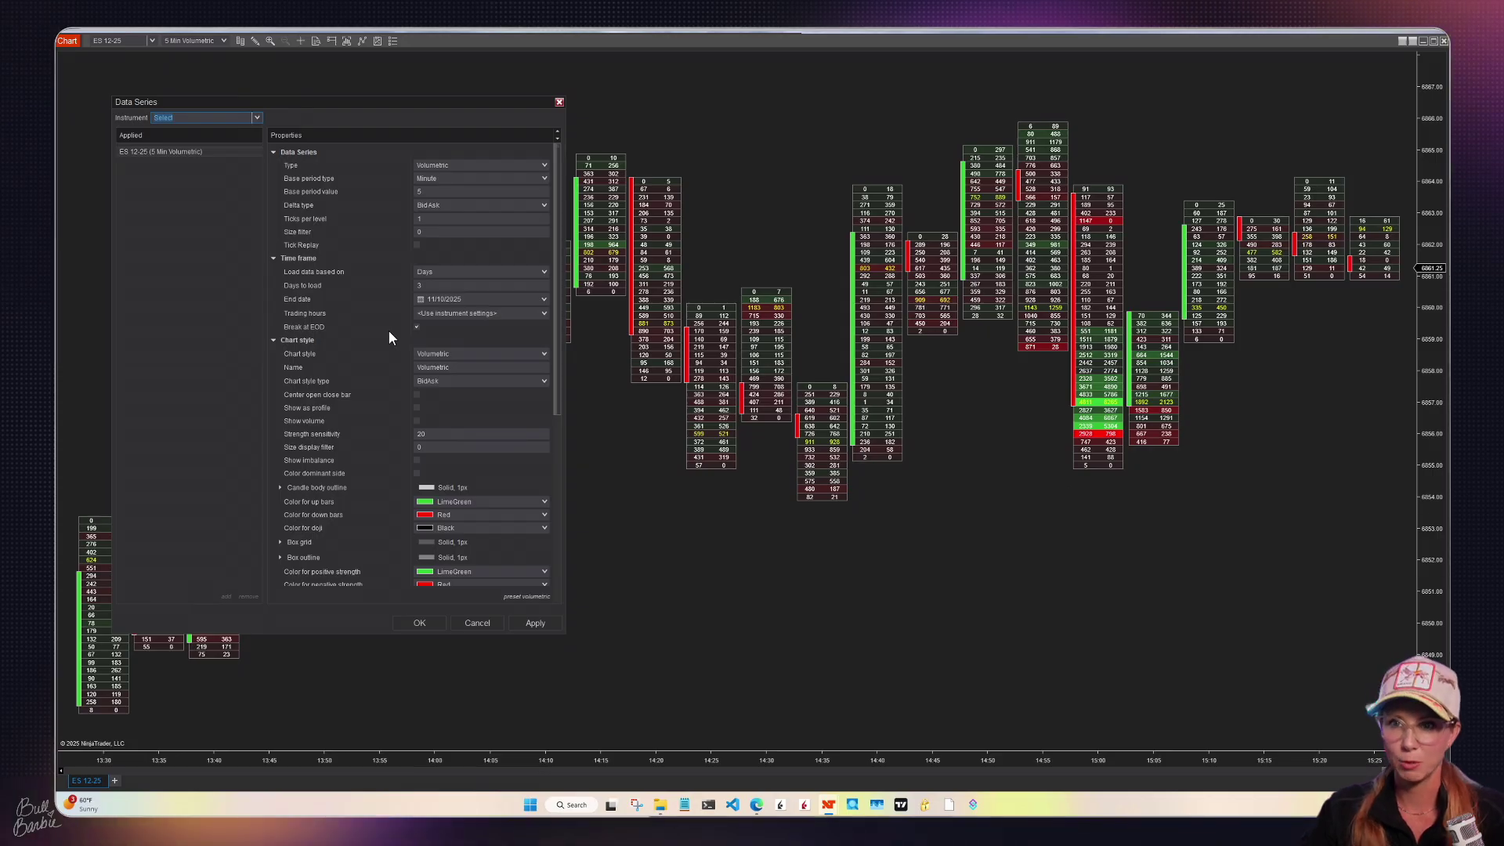
pyautogui.click(532, 623)
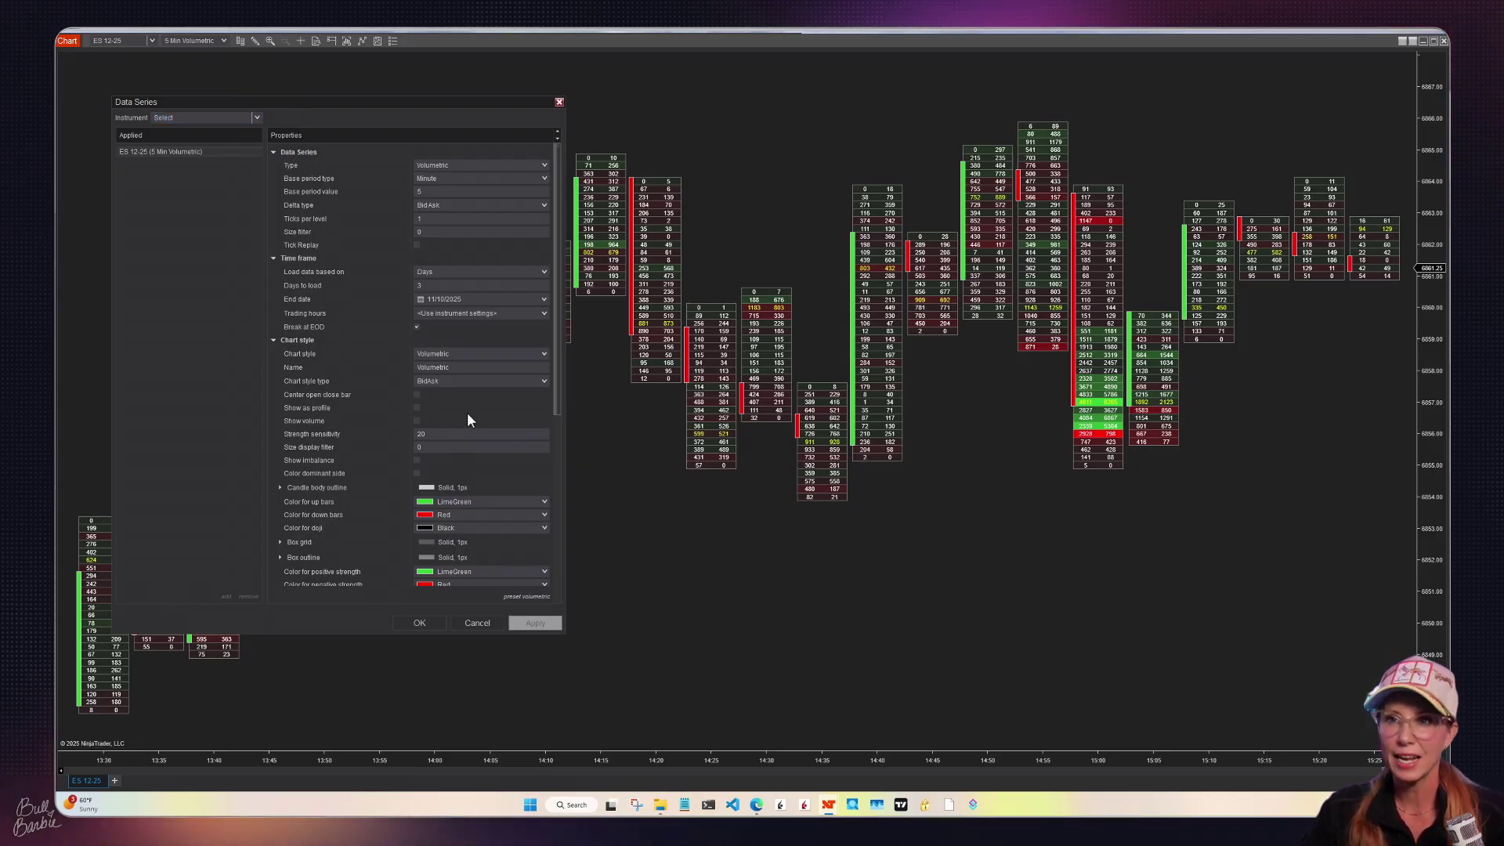
pyautogui.click(415, 395)
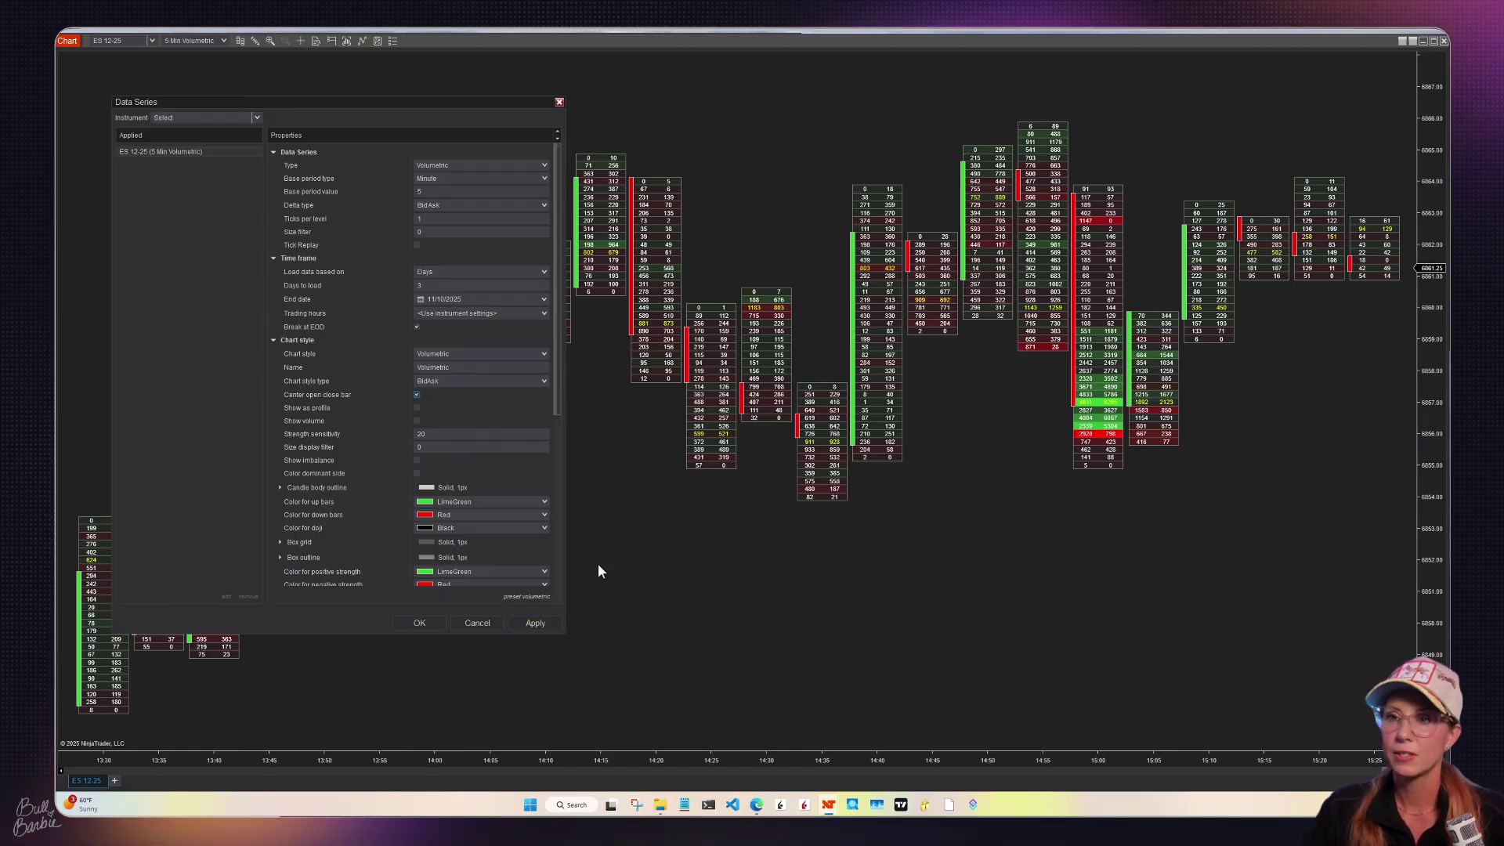
pyautogui.click(529, 620)
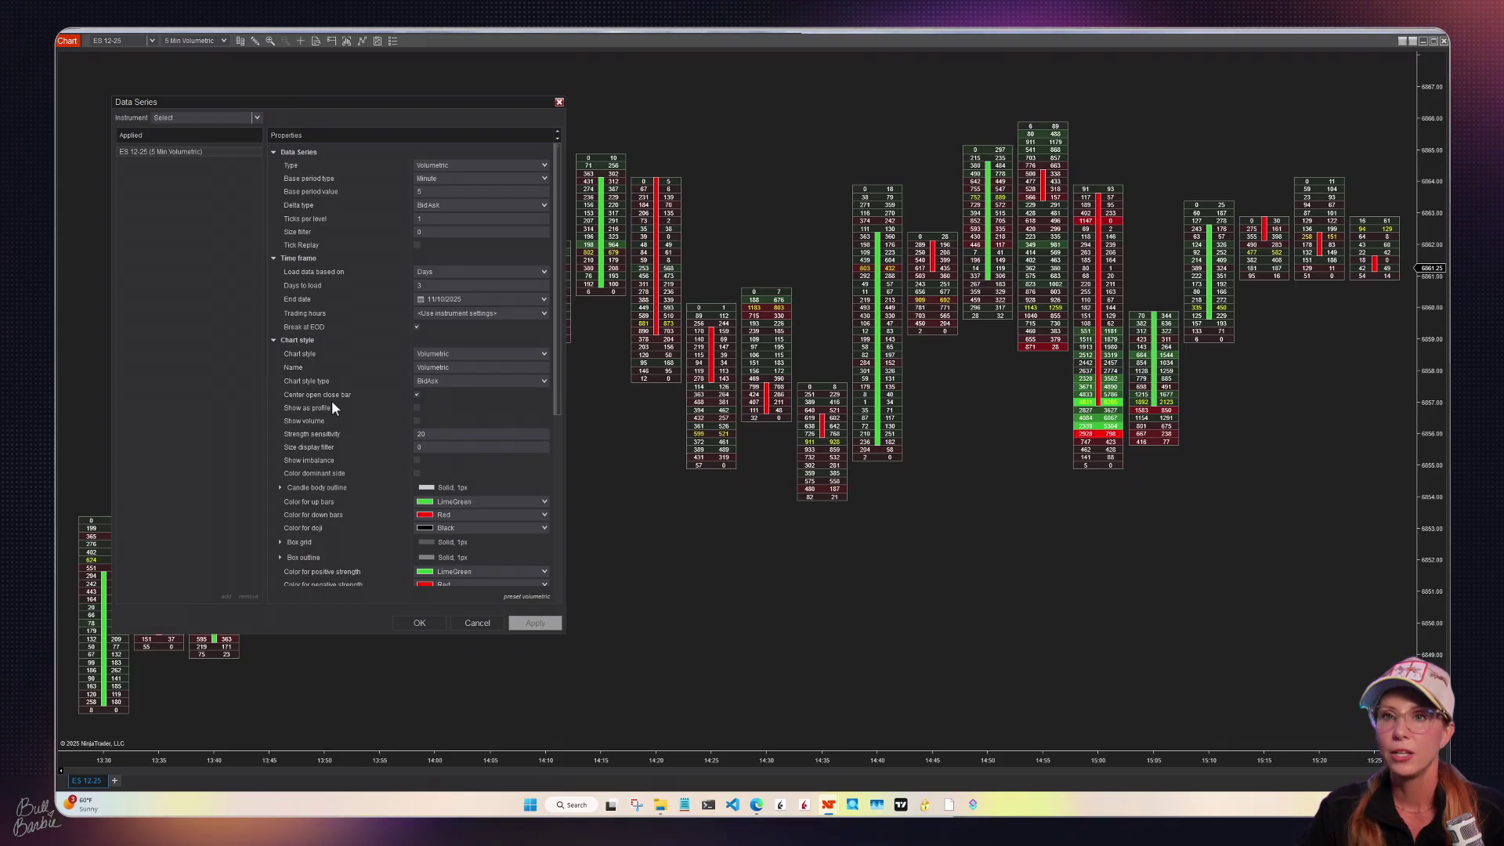
# Try Show as profile on the volumetric bars, and turn it back off, applying each change.
pyautogui.click(416, 407)
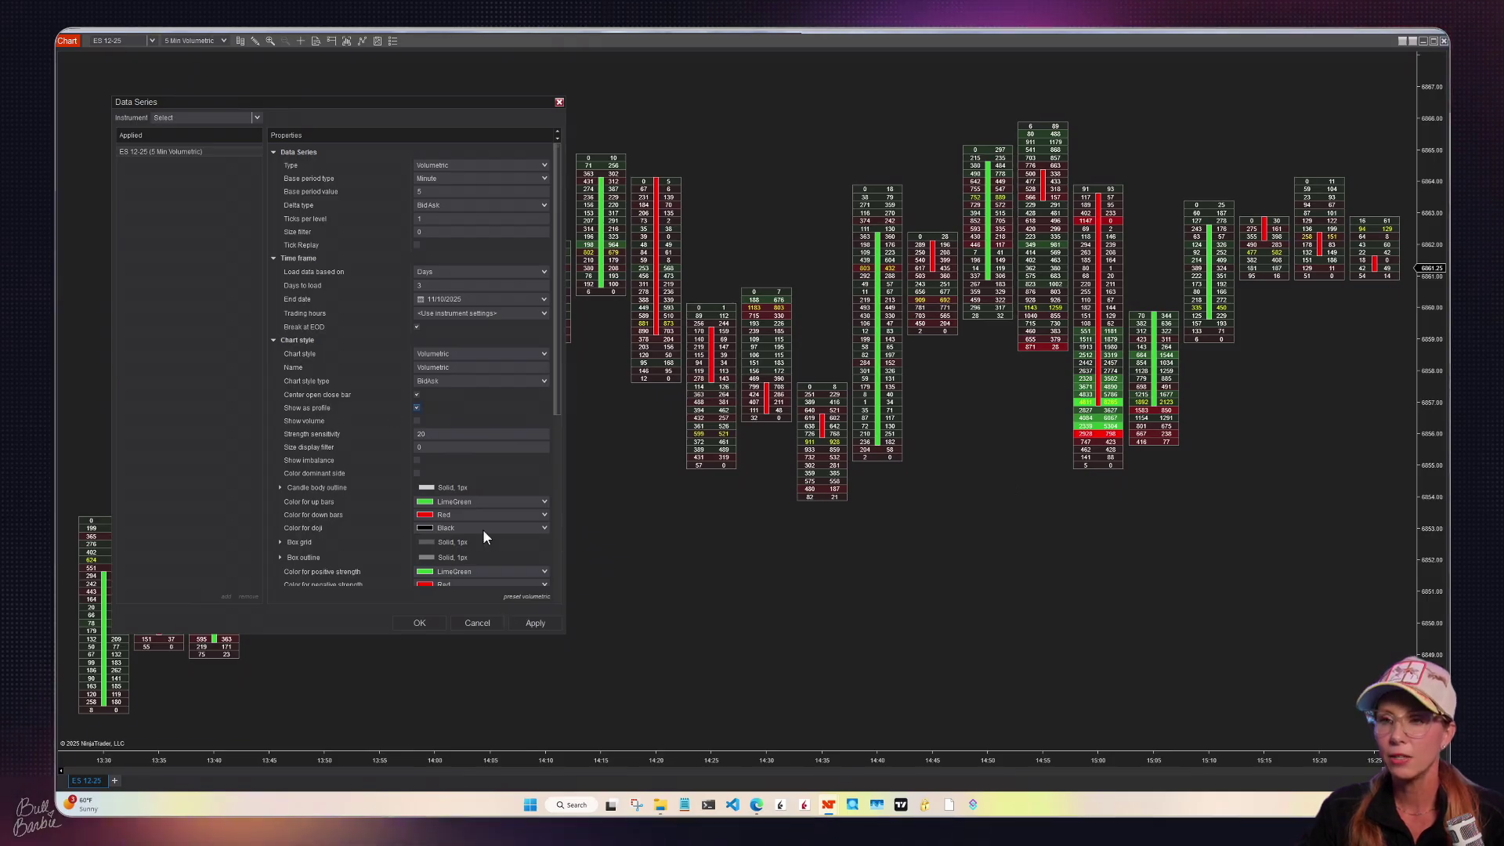
pyautogui.click(535, 628)
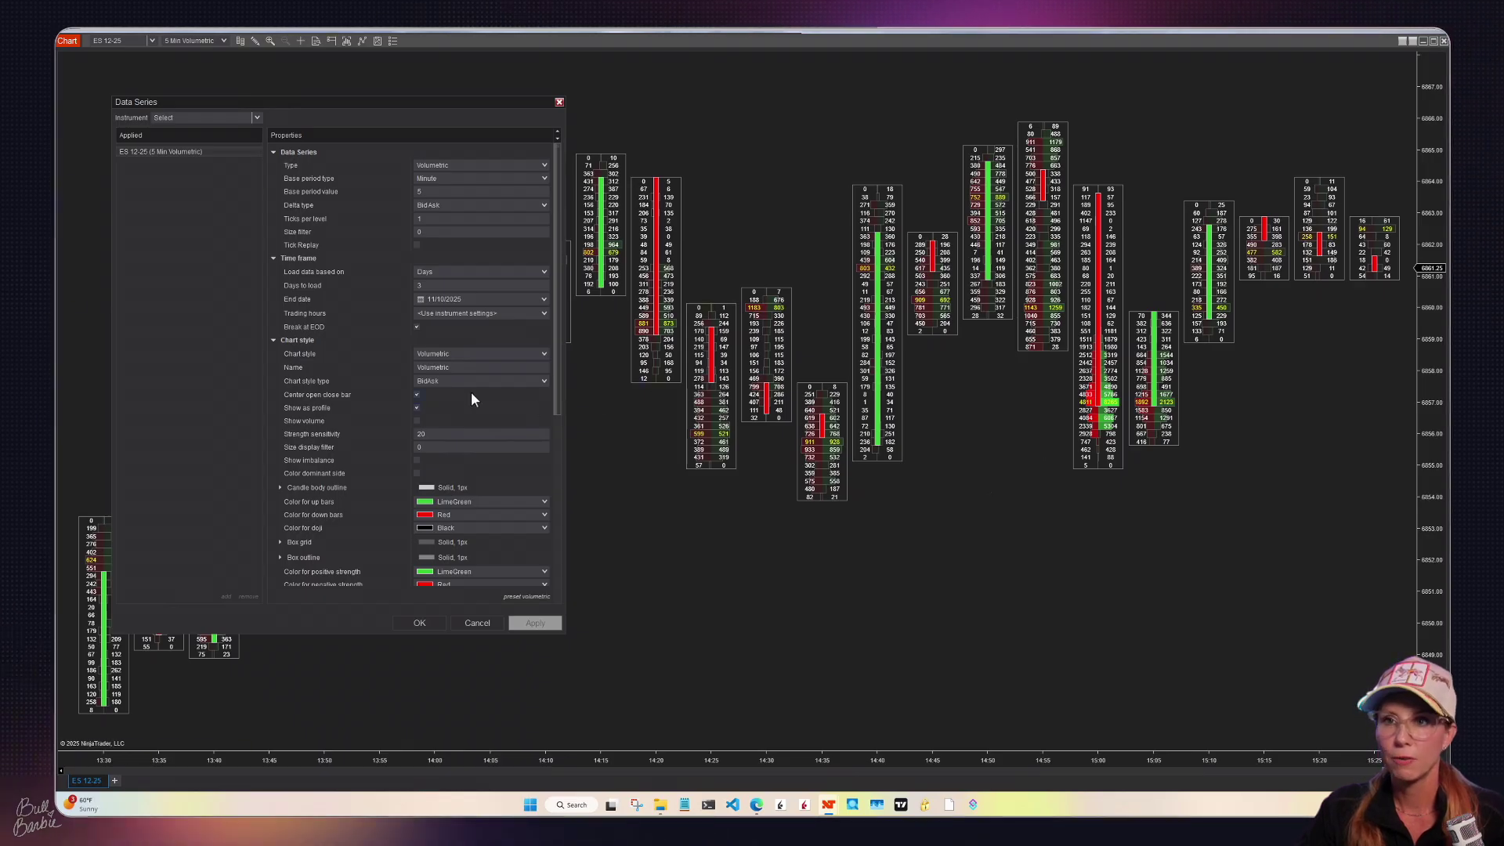
pyautogui.click(417, 408)
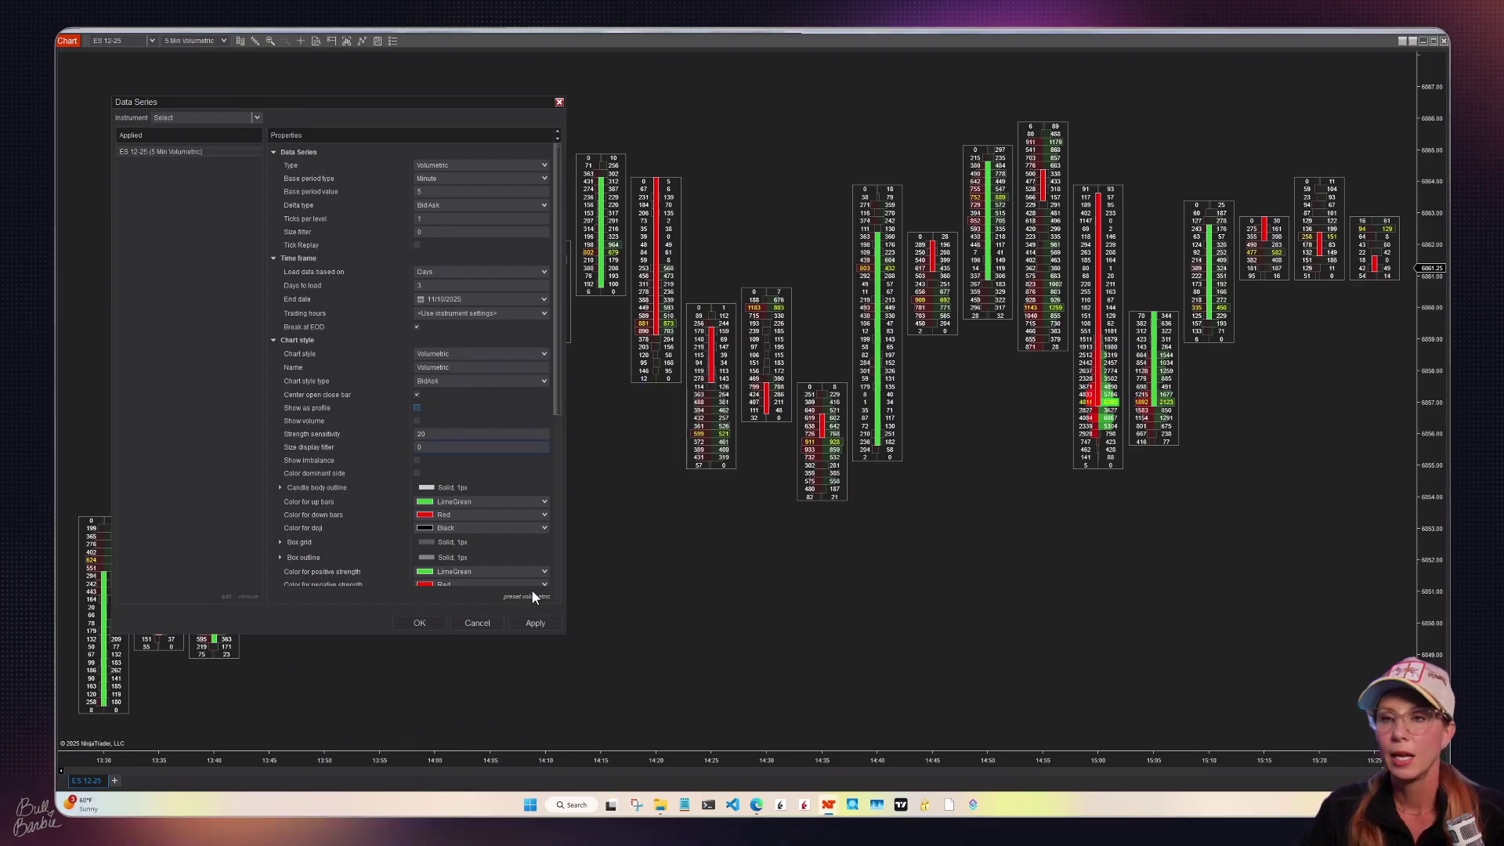
pyautogui.click(535, 622)
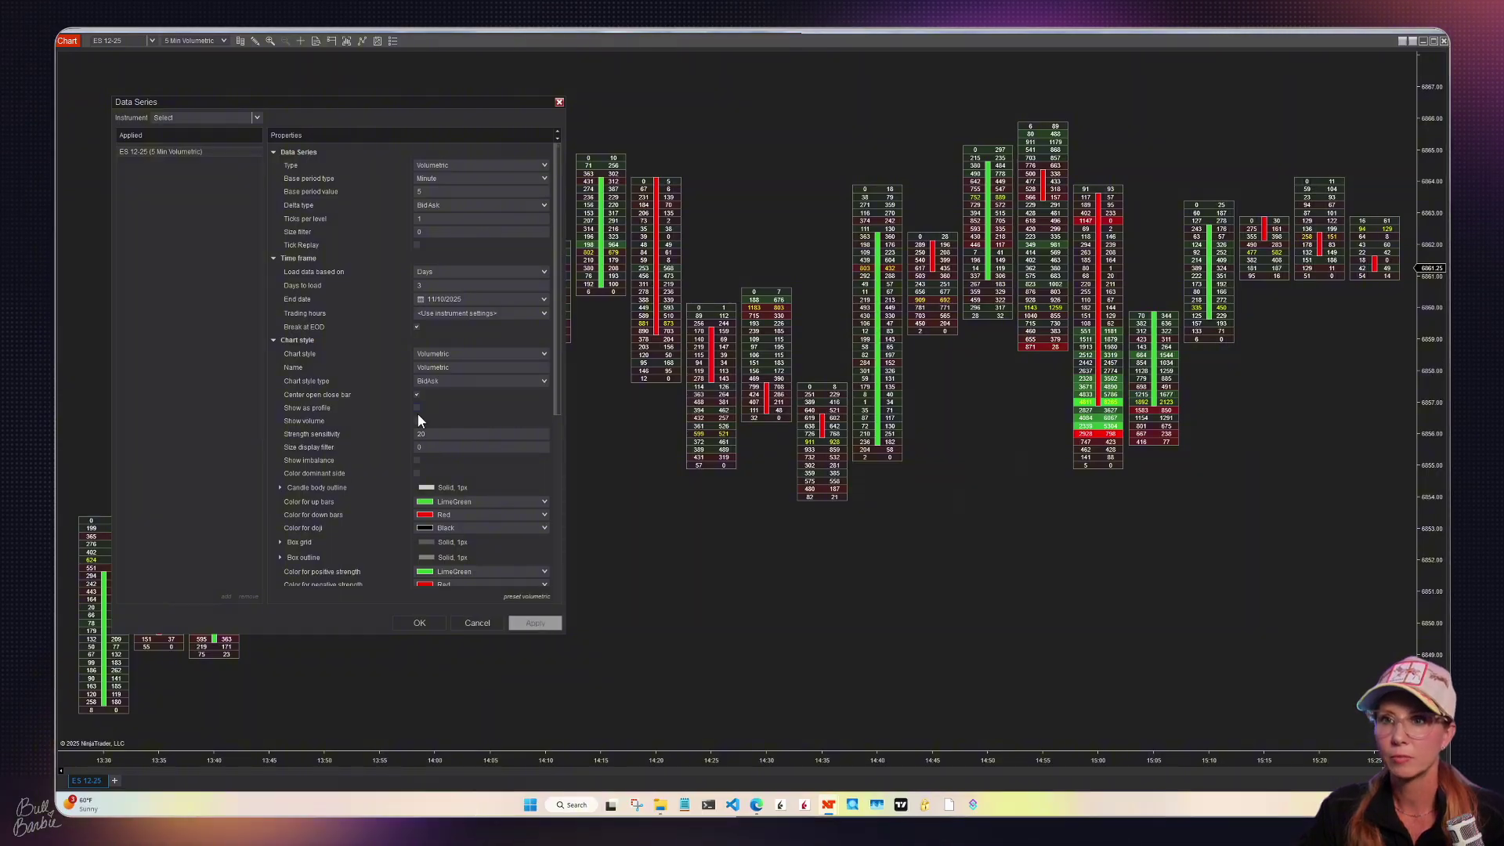
# Try Show volume on the volumetric bars, and turn it back off, applying each change.
pyautogui.click(418, 420)
pyautogui.click(520, 623)
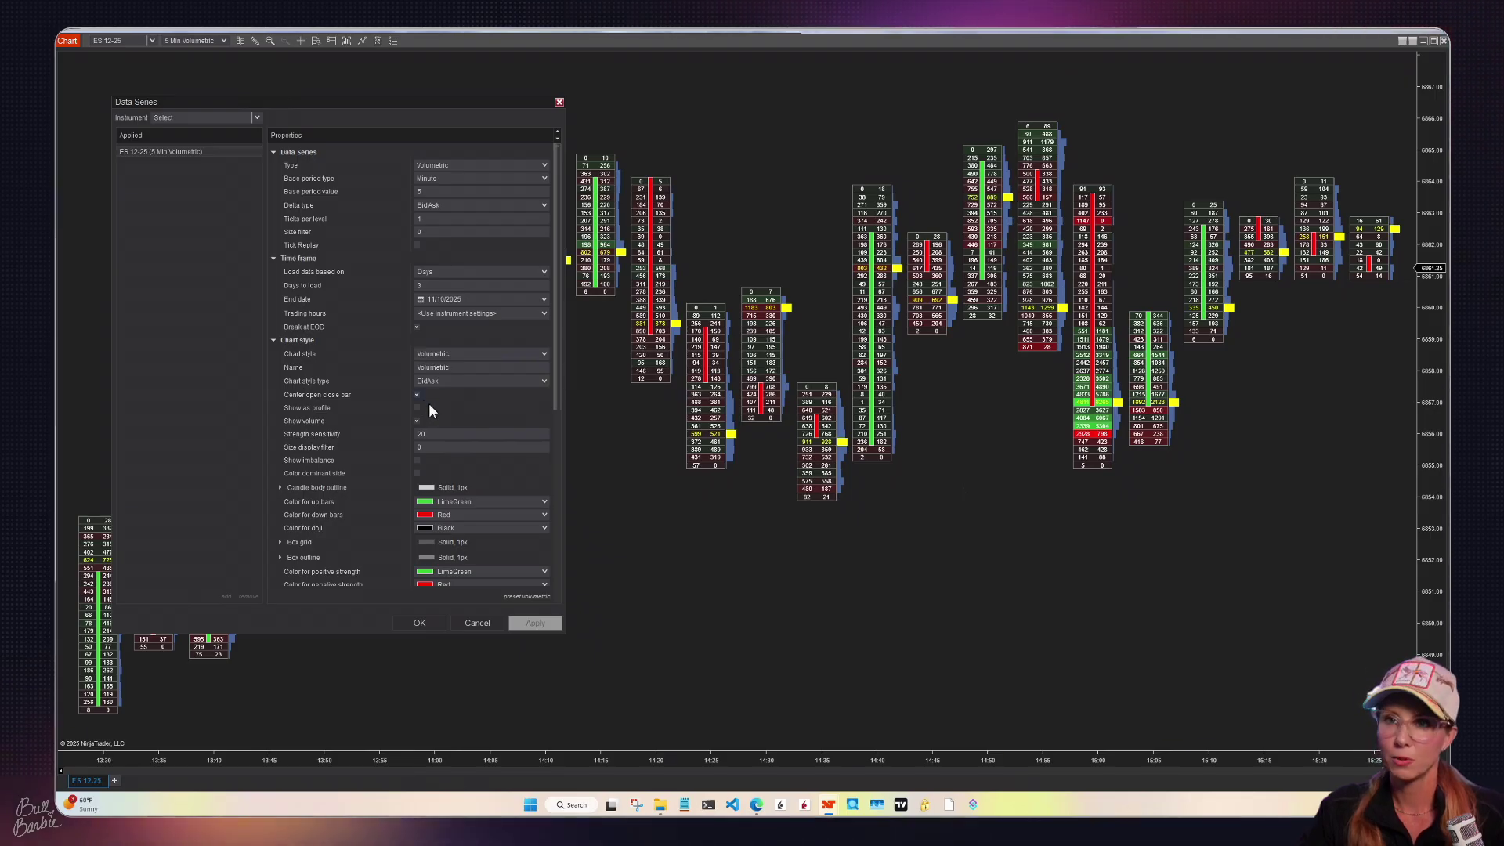
pyautogui.click(416, 421)
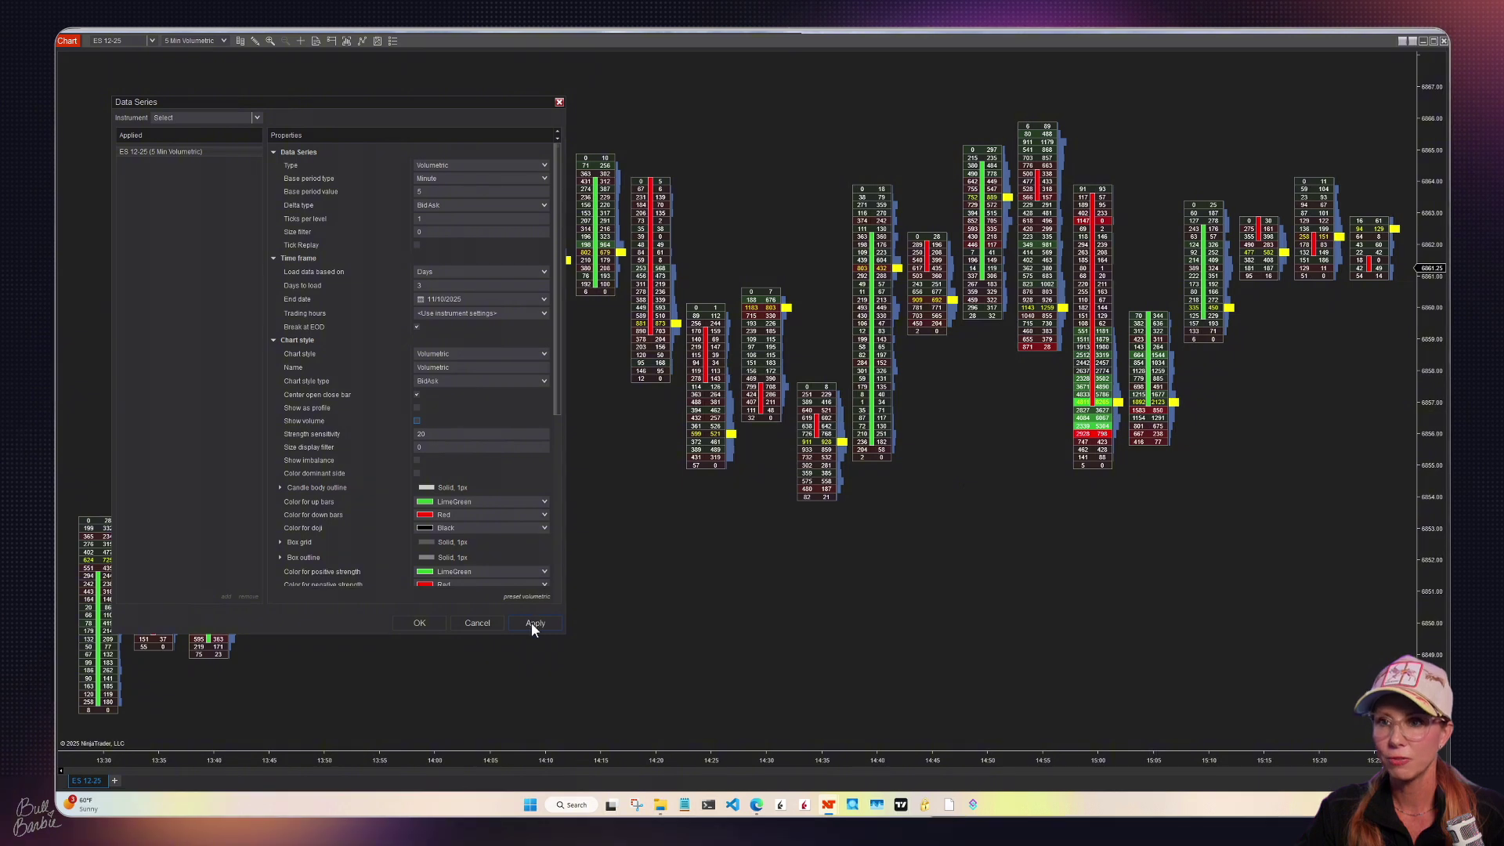
pyautogui.click(533, 623)
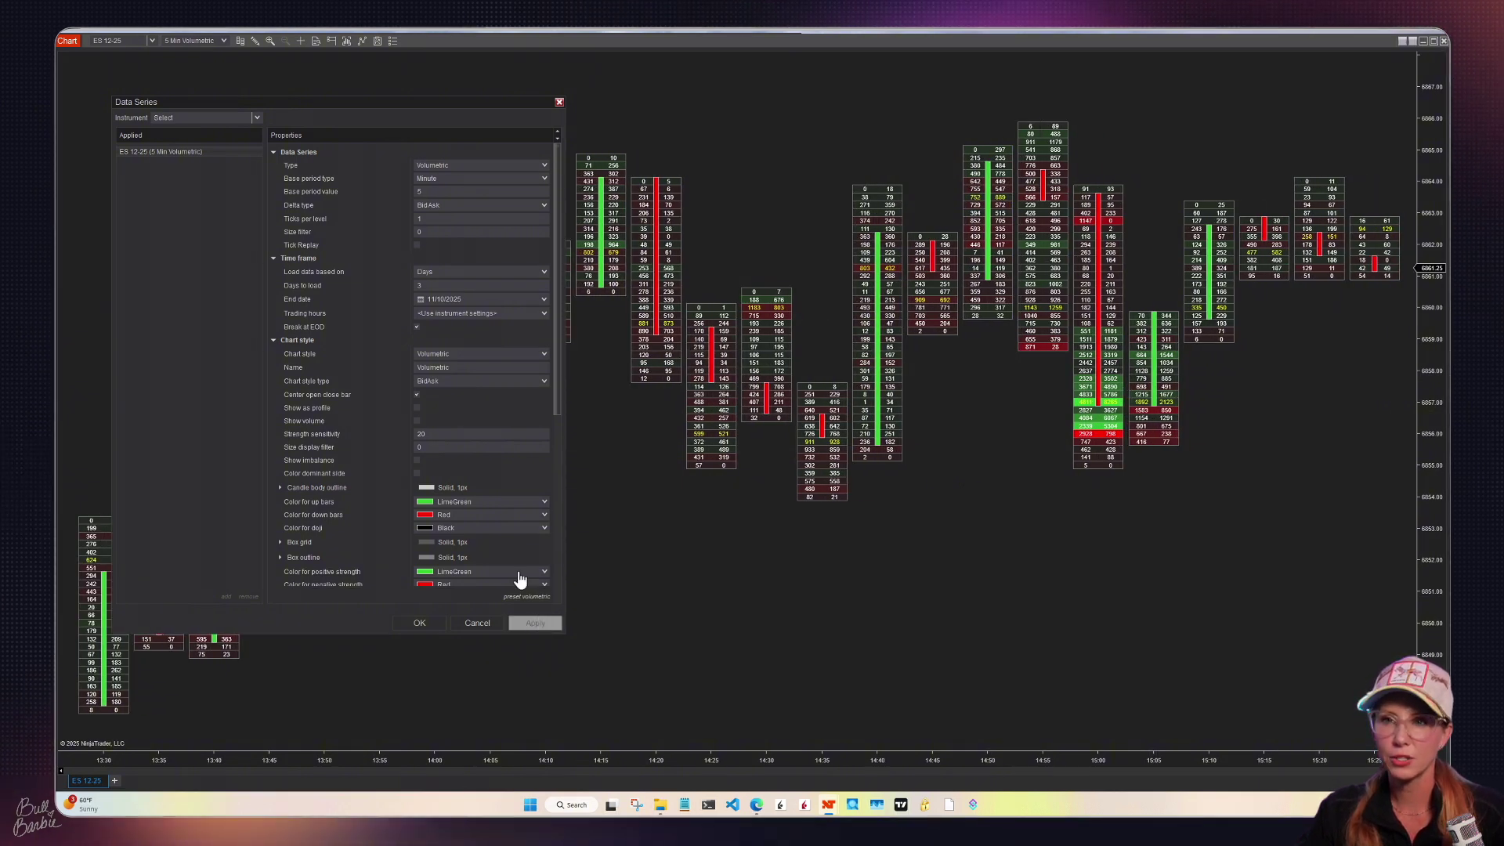
# Enable Show imbalance for the volumetric bars and apply an imbalance ratio of 3.
pyautogui.click(417, 460)
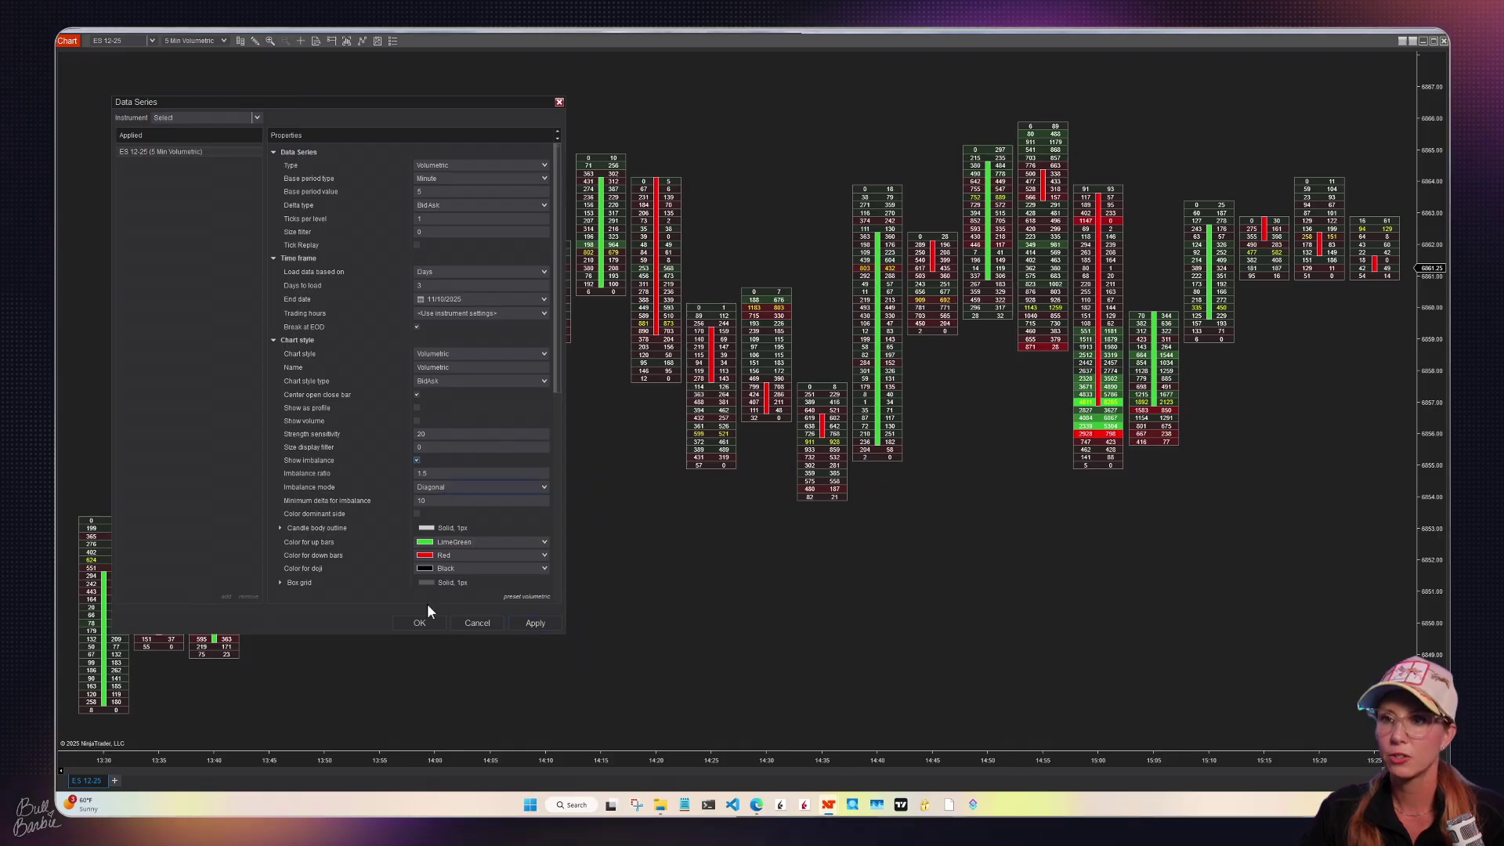
pyautogui.click(534, 623)
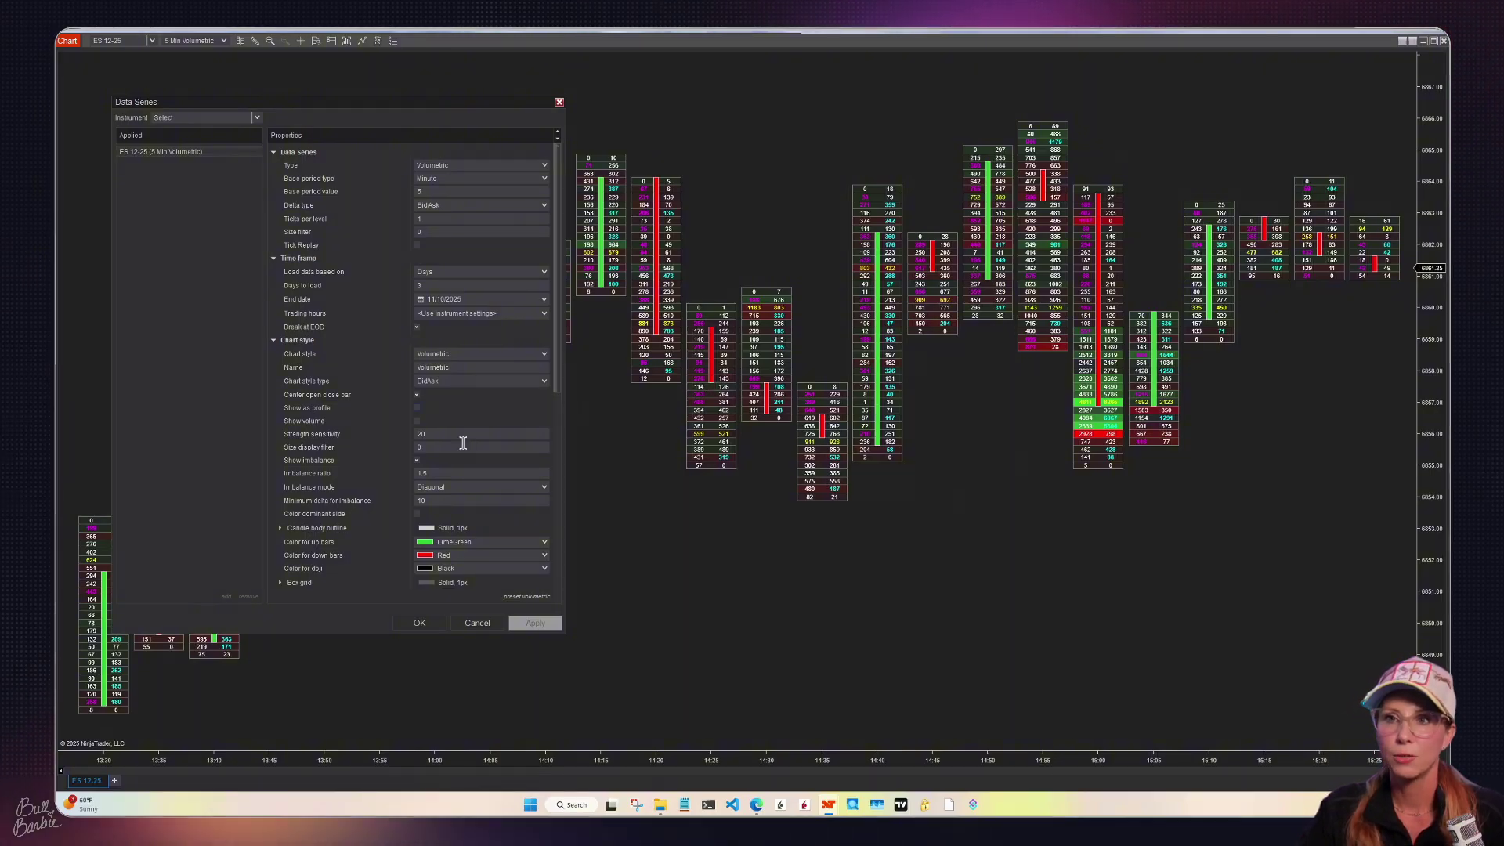
pyautogui.click(432, 472)
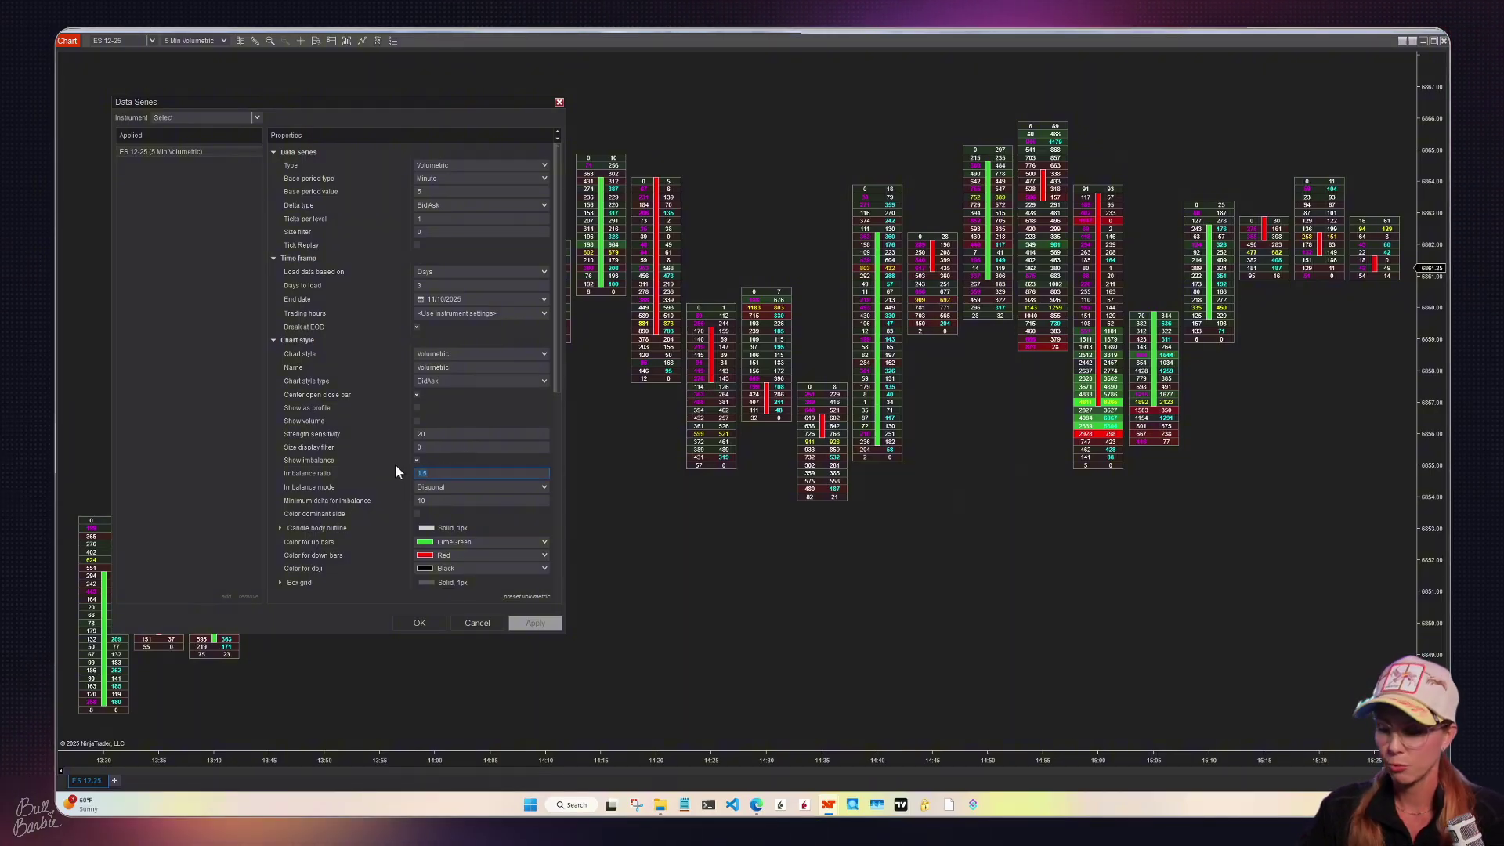
pyautogui.write('3')
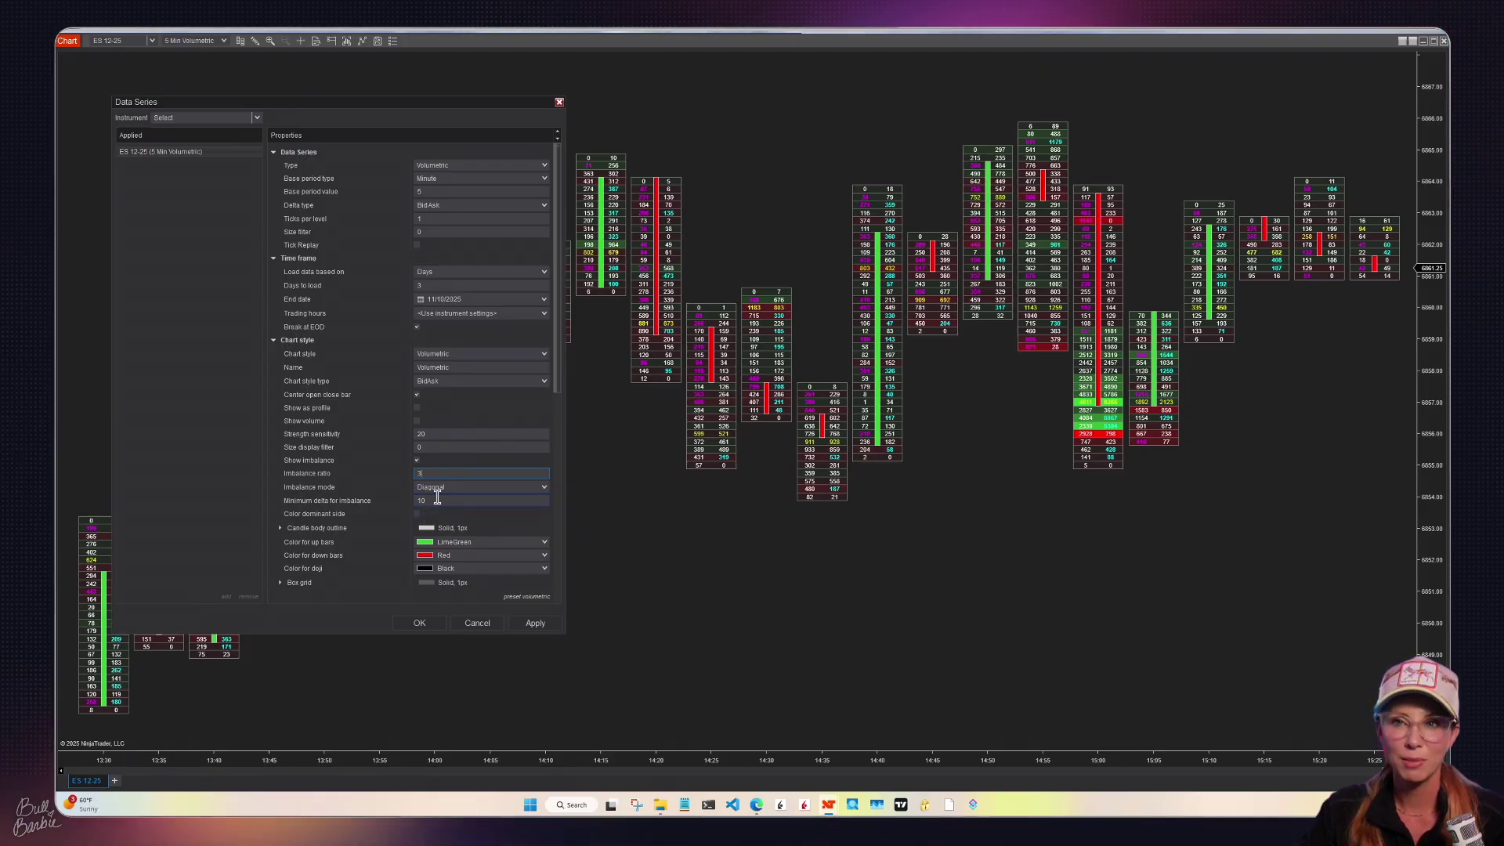
pyautogui.click(532, 620)
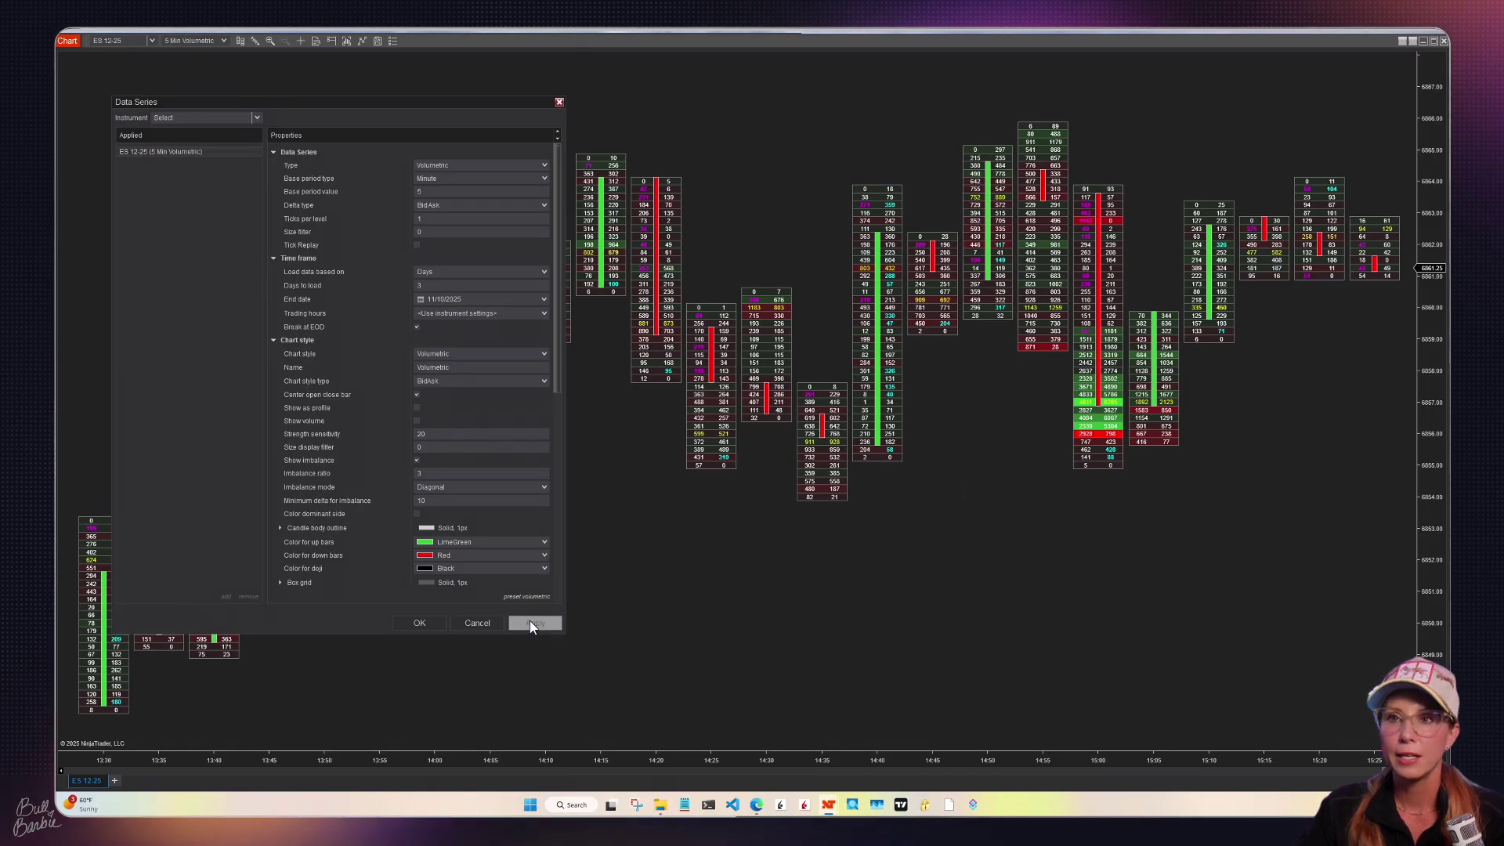
# Try Color dominant side on the volumetric bars, and turn it back off, applying each change.
pyautogui.click(424, 447)
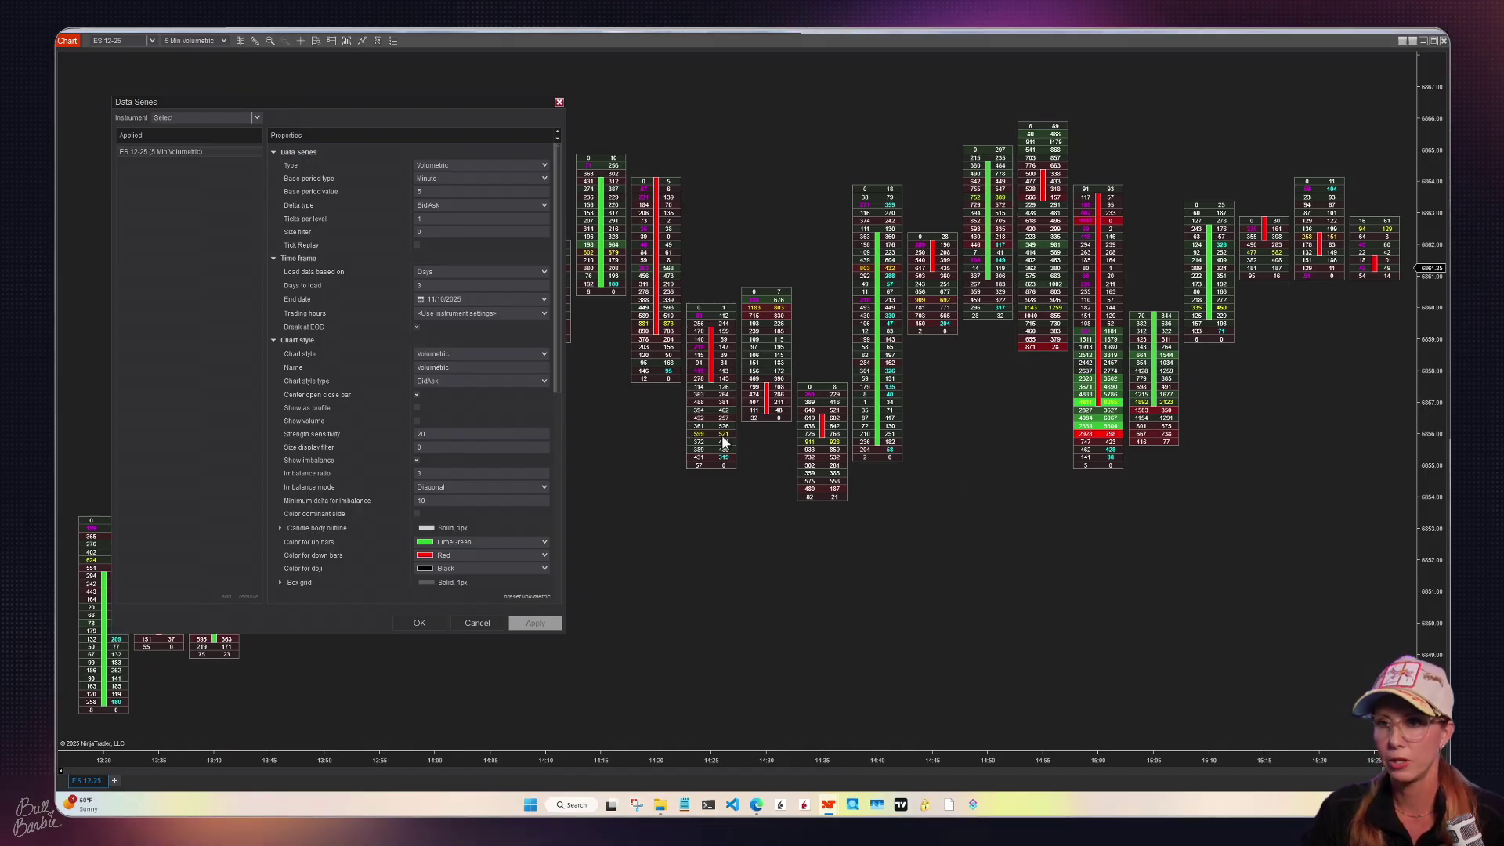
pyautogui.click(417, 514)
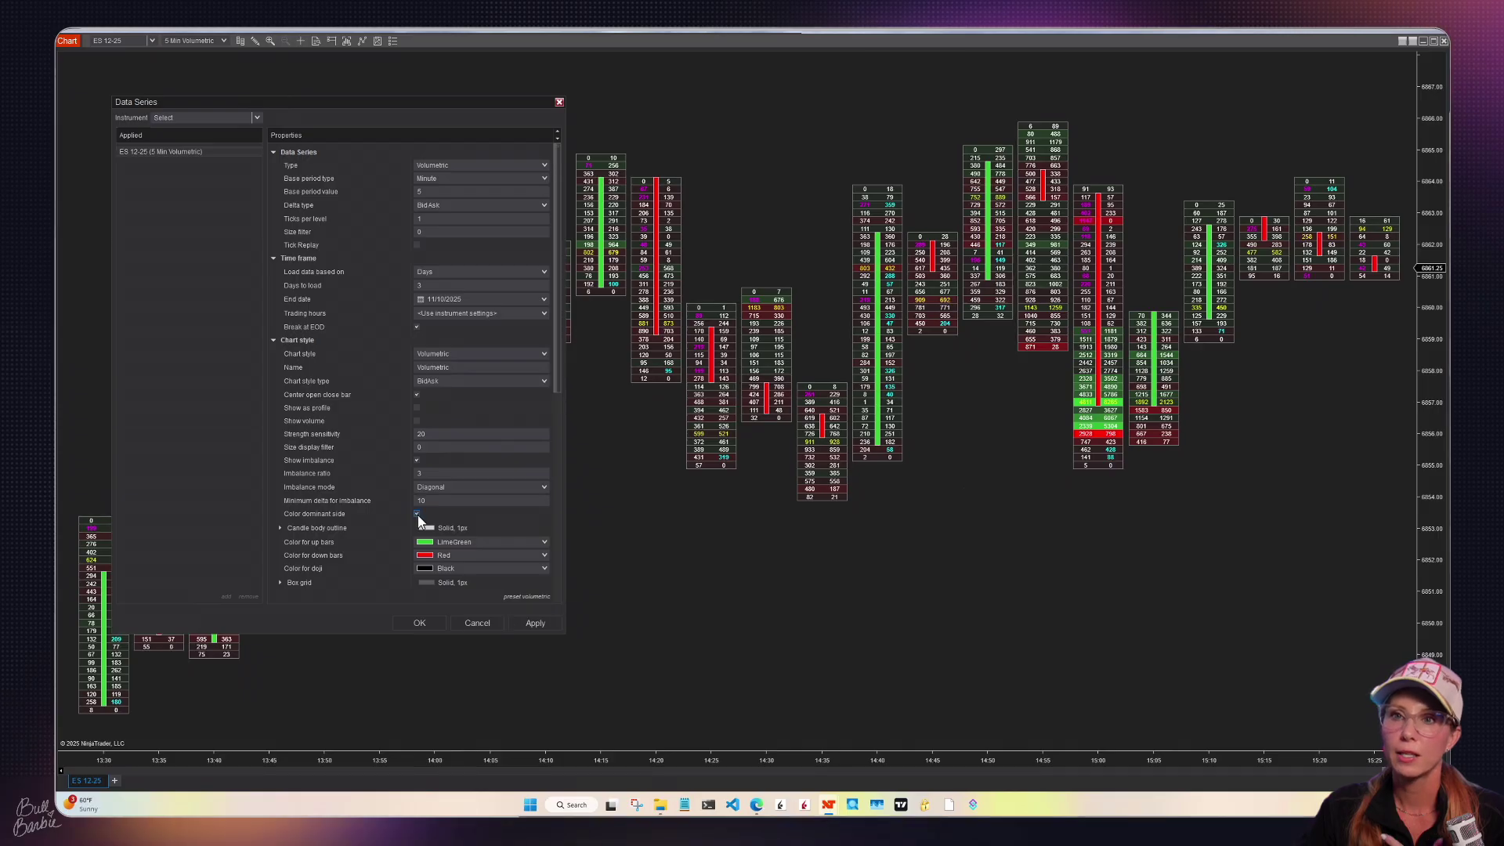
pyautogui.click(534, 625)
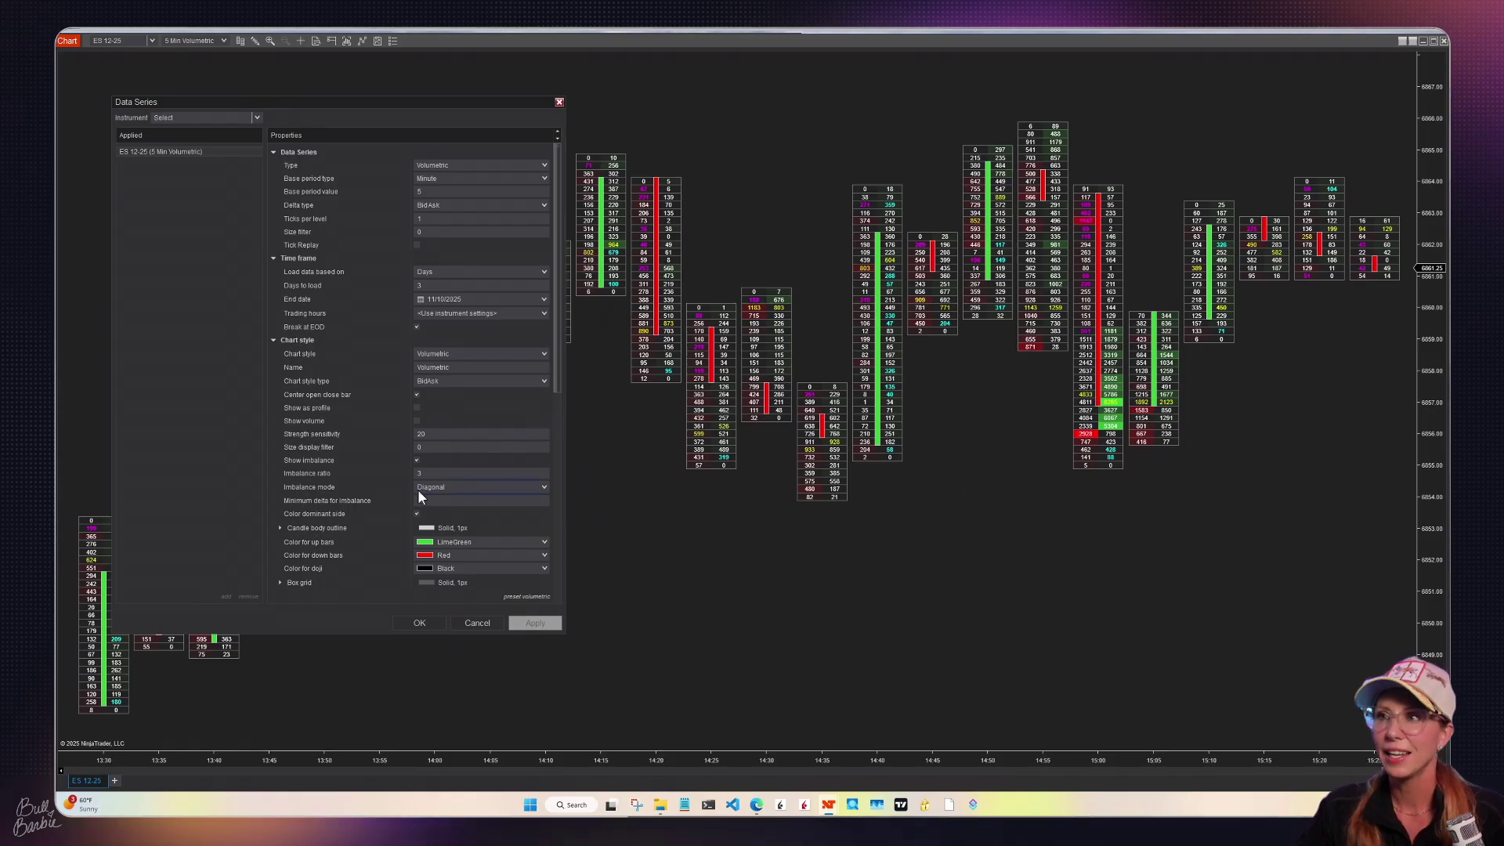
pyautogui.click(417, 514)
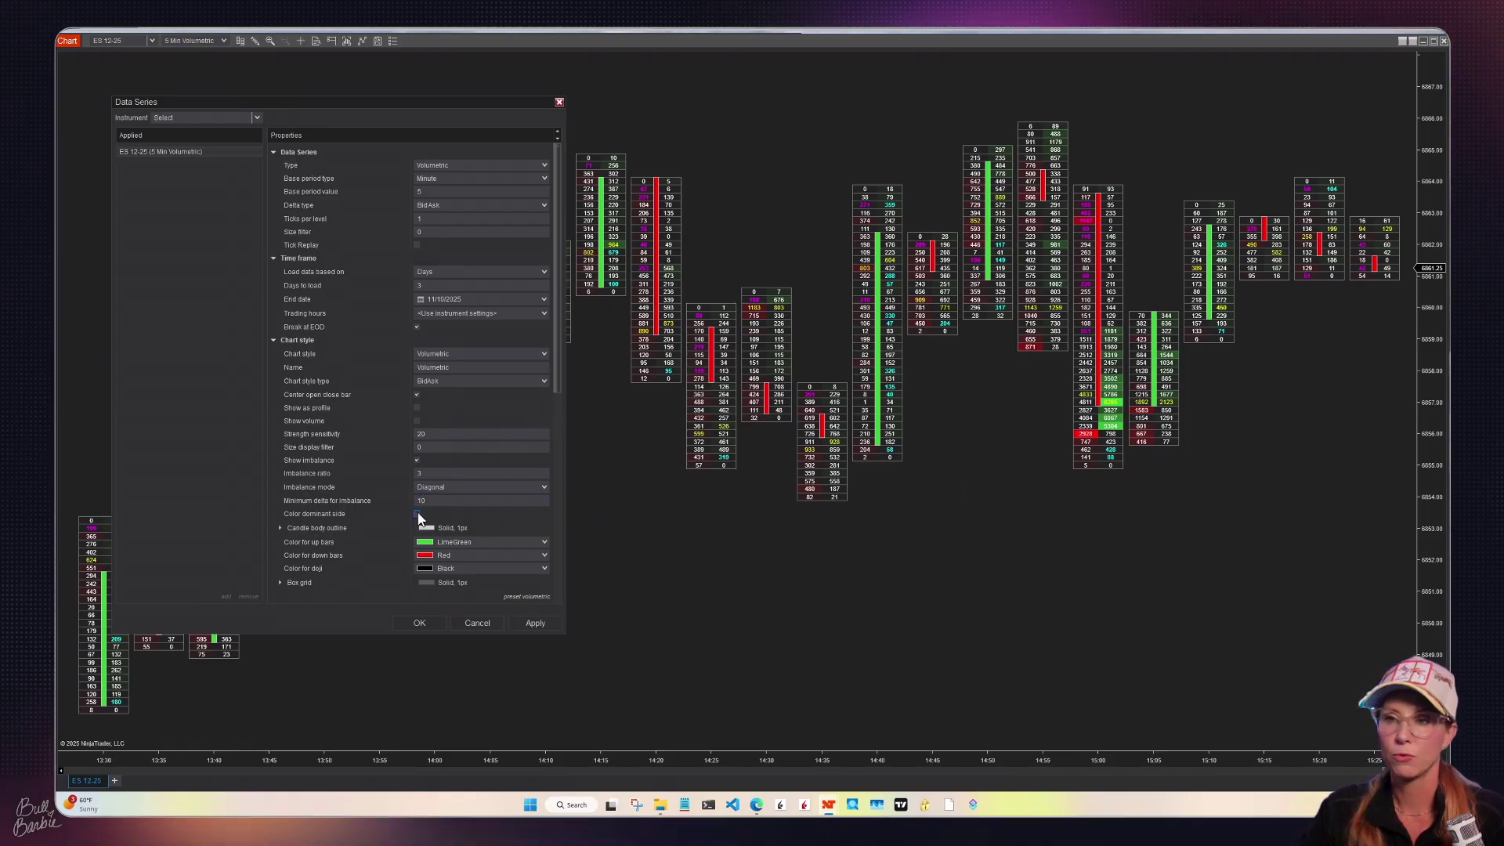
pyautogui.click(540, 623)
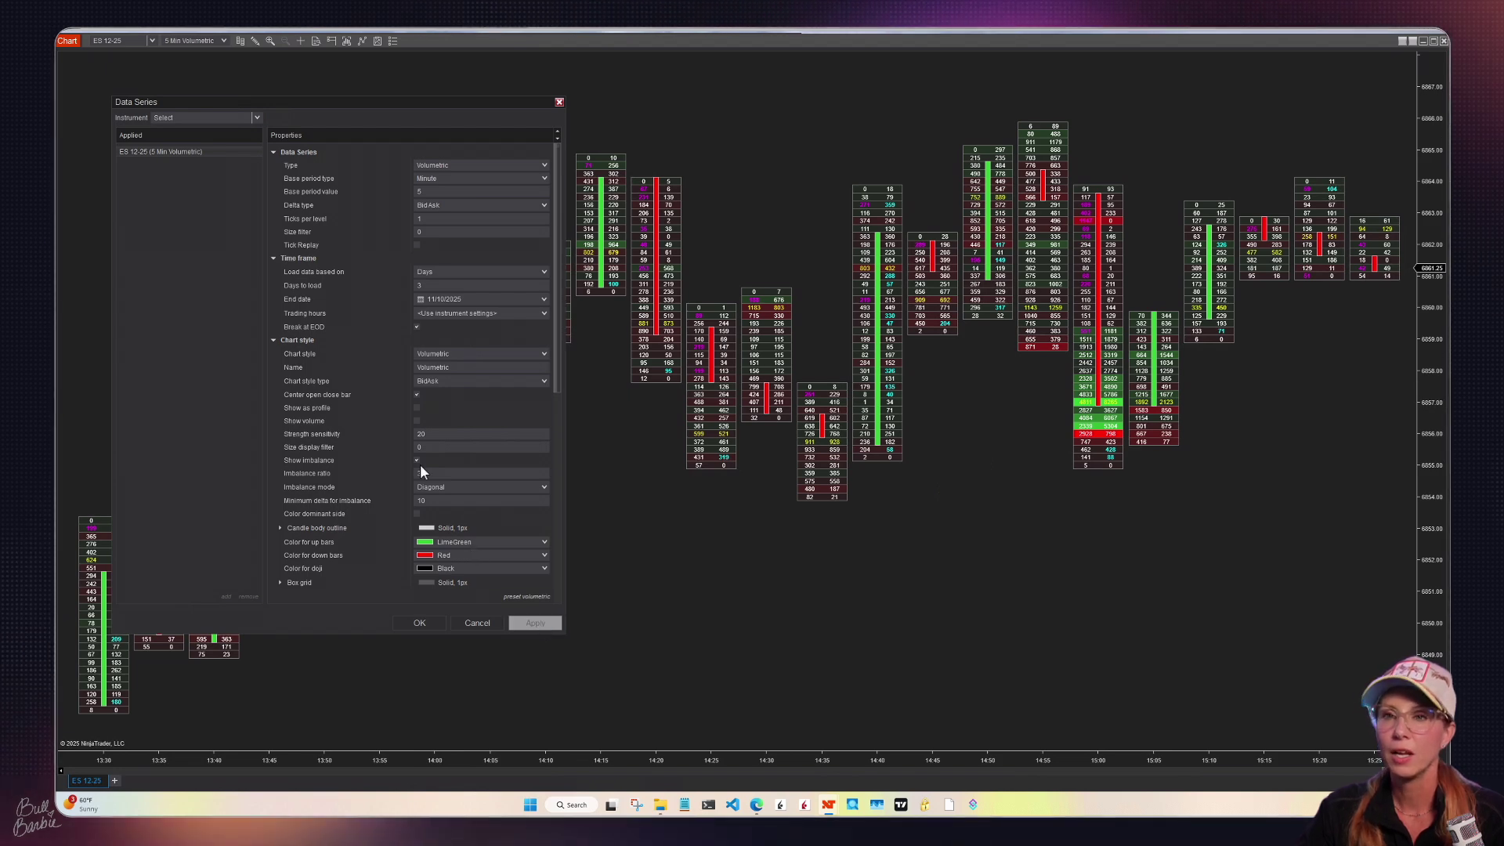
# Try Goldenrod as the box grid color, and restore it to LightSlateGray, applying each change.
pyautogui.scroll(-5, 420, 466)
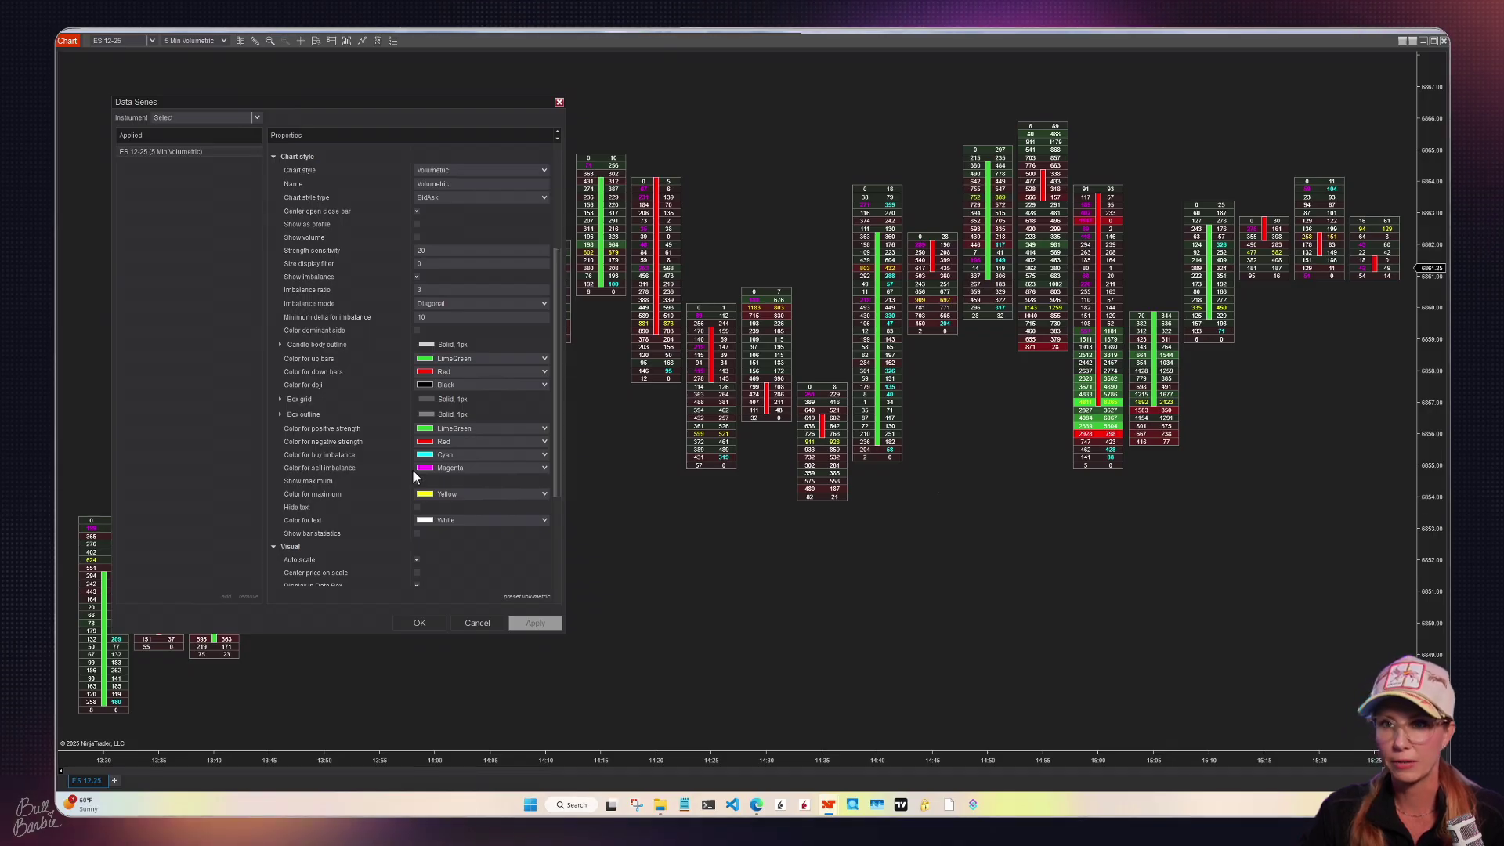
pyautogui.click(416, 480)
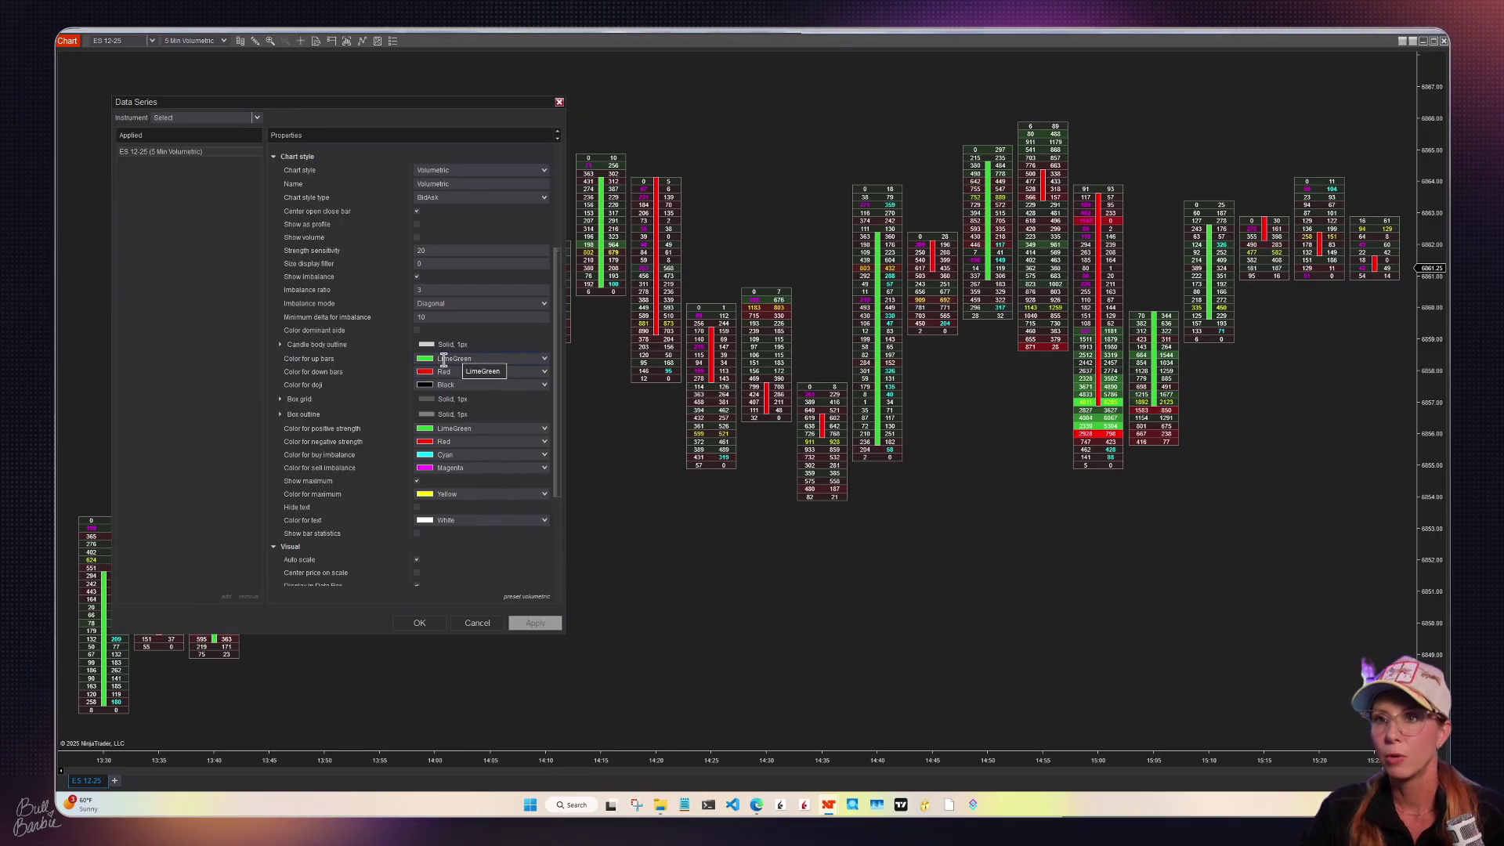
pyautogui.click(423, 399)
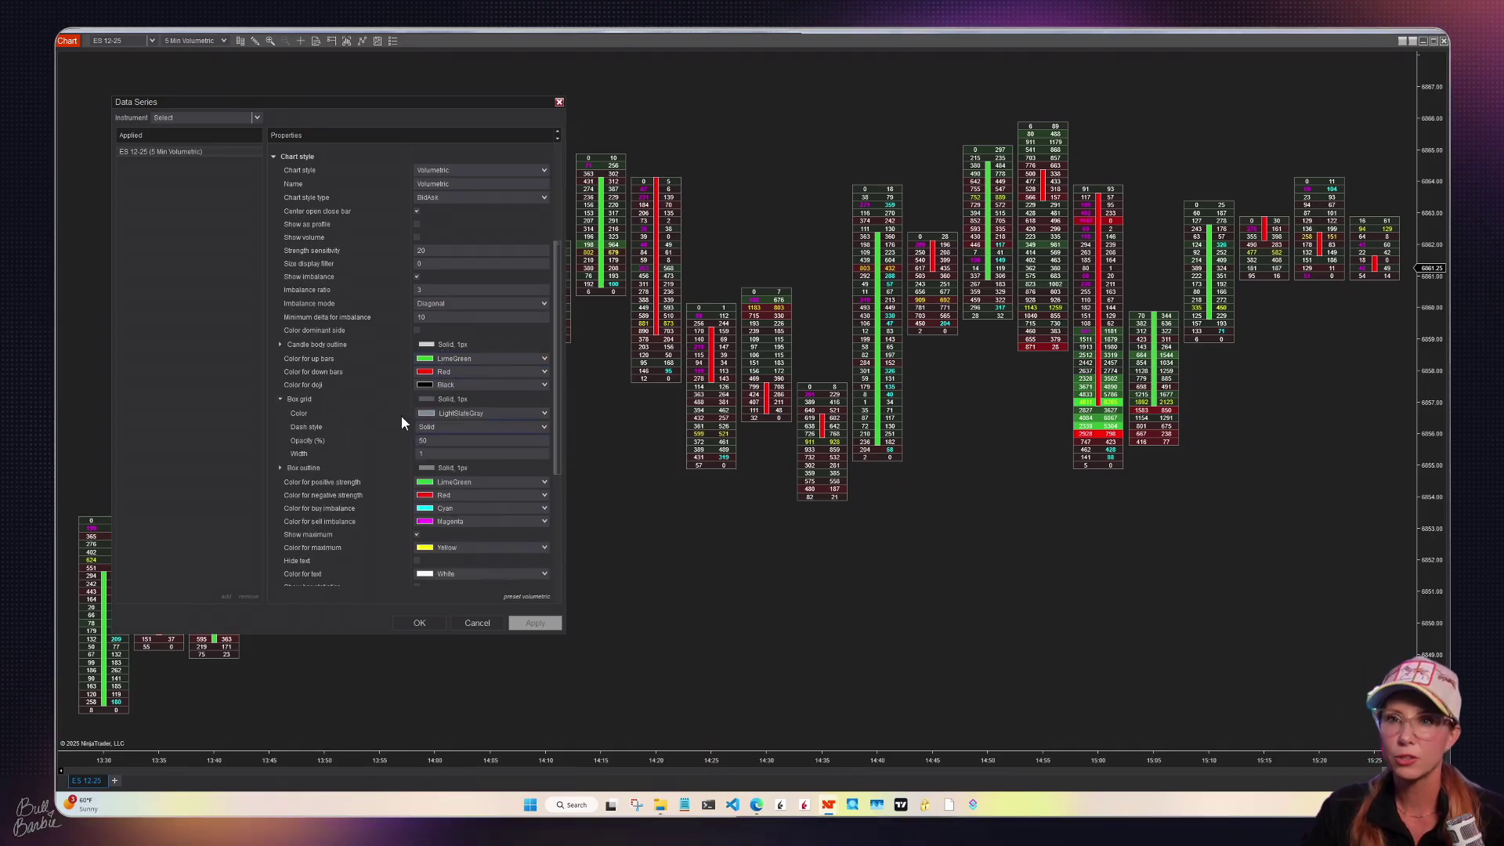
pyautogui.click(280, 467)
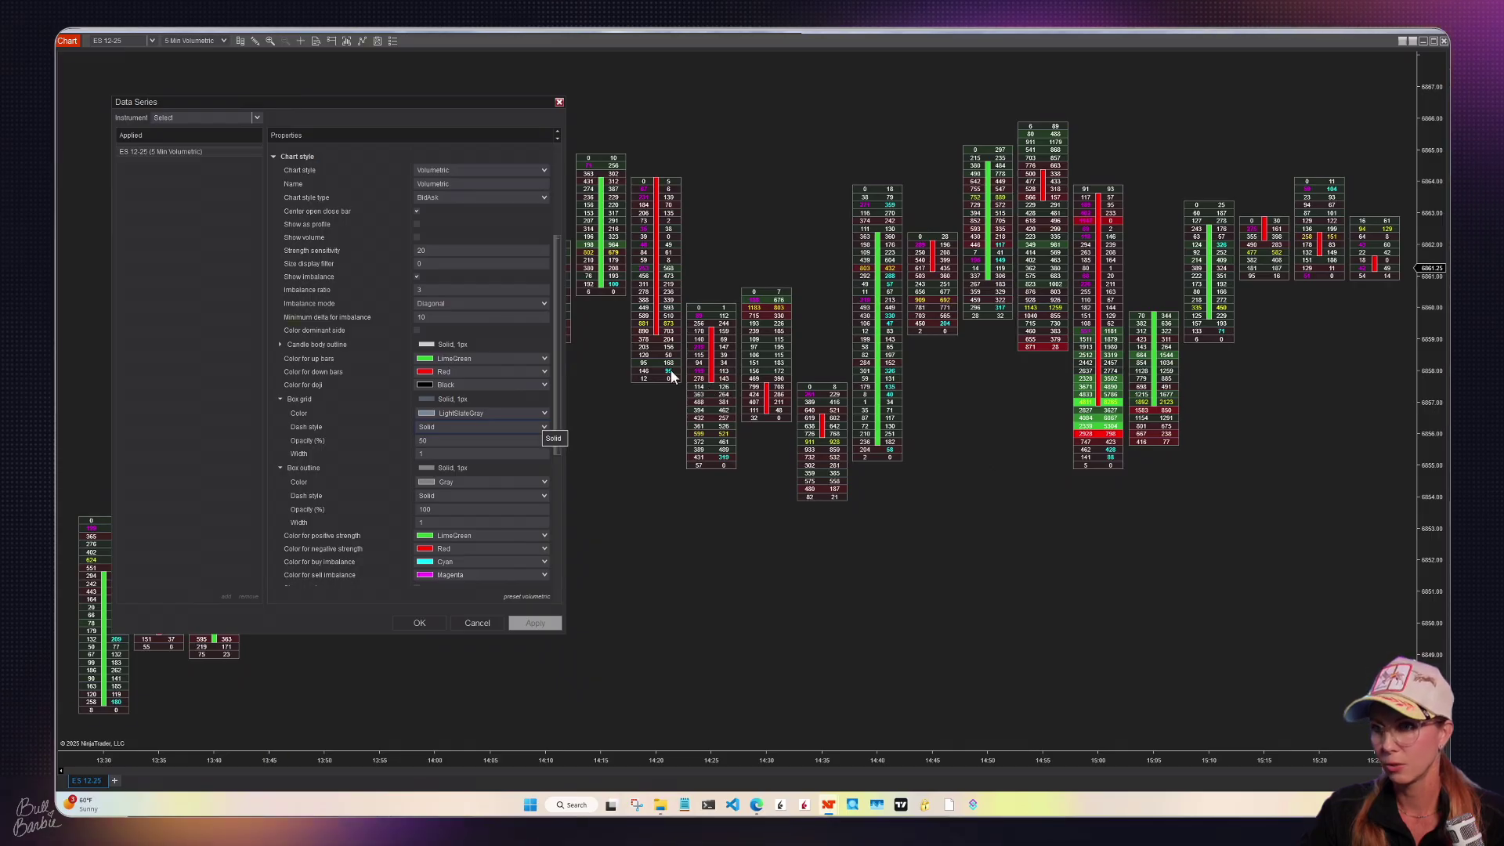
pyautogui.click(502, 413)
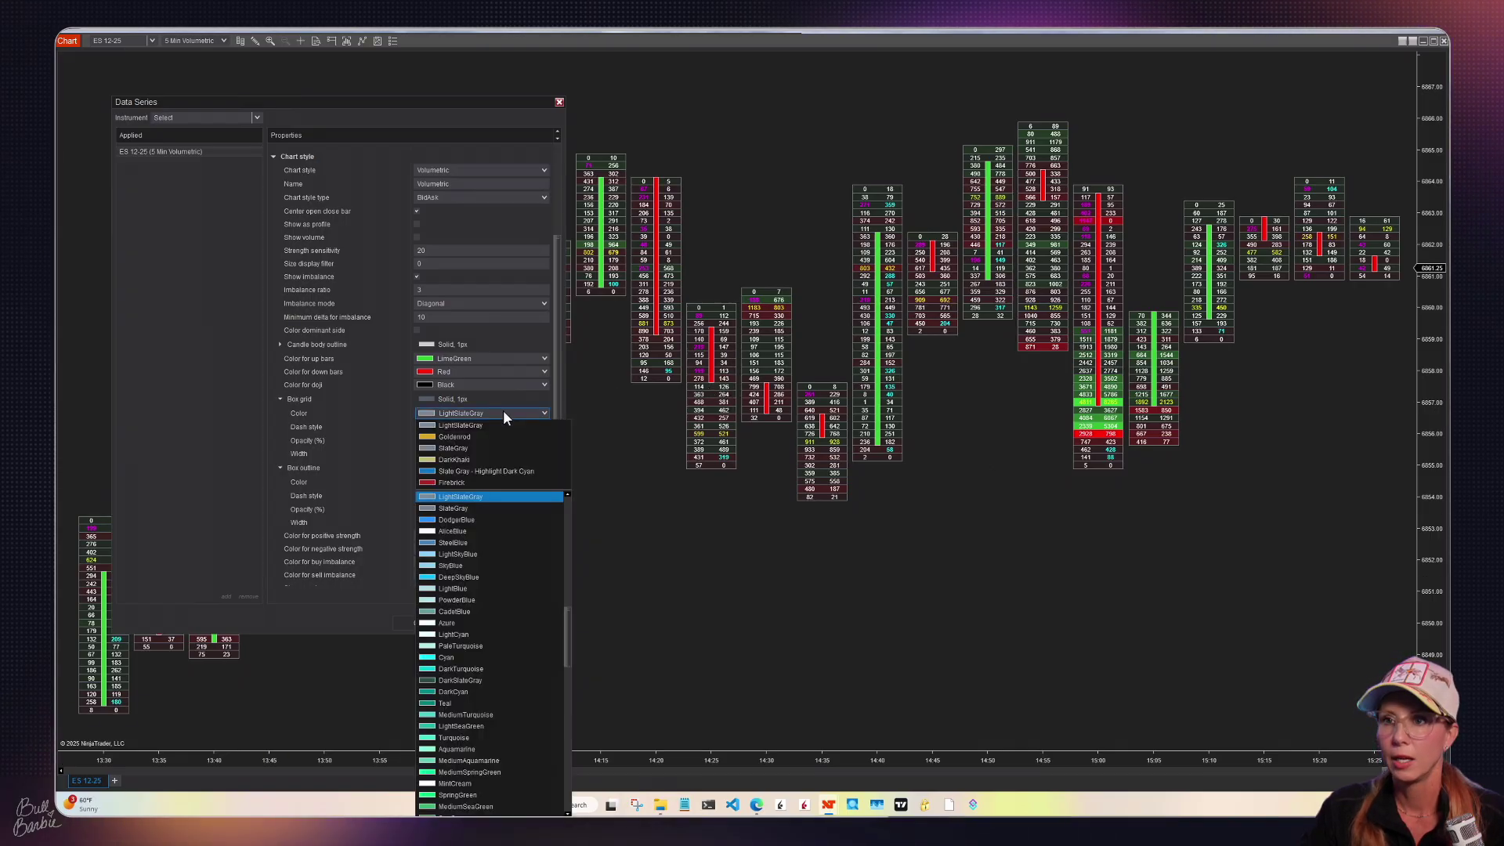
pyautogui.click(463, 437)
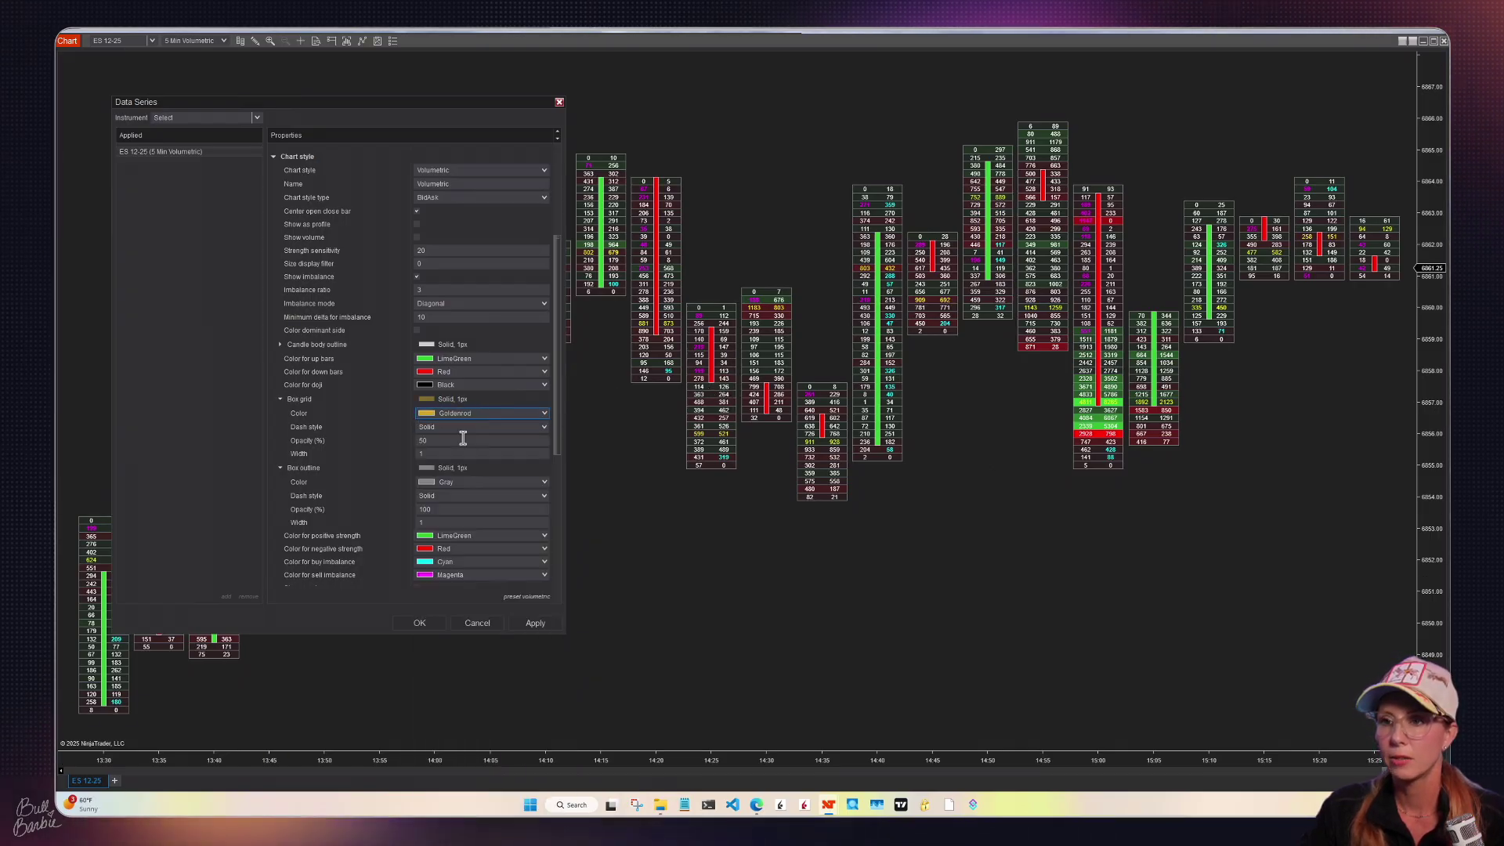
pyautogui.click(534, 622)
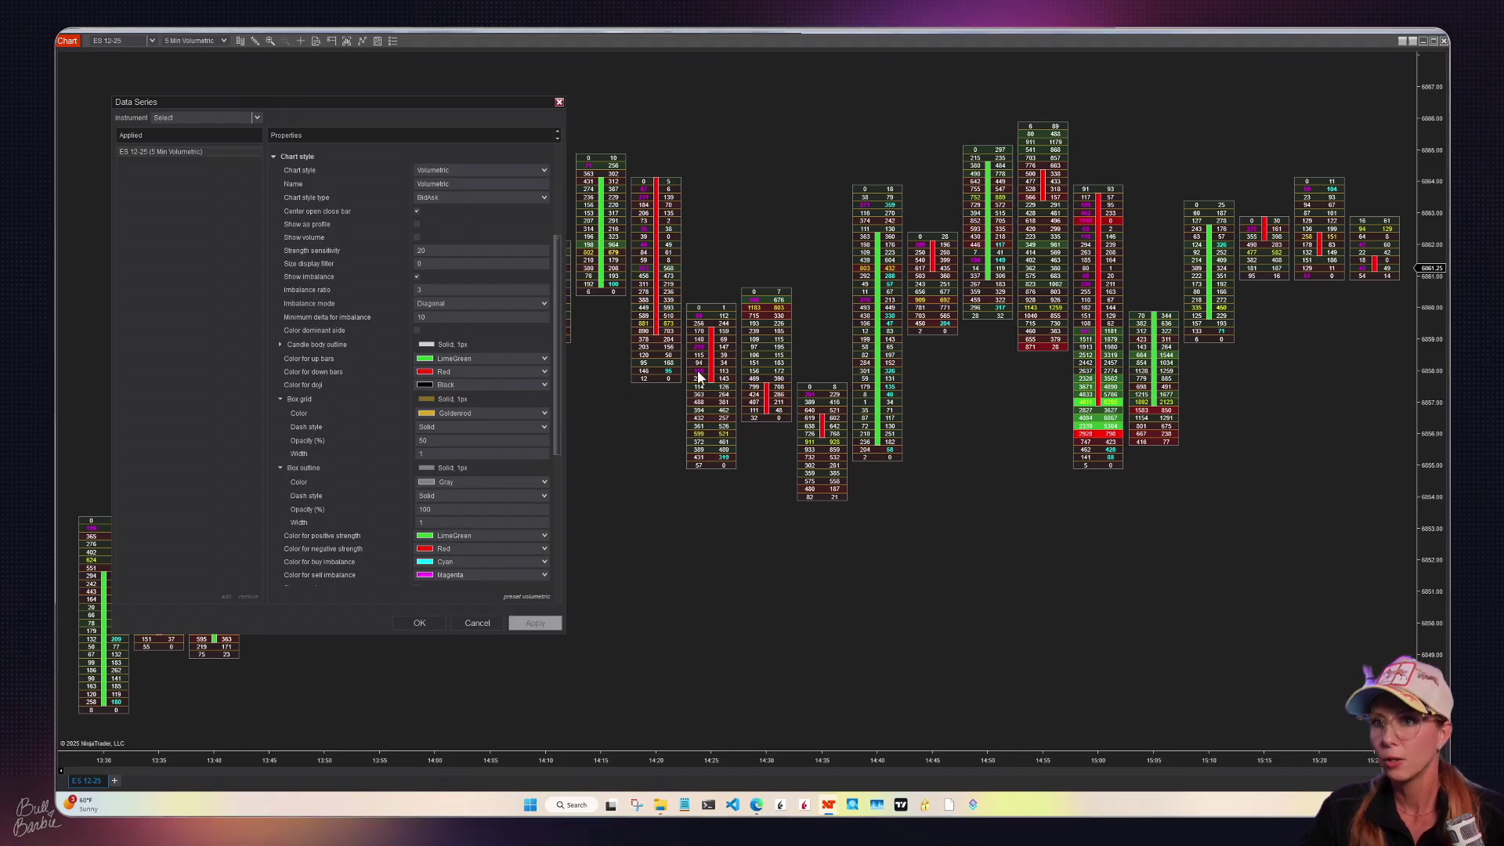
pyautogui.click(516, 415)
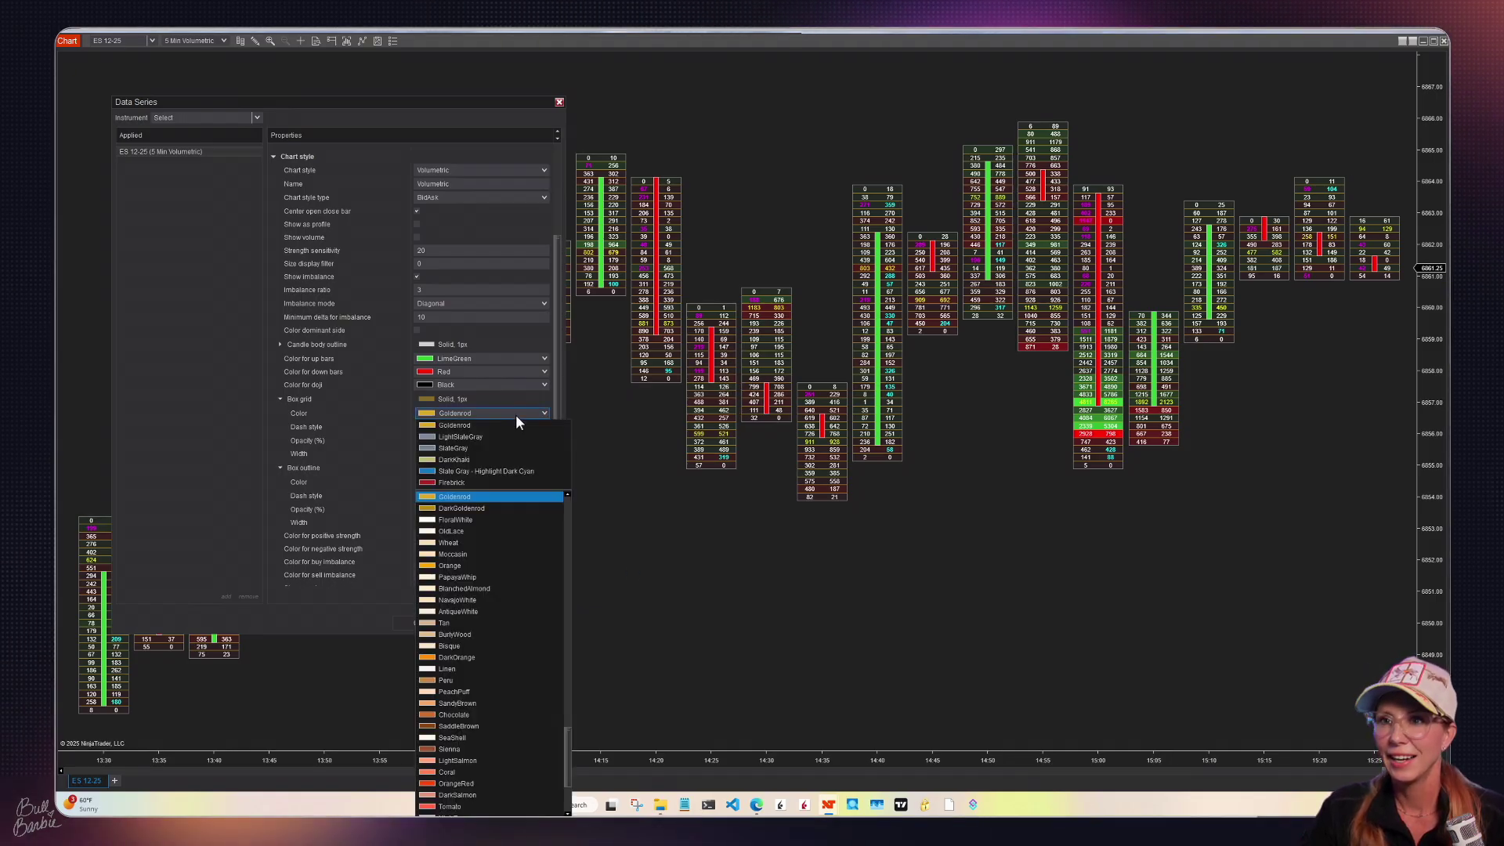
pyautogui.click(471, 438)
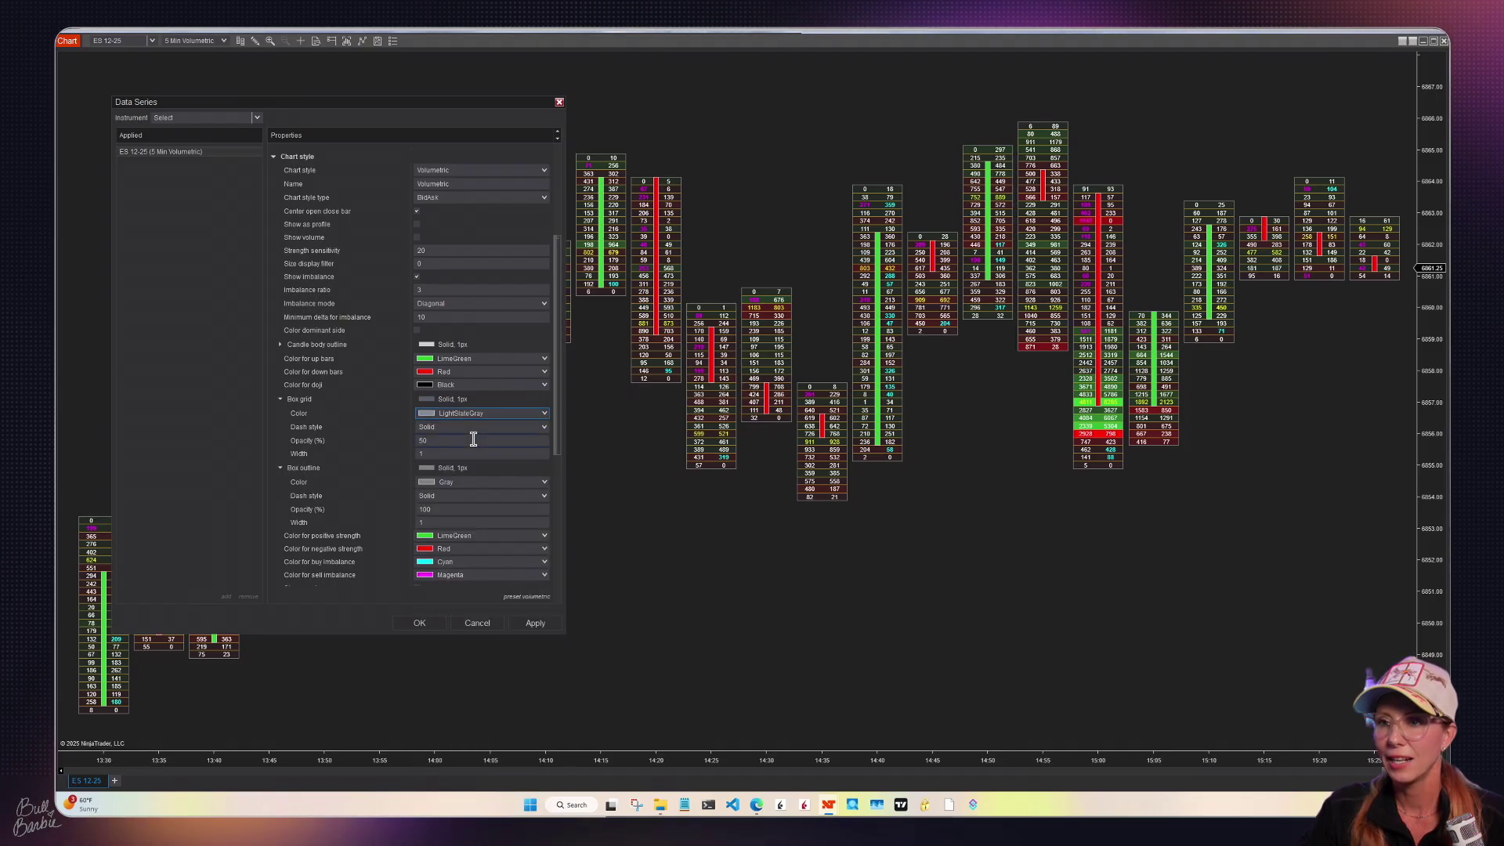
pyautogui.click(537, 625)
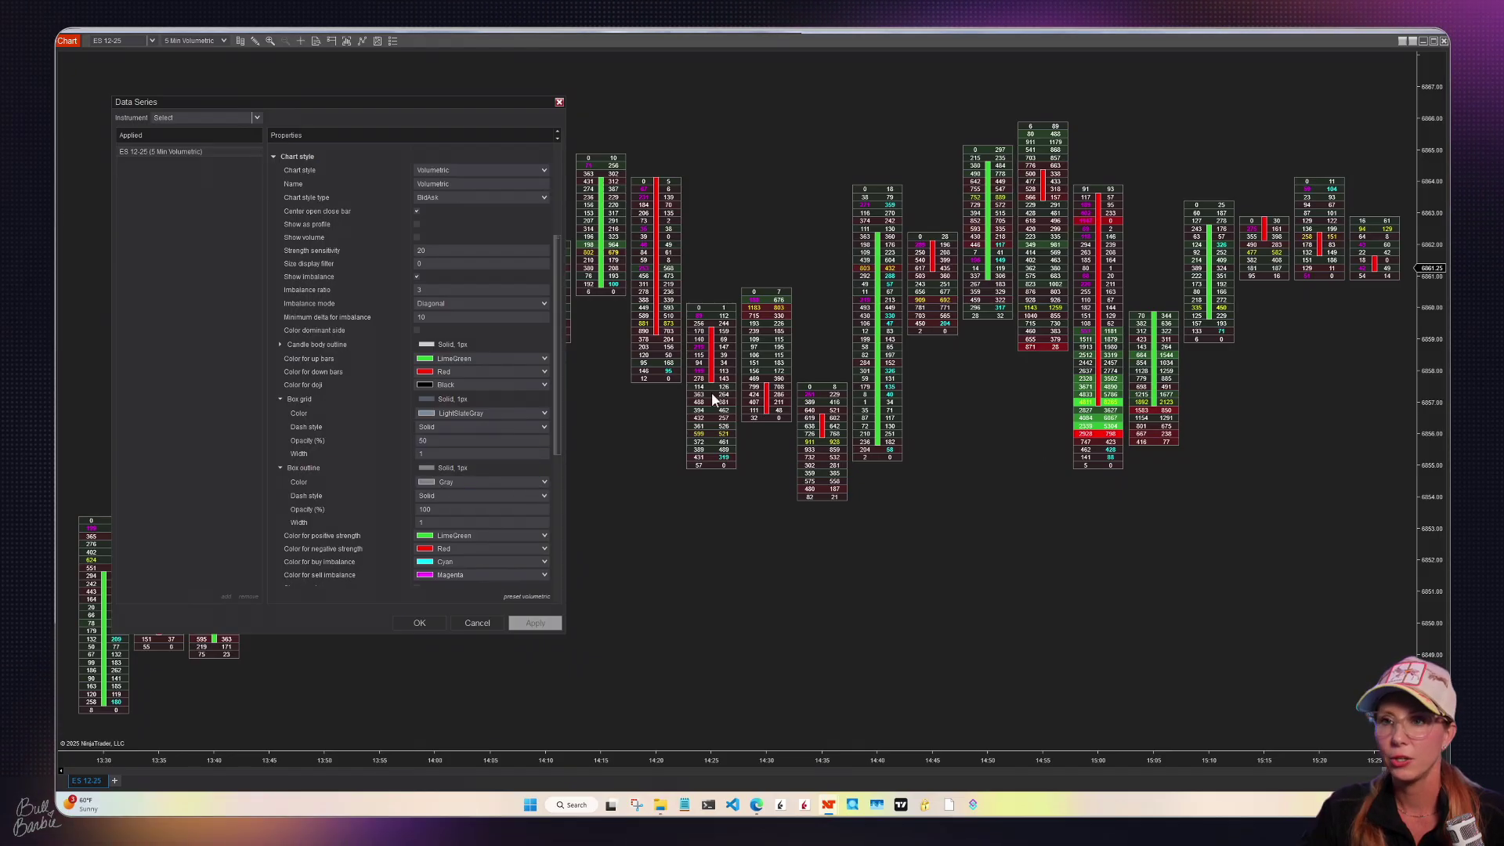
# Set the box outline opacity to 50% and apply it, leaving the outline and grid groups collapsed.
pyautogui.doubleClick(415, 509)
pyautogui.write('5')
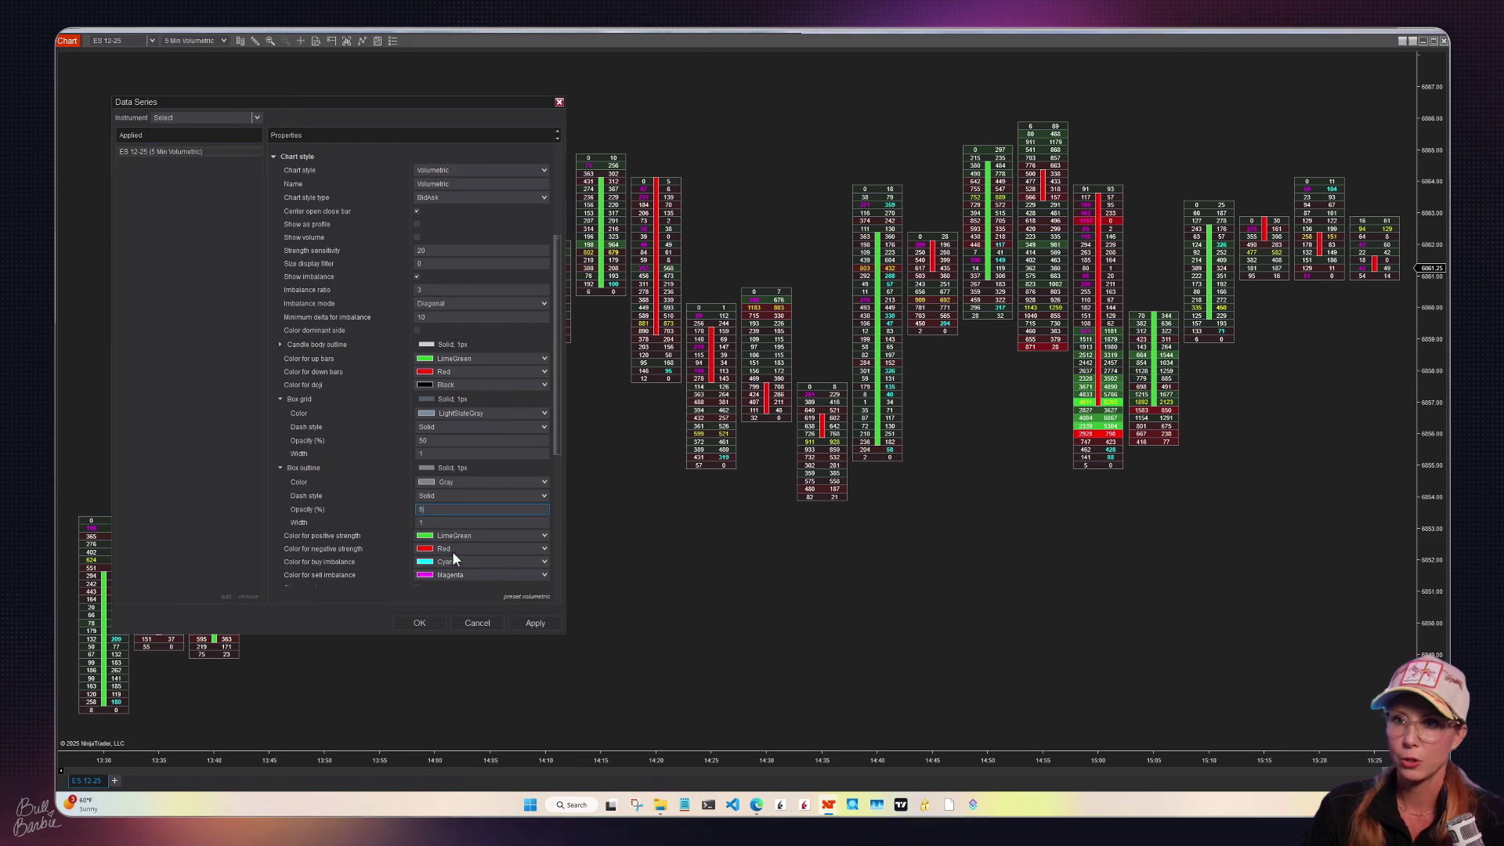
pyautogui.write('0')
pyautogui.click(536, 622)
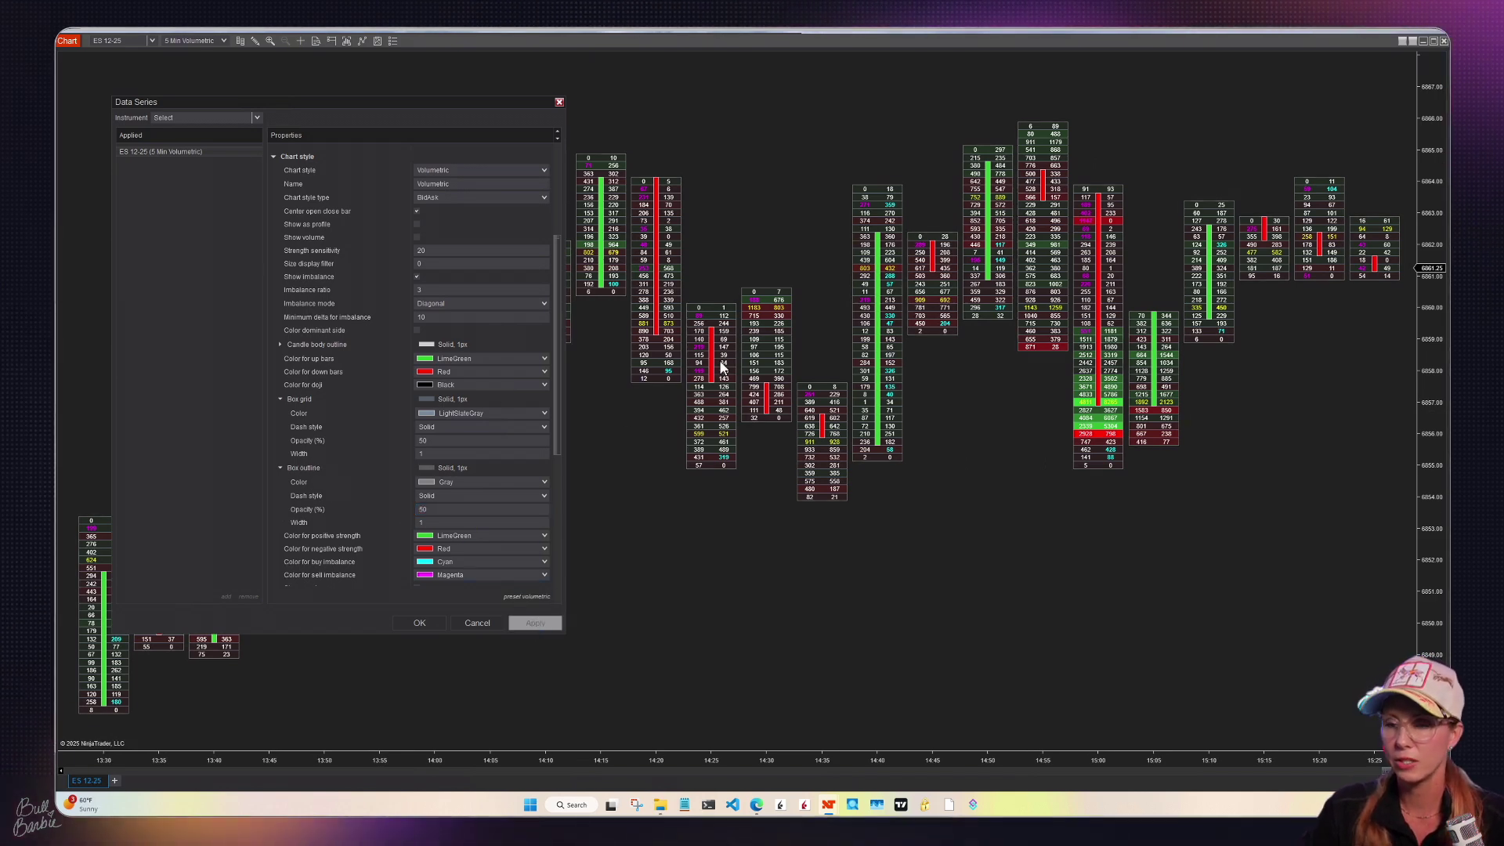
pyautogui.click(279, 468)
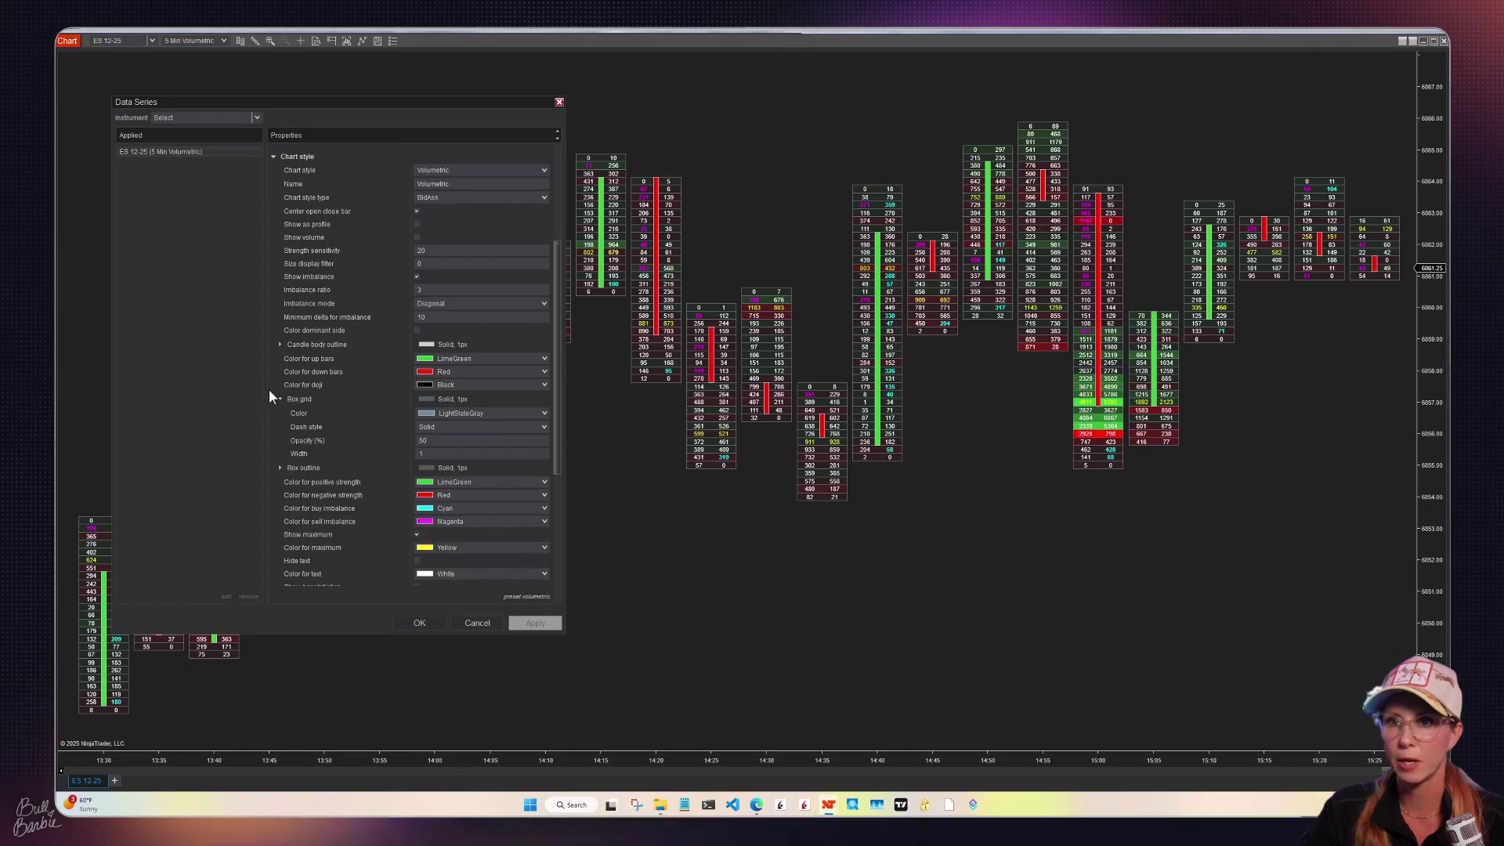
pyautogui.click(279, 400)
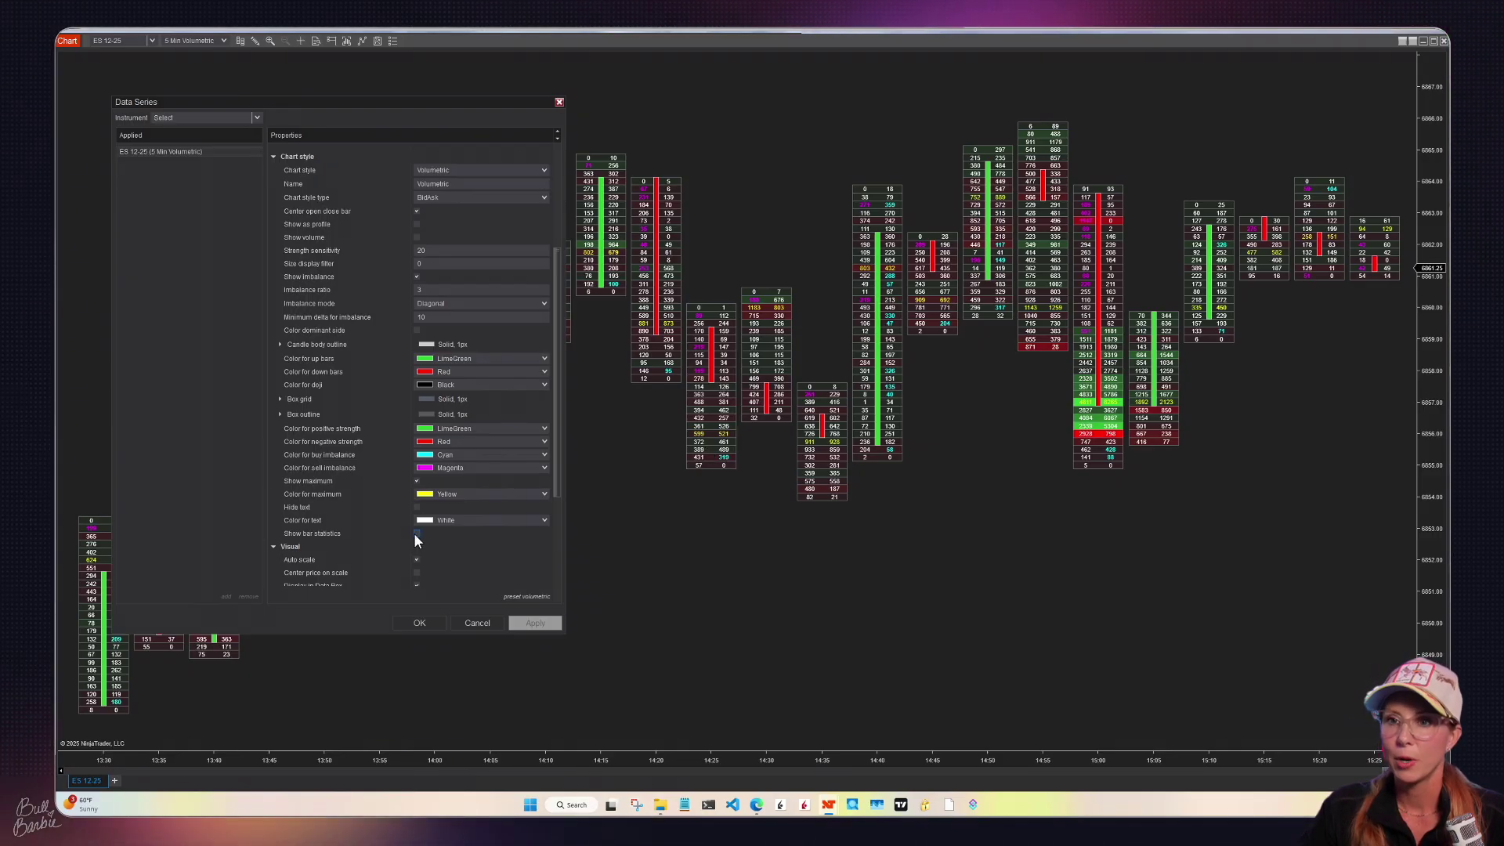
# Enable Show bar statistics and exclude Trades and Delta (%) from the statistics, applying the changes.
pyautogui.click(535, 622)
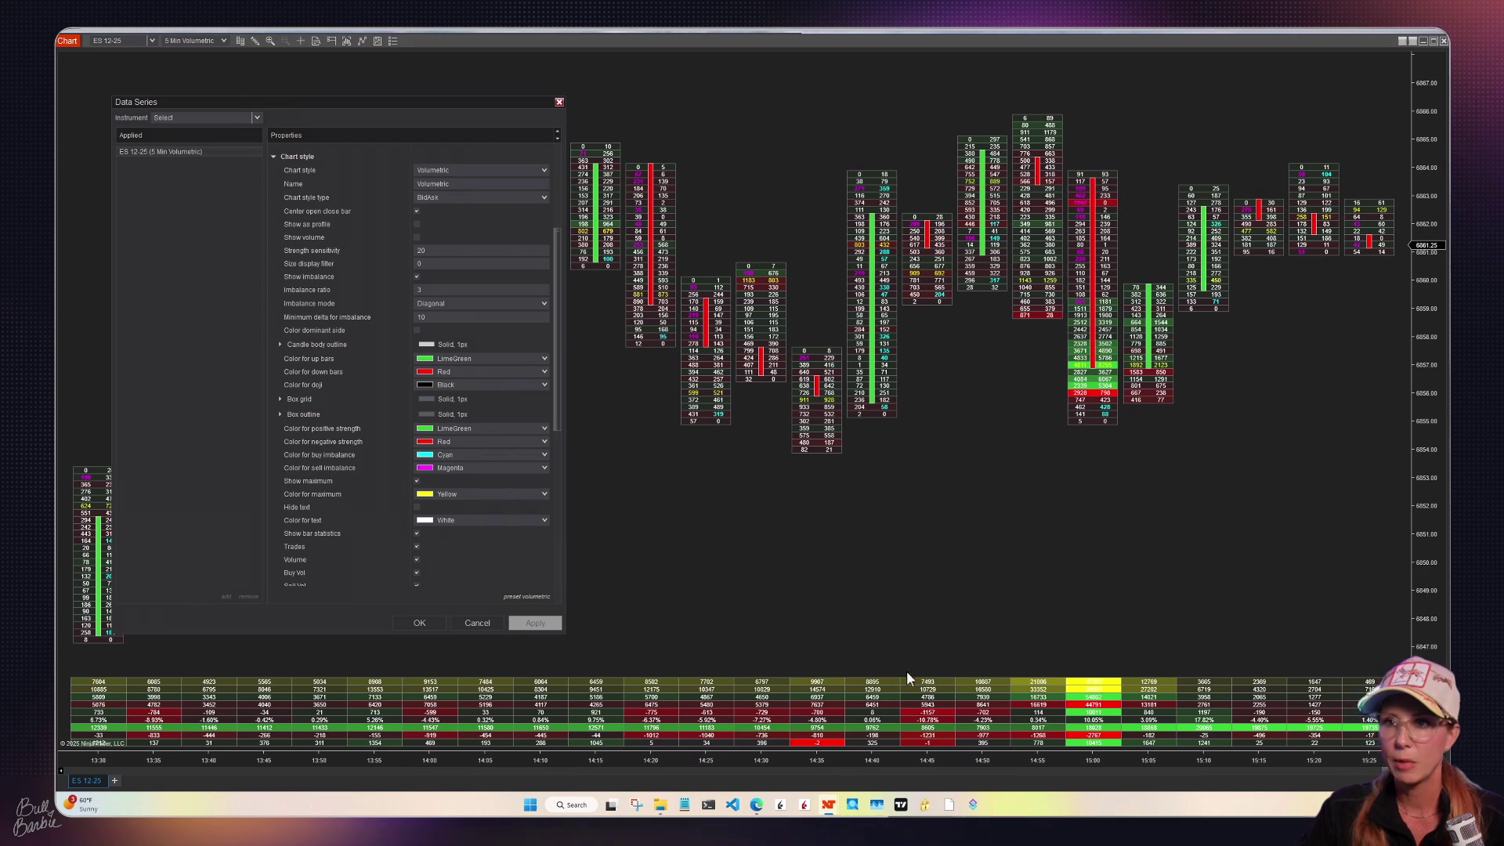
pyautogui.moveTo(557, 335); pyautogui.dragTo(548, 440)
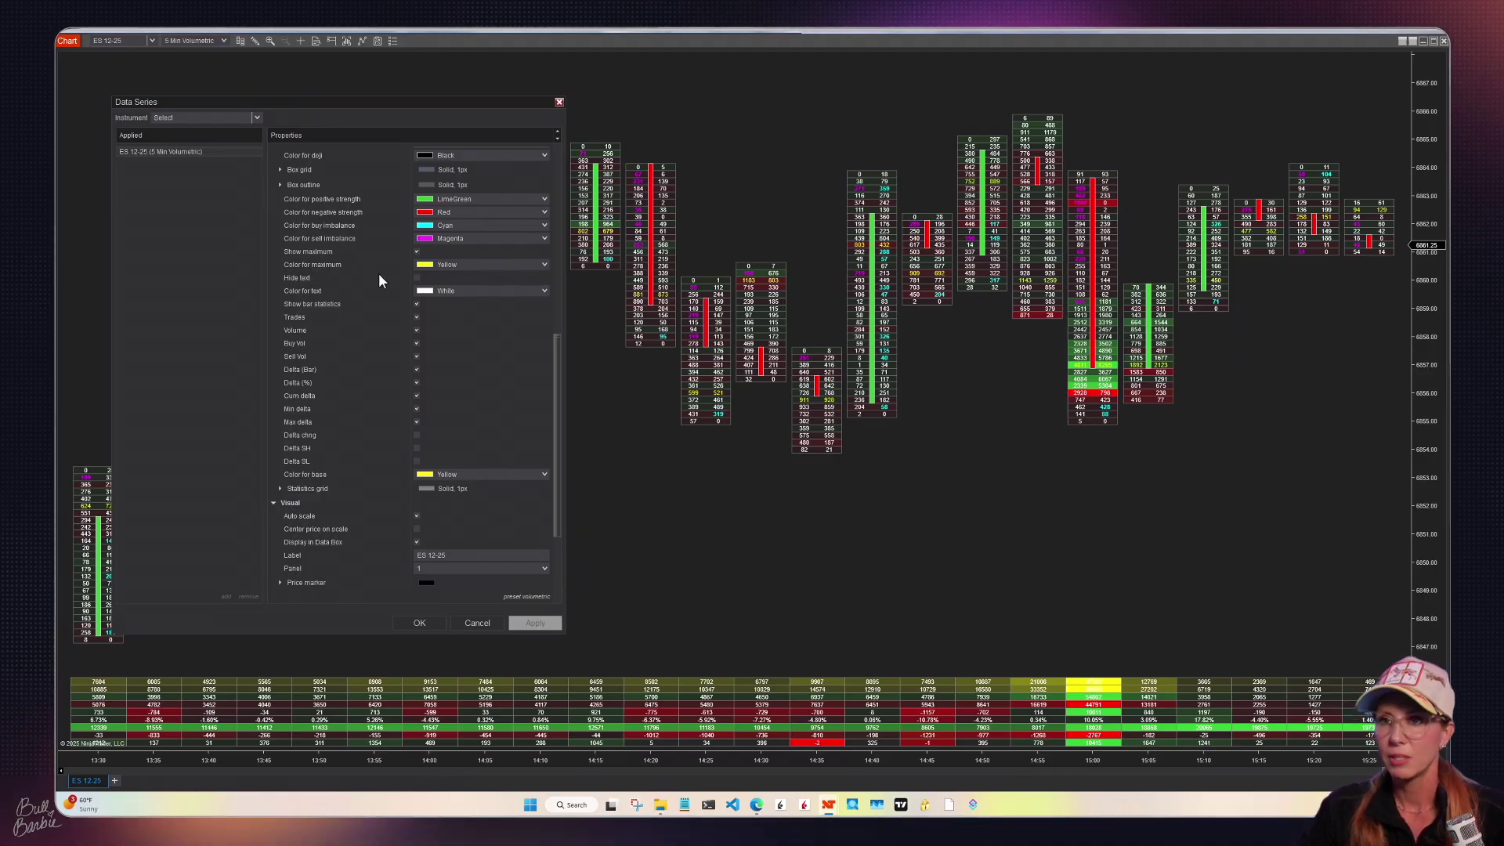
pyautogui.click(415, 316)
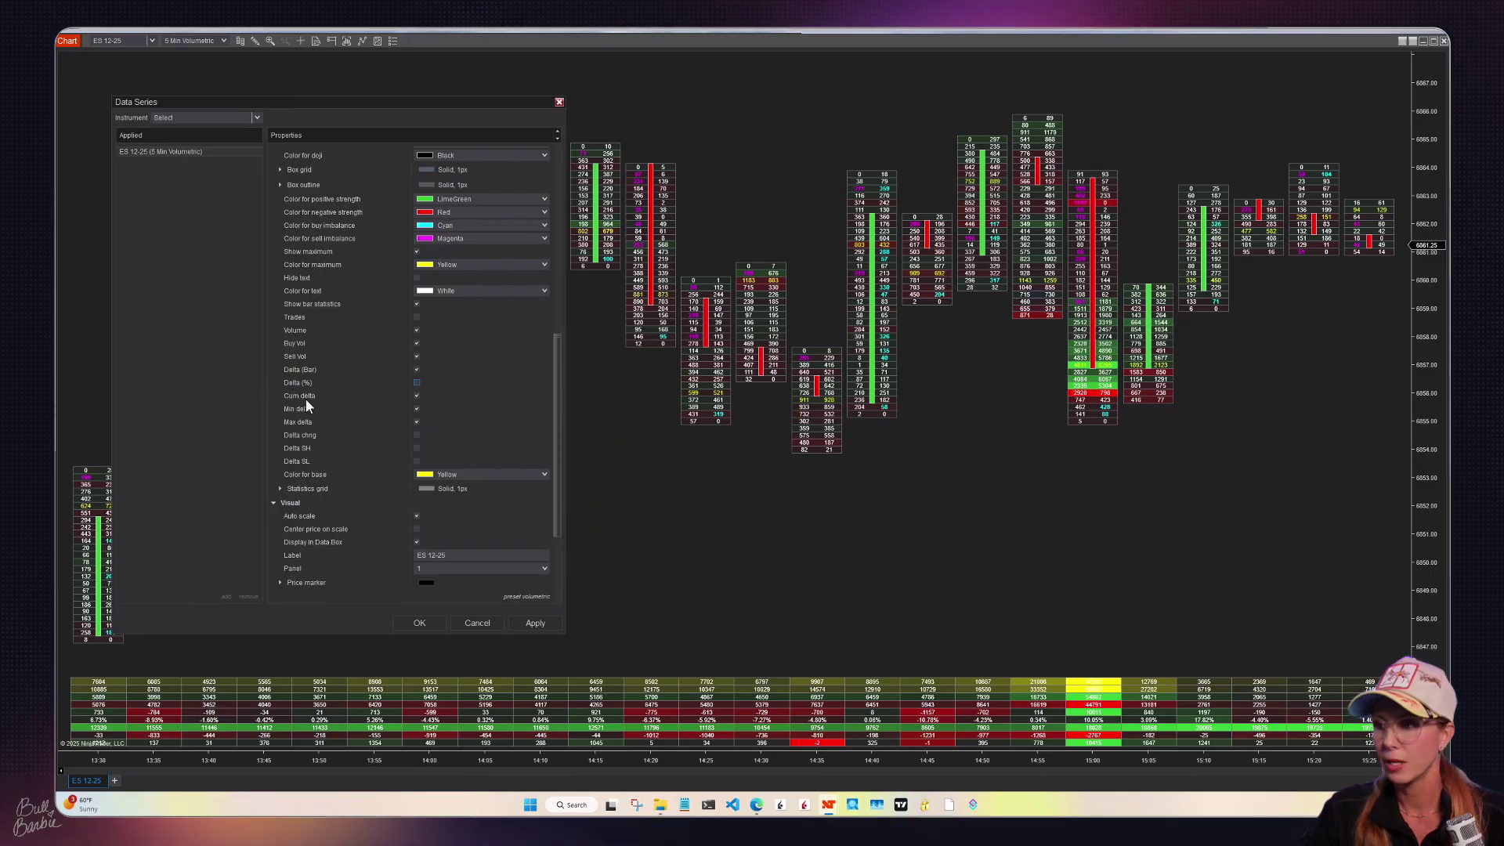
pyautogui.click(523, 622)
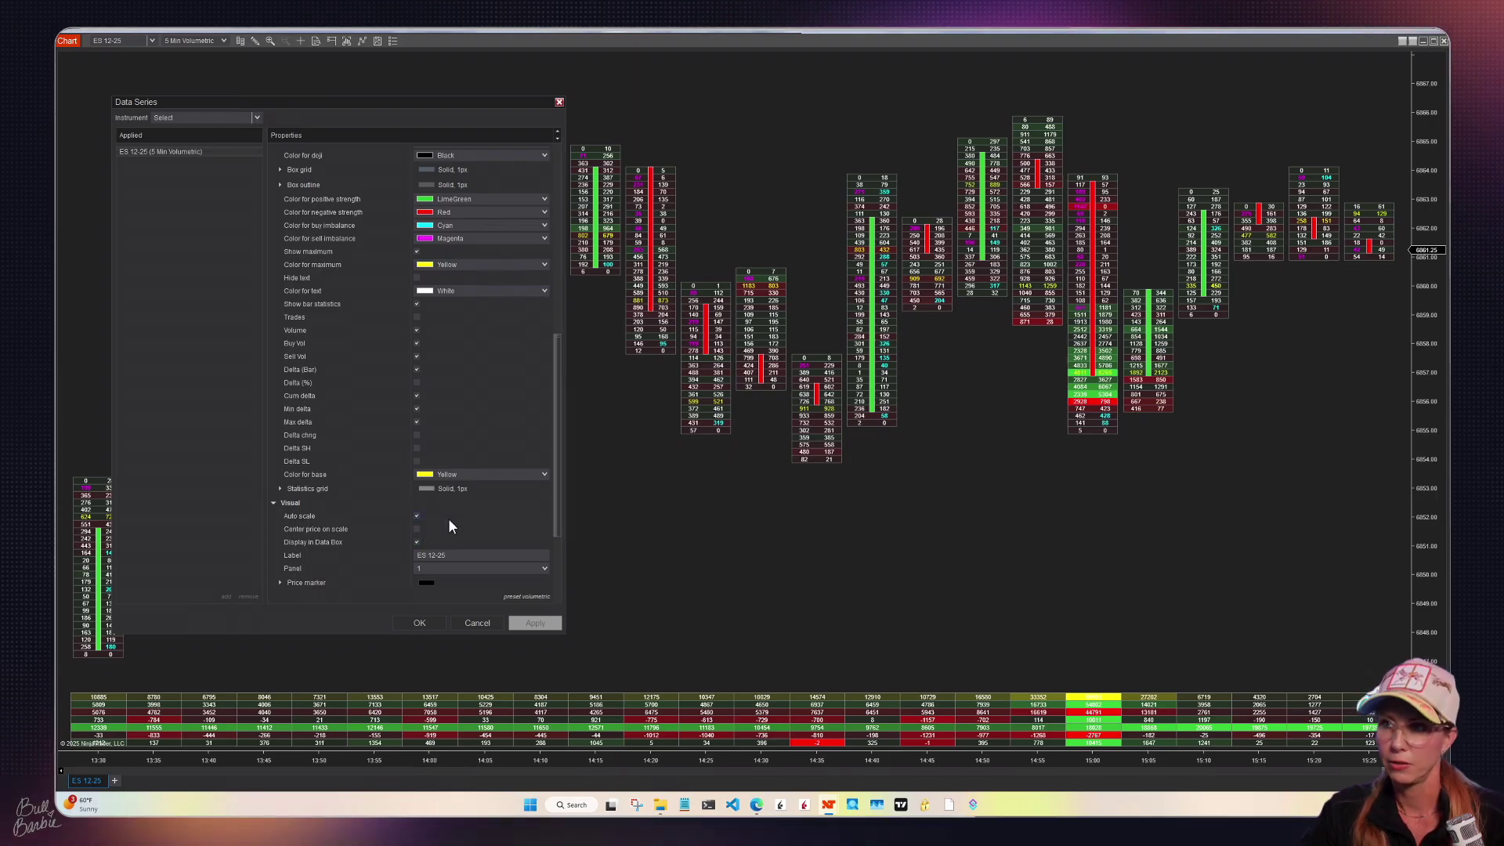
# Try Center price on scale for the data series, and turn it back off, applying each change.
pyautogui.scroll(-2, 313, 498)
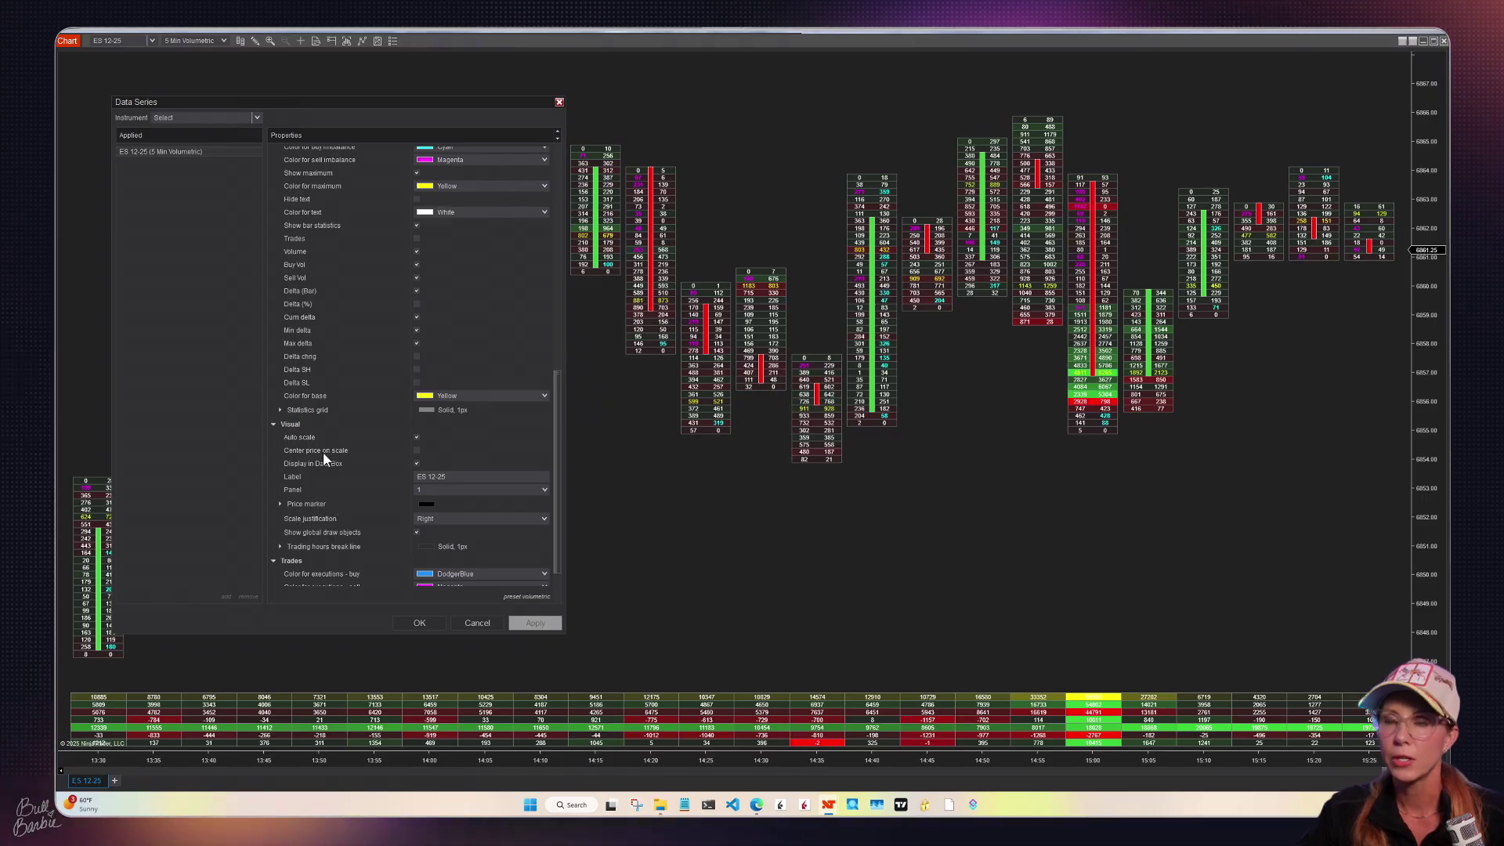
pyautogui.click(417, 451)
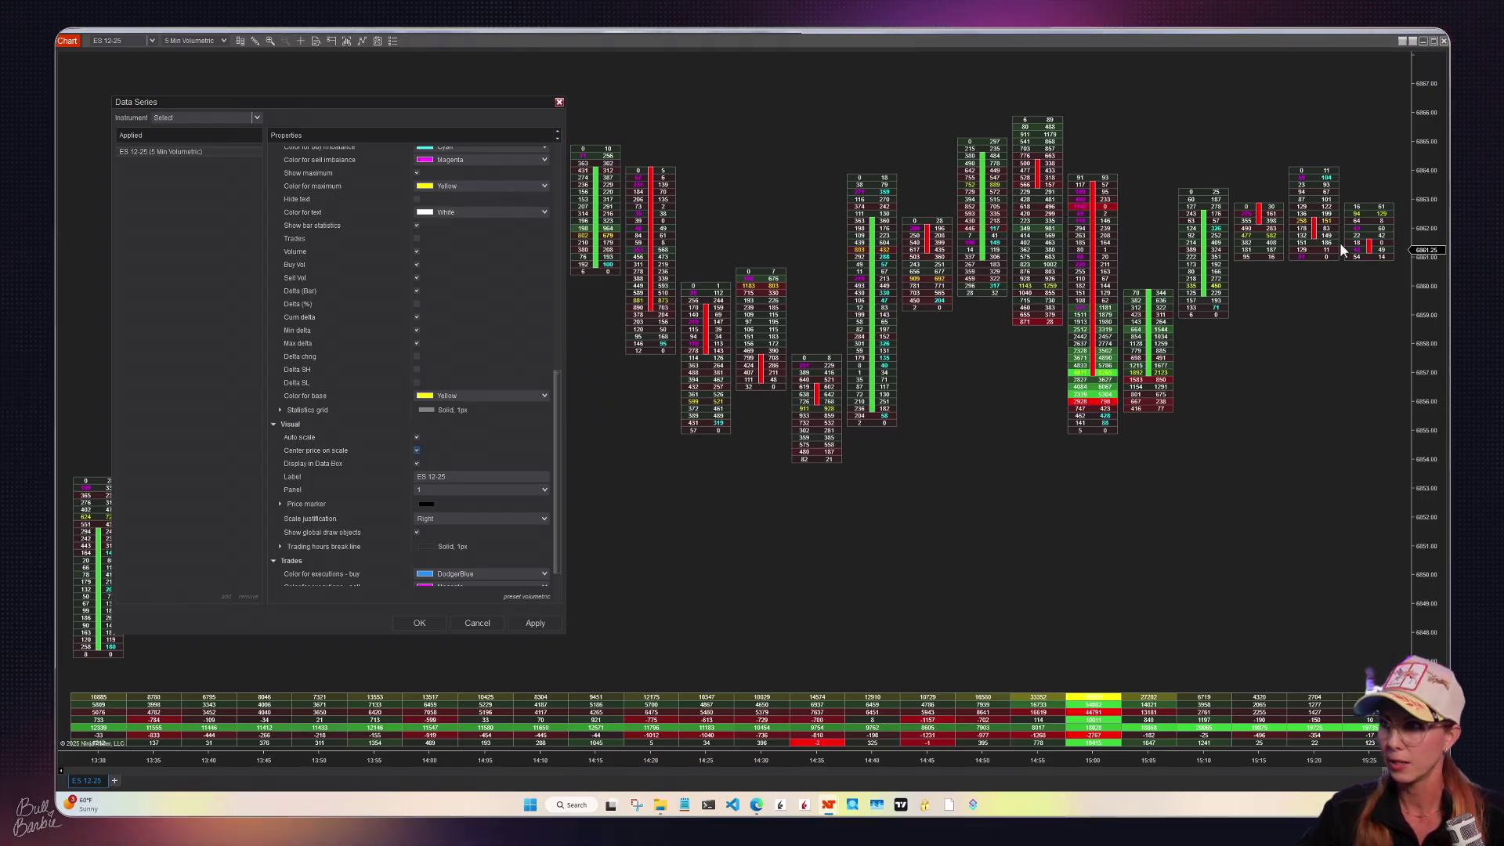
pyautogui.click(542, 623)
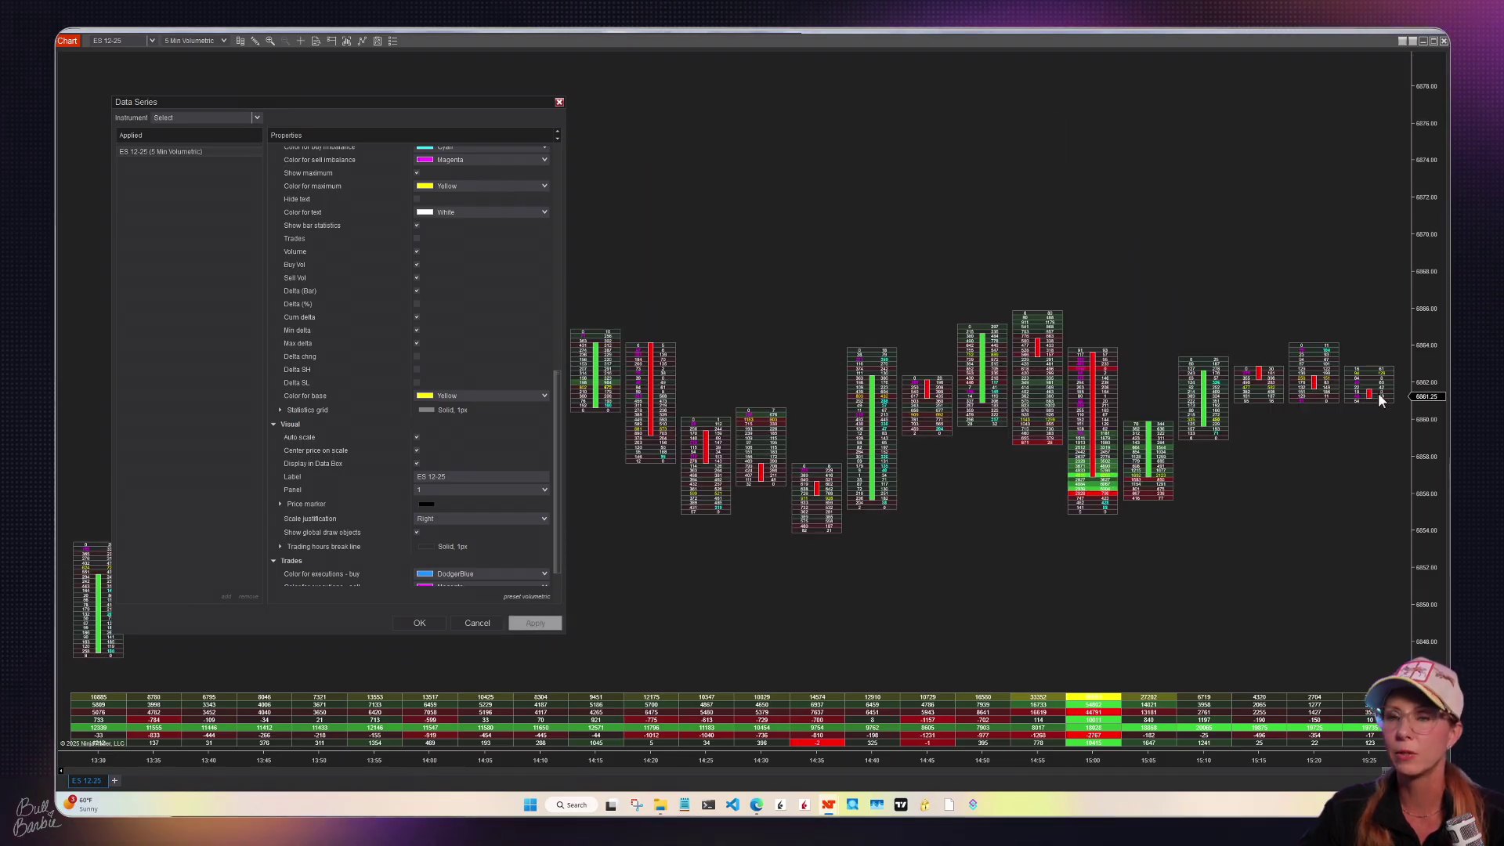
pyautogui.click(417, 451)
pyautogui.click(541, 623)
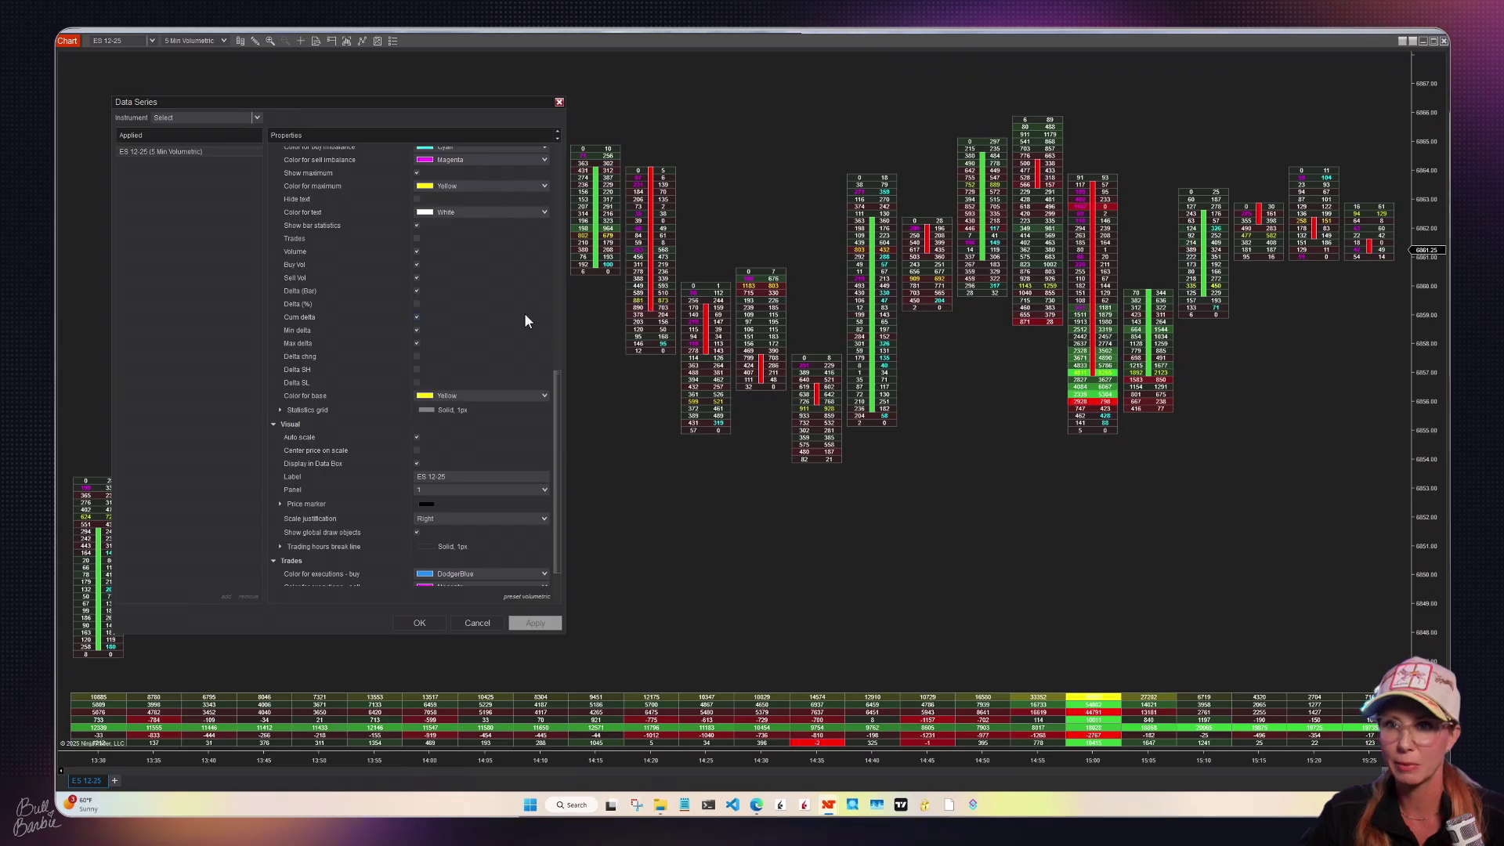
# Accept the data series settings with the trade execution options left as they are, and return to the chart.
pyautogui.scroll(-2, 445, 506)
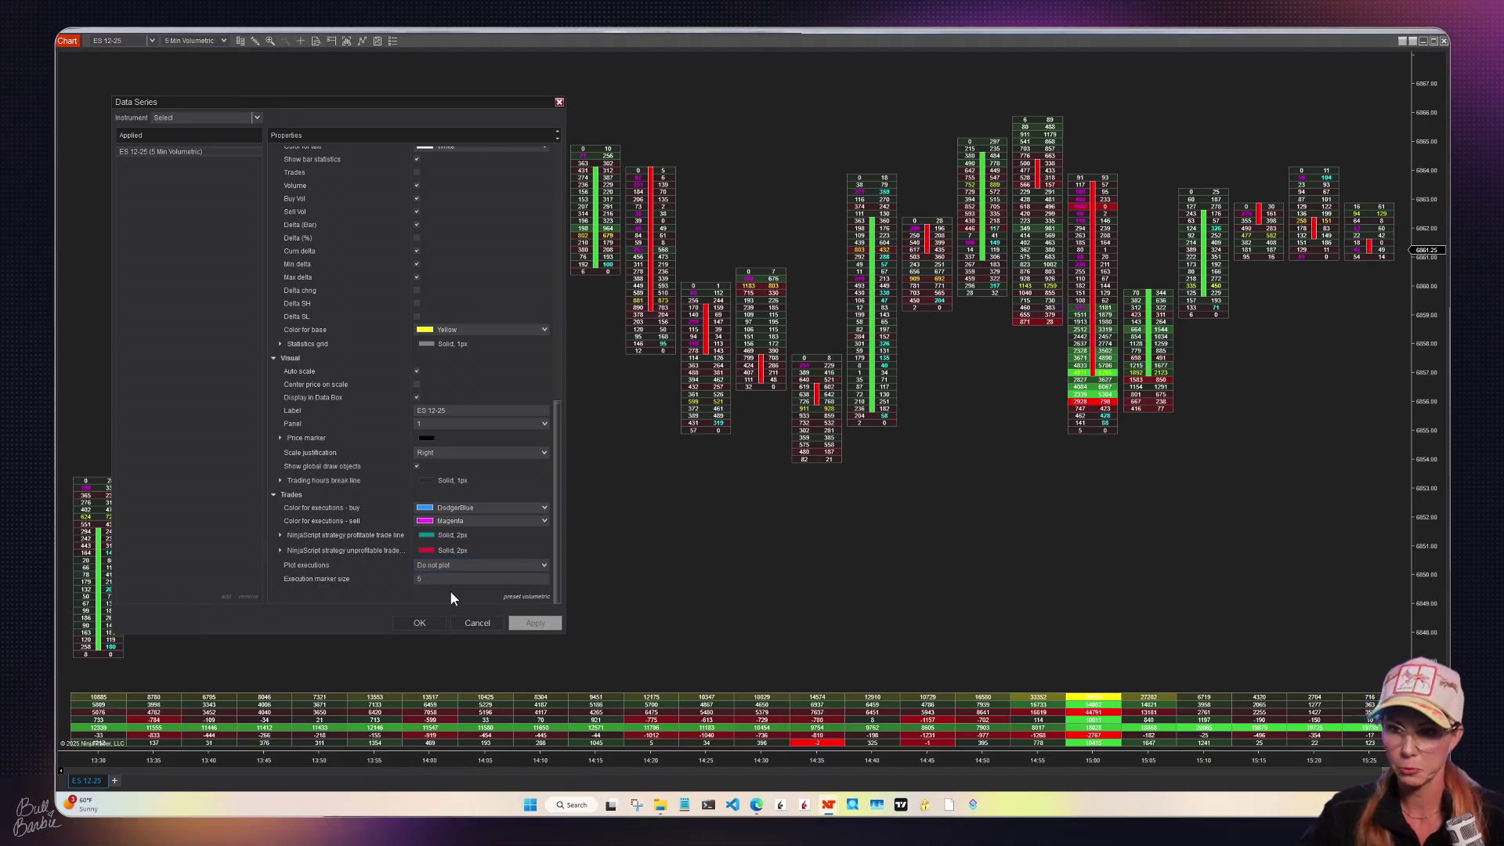
pyautogui.click(422, 622)
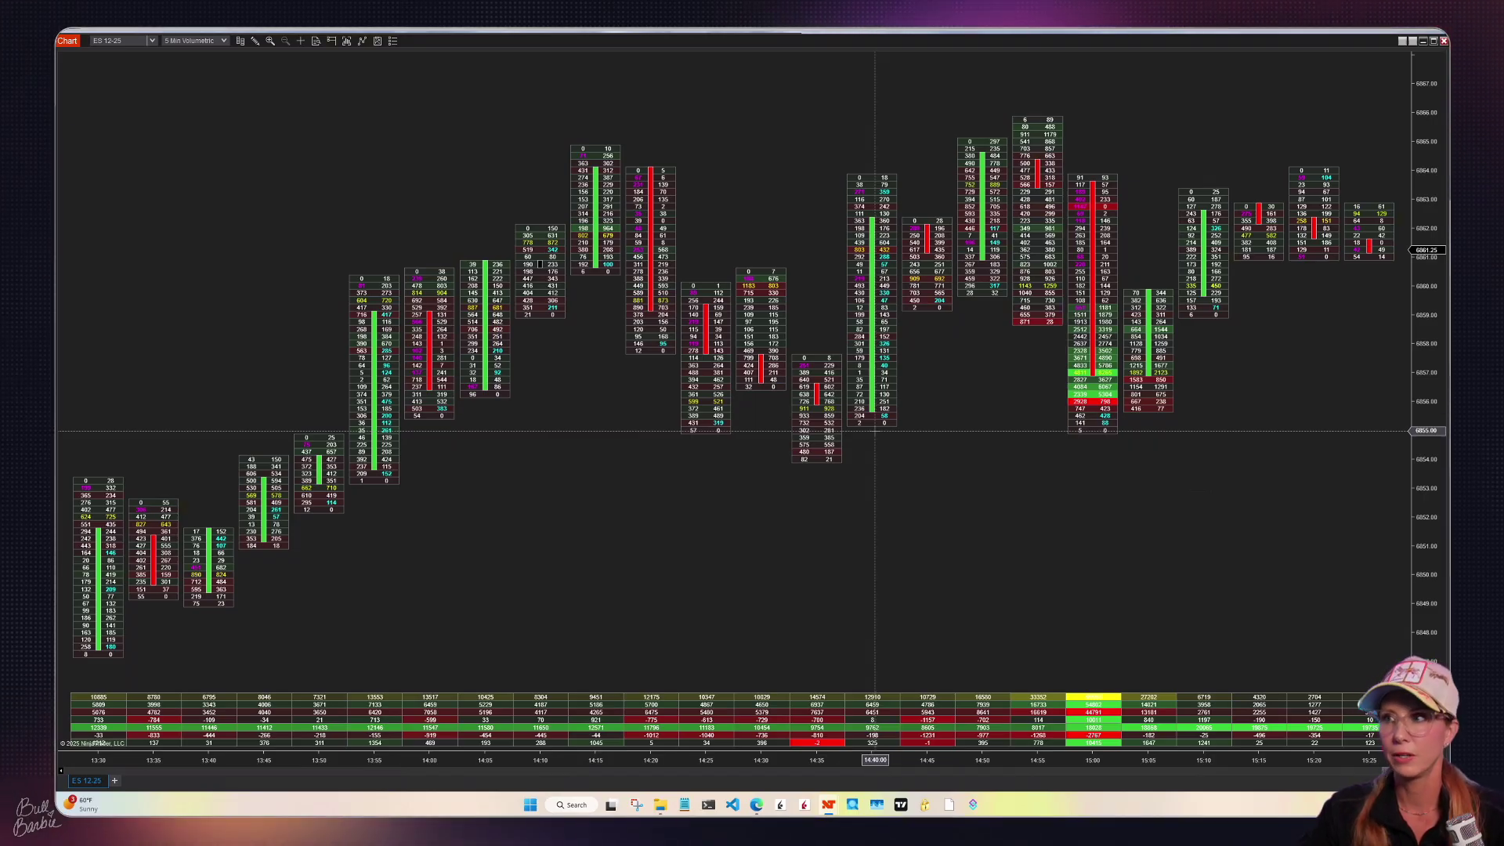
# Examine the earlier 5-minute footprint bars and their bar statistics, widening the bar spacing to read the bid and ask volumes.
pyautogui.scroll(-1, 875, 430)
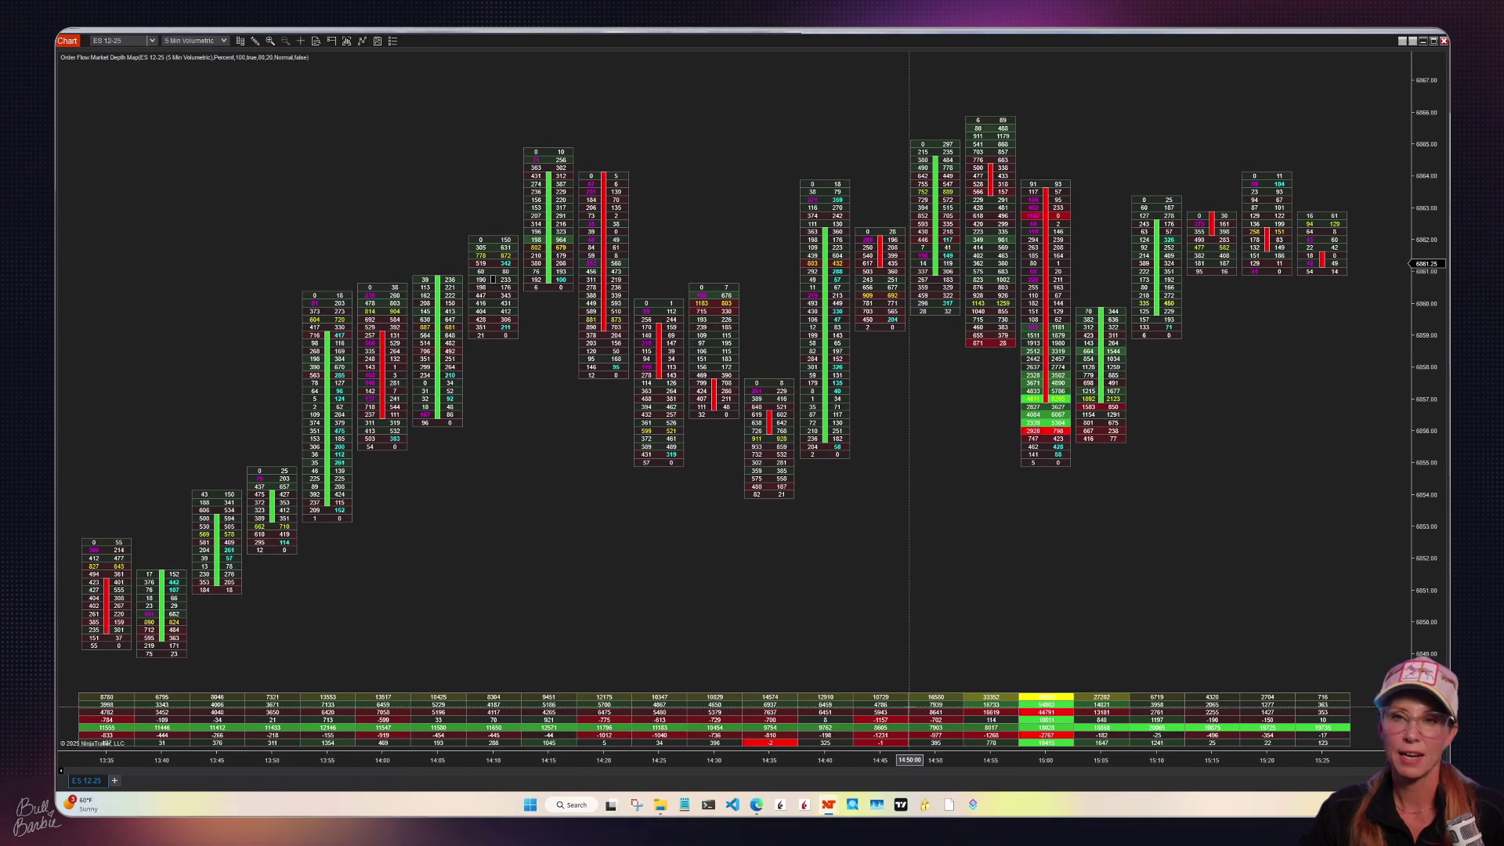
pyautogui.moveTo(559, 580); pyautogui.dragTo(1105, 535)
pyautogui.moveTo(255, 405); pyautogui.dragTo(1026, 348)
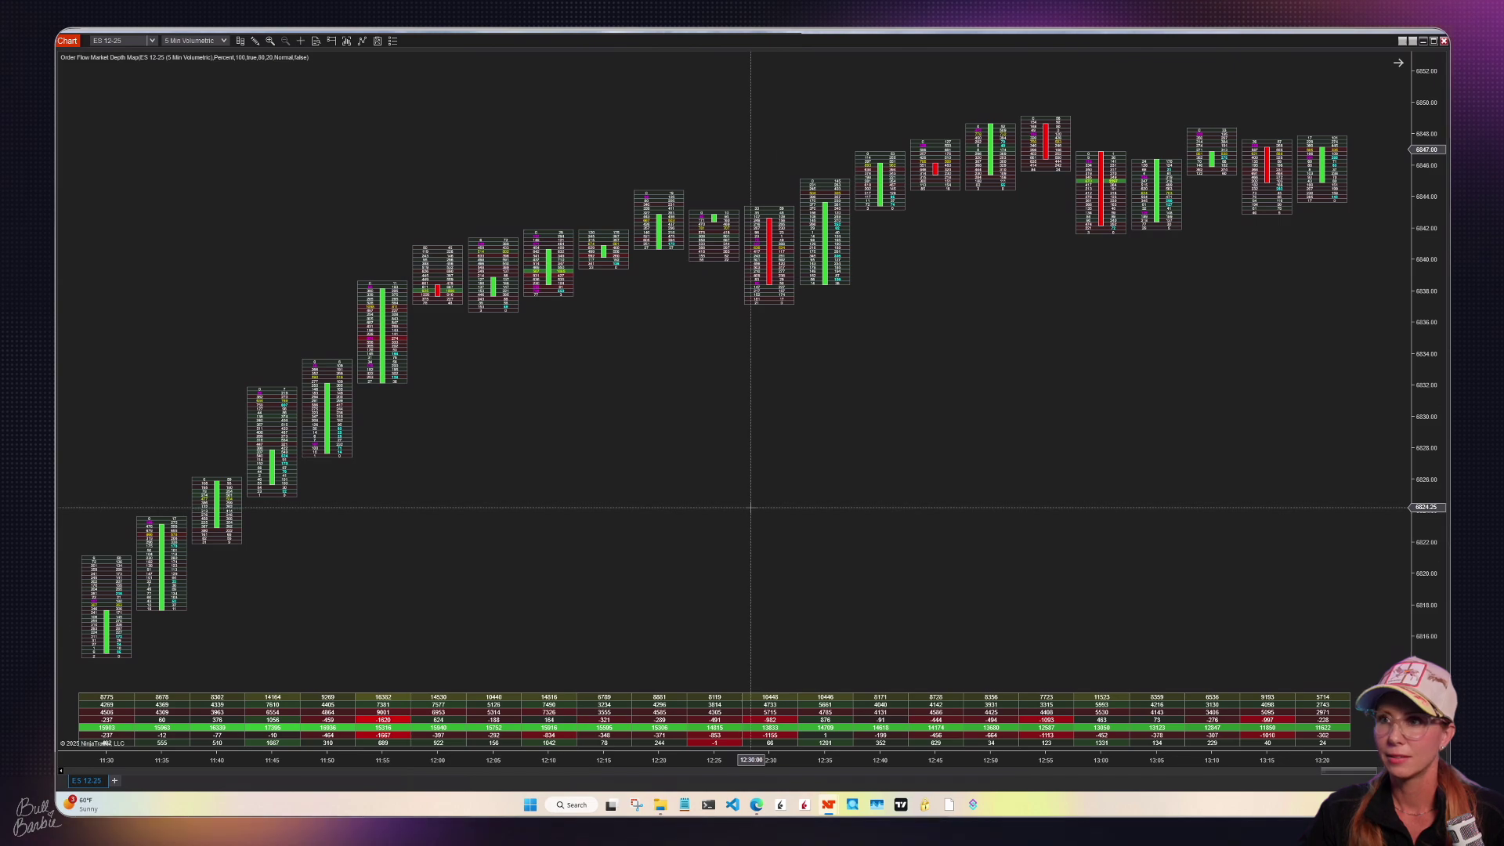
pyautogui.moveTo(1101, 453); pyautogui.dragTo(571, 565)
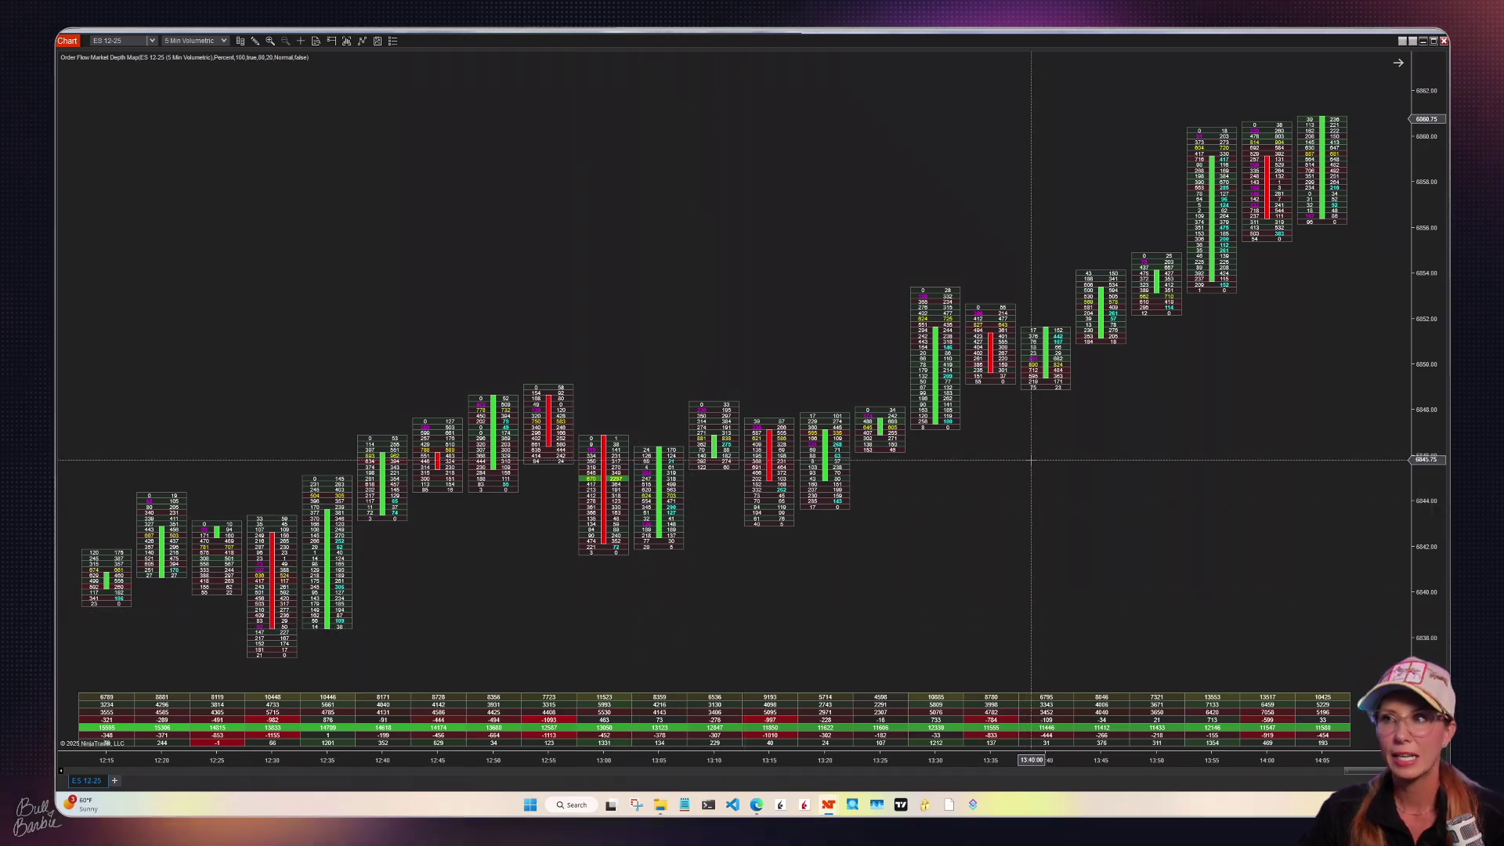
pyautogui.moveTo(439, 610); pyautogui.dragTo(1151, 486)
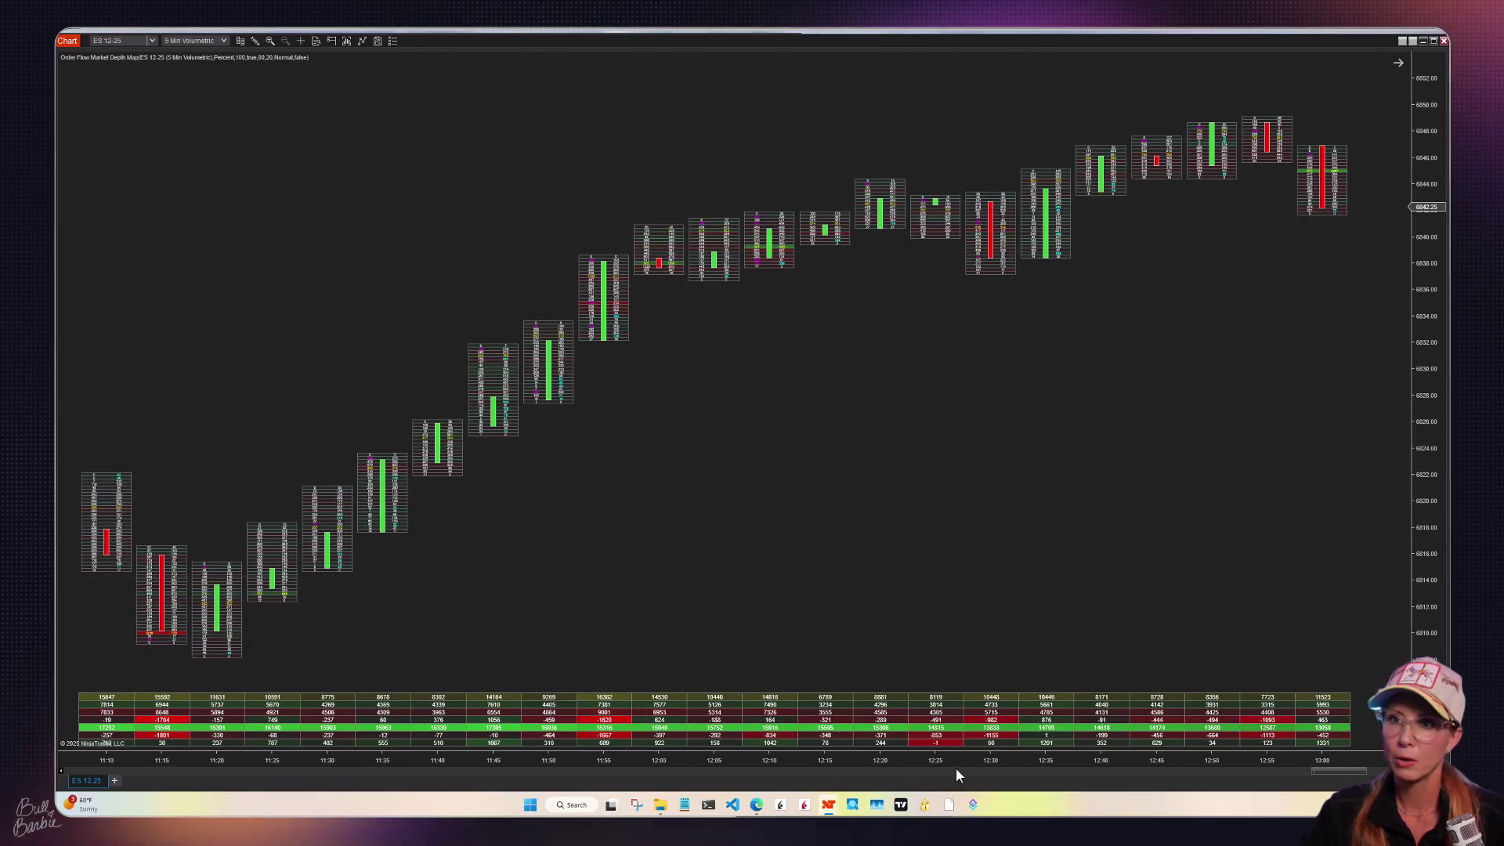
pyautogui.moveTo(955, 768); pyautogui.dragTo(655, 767)
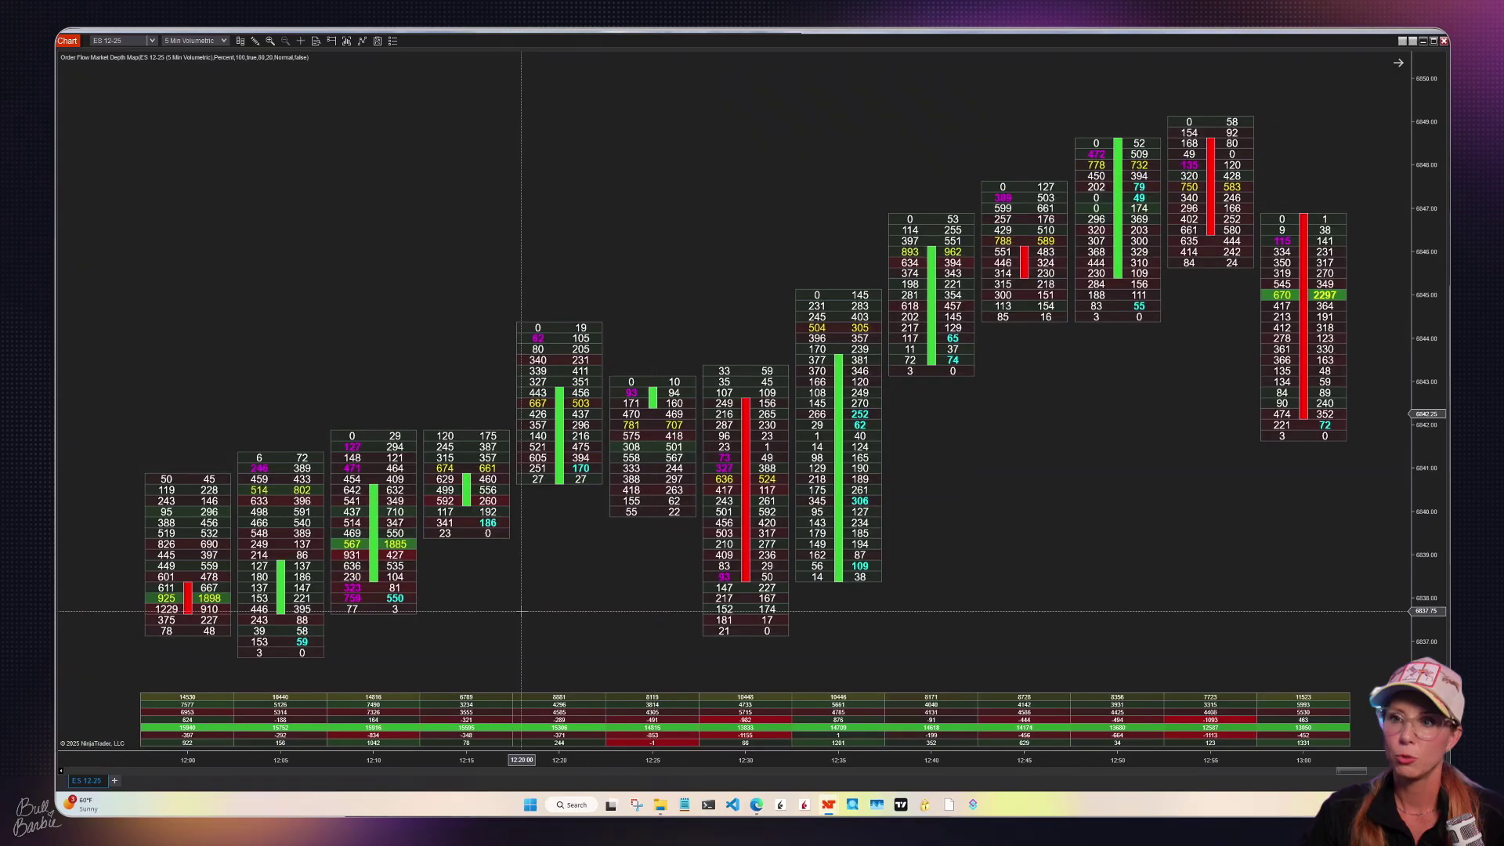
pyautogui.scroll(8, 710, 607)
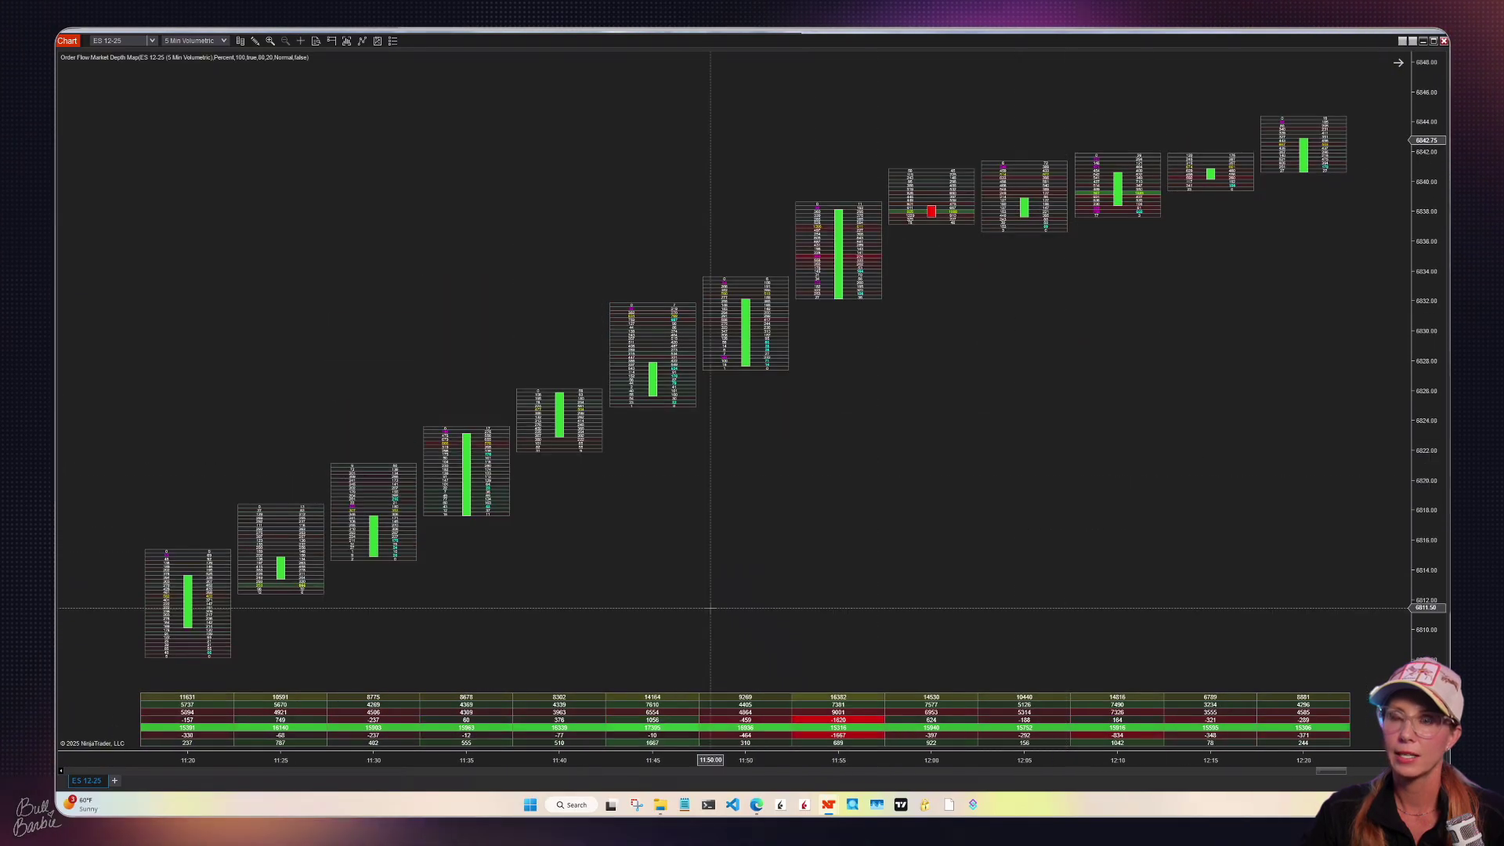
# Try wider and narrower bar spacing on the time axis, and go back to the 08:10 to 09:45 footprint bars.
pyautogui.scroll(6, 710, 607)
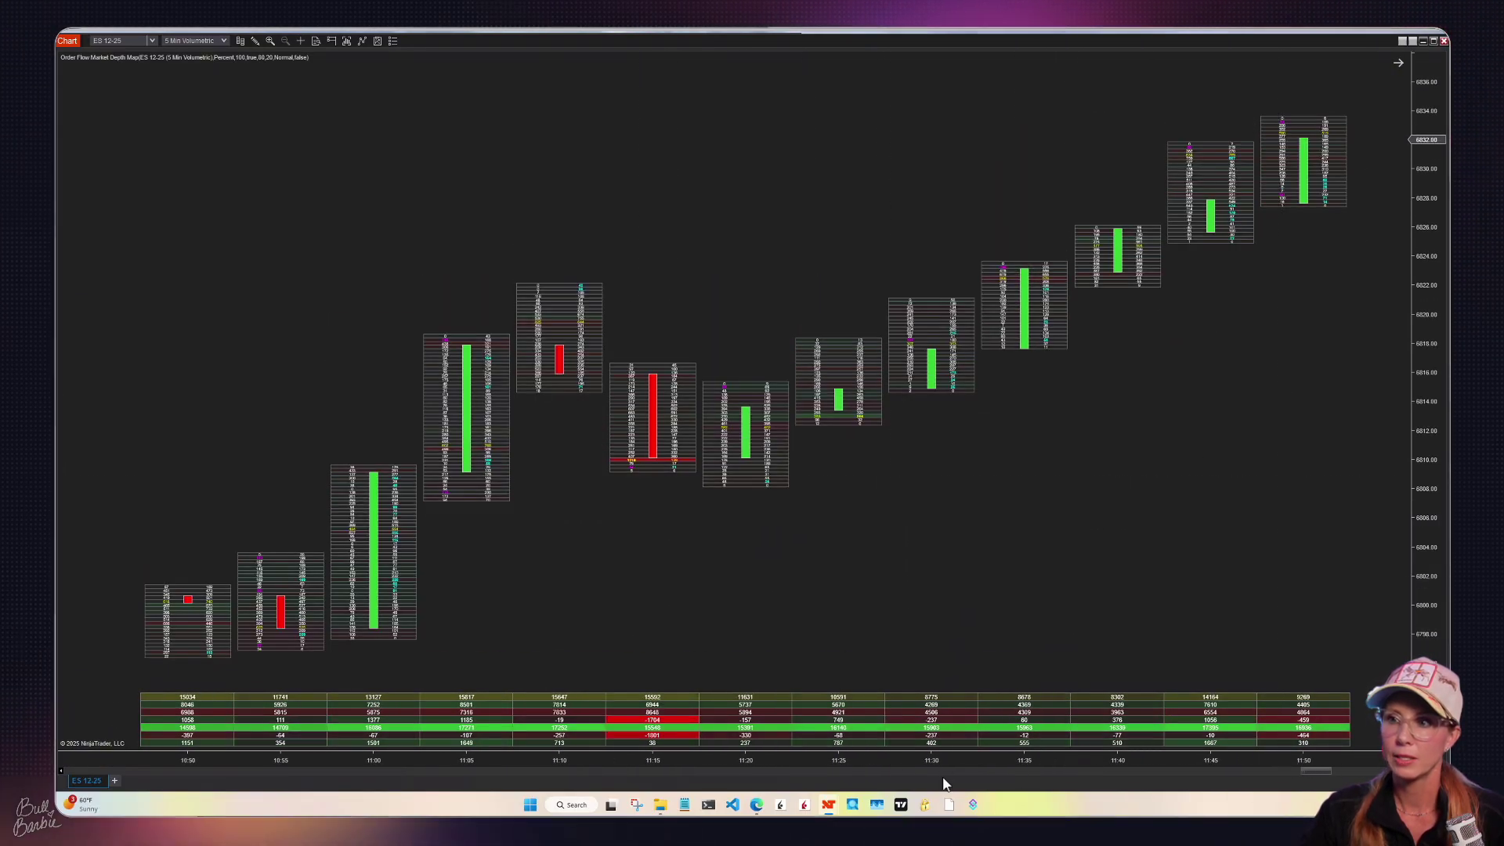
pyautogui.moveTo(922, 758); pyautogui.dragTo(873, 773)
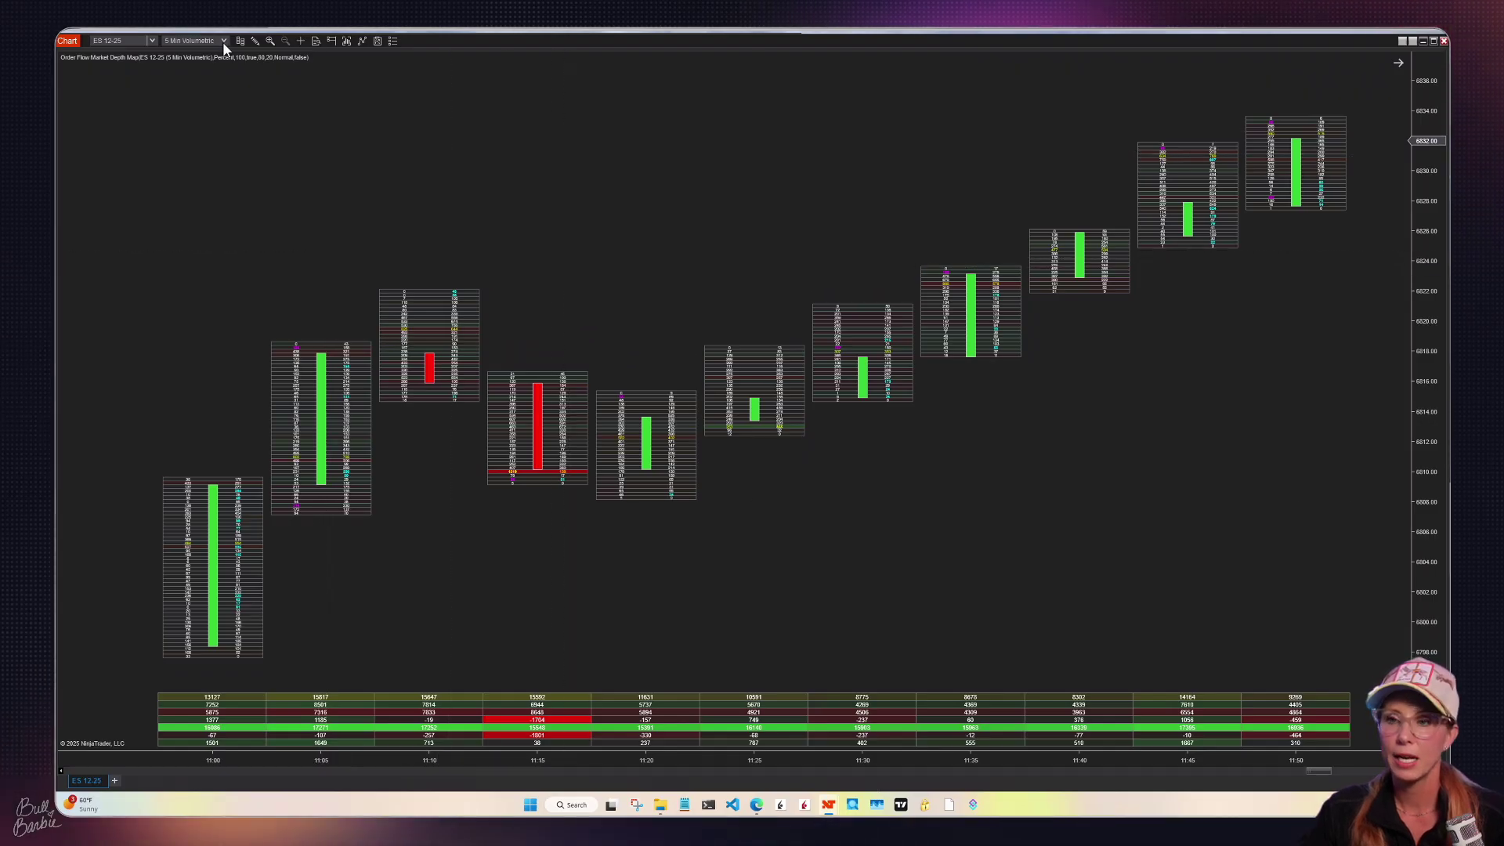
pyautogui.moveTo(809, 761); pyautogui.dragTo(936, 758)
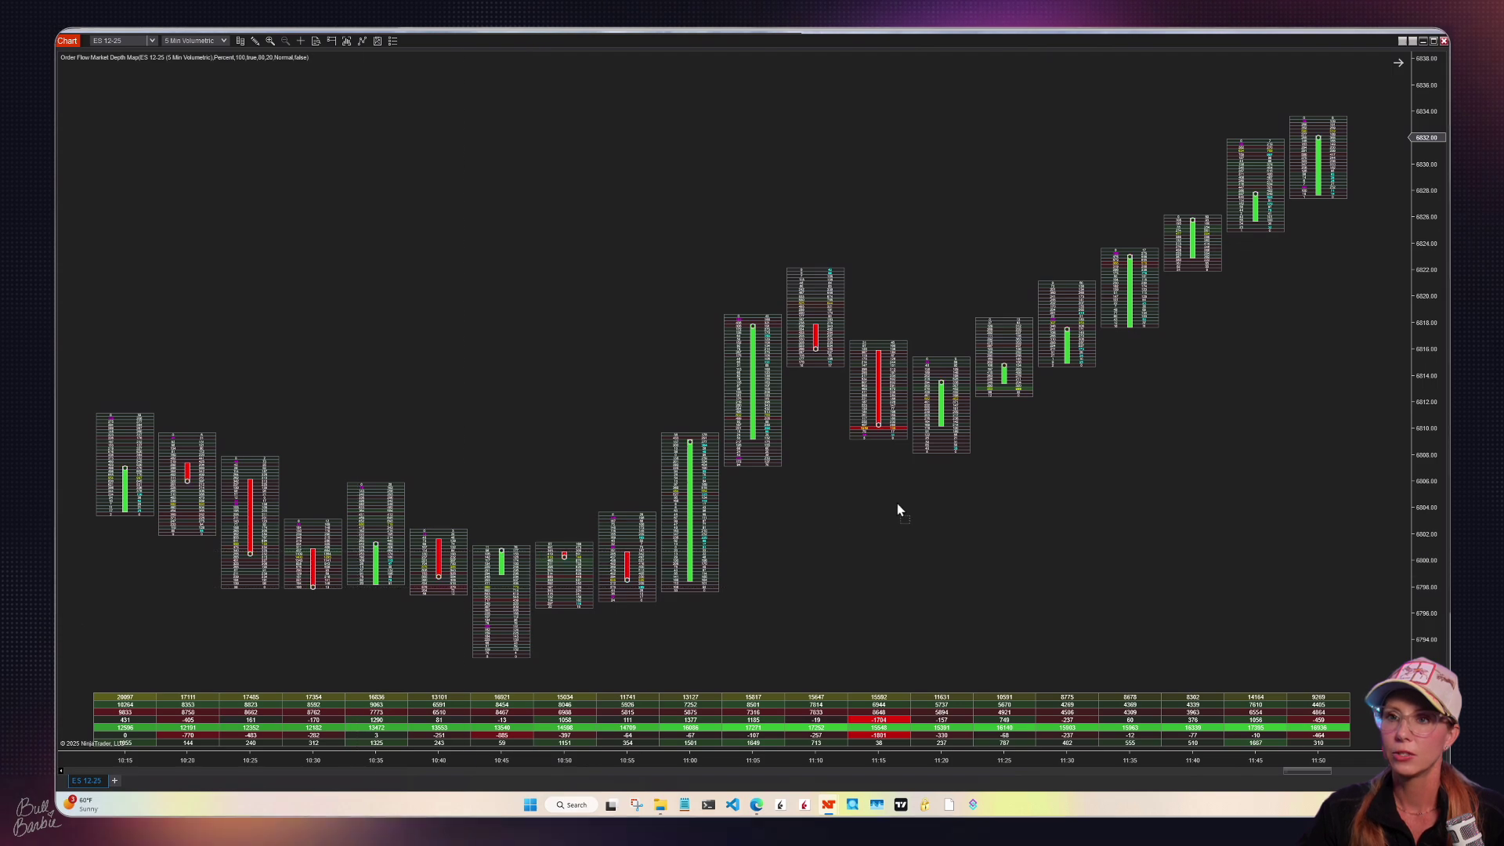
pyautogui.moveTo(275, 579); pyautogui.dragTo(1200, 585)
pyautogui.moveTo(397, 496); pyautogui.dragTo(1125, 510)
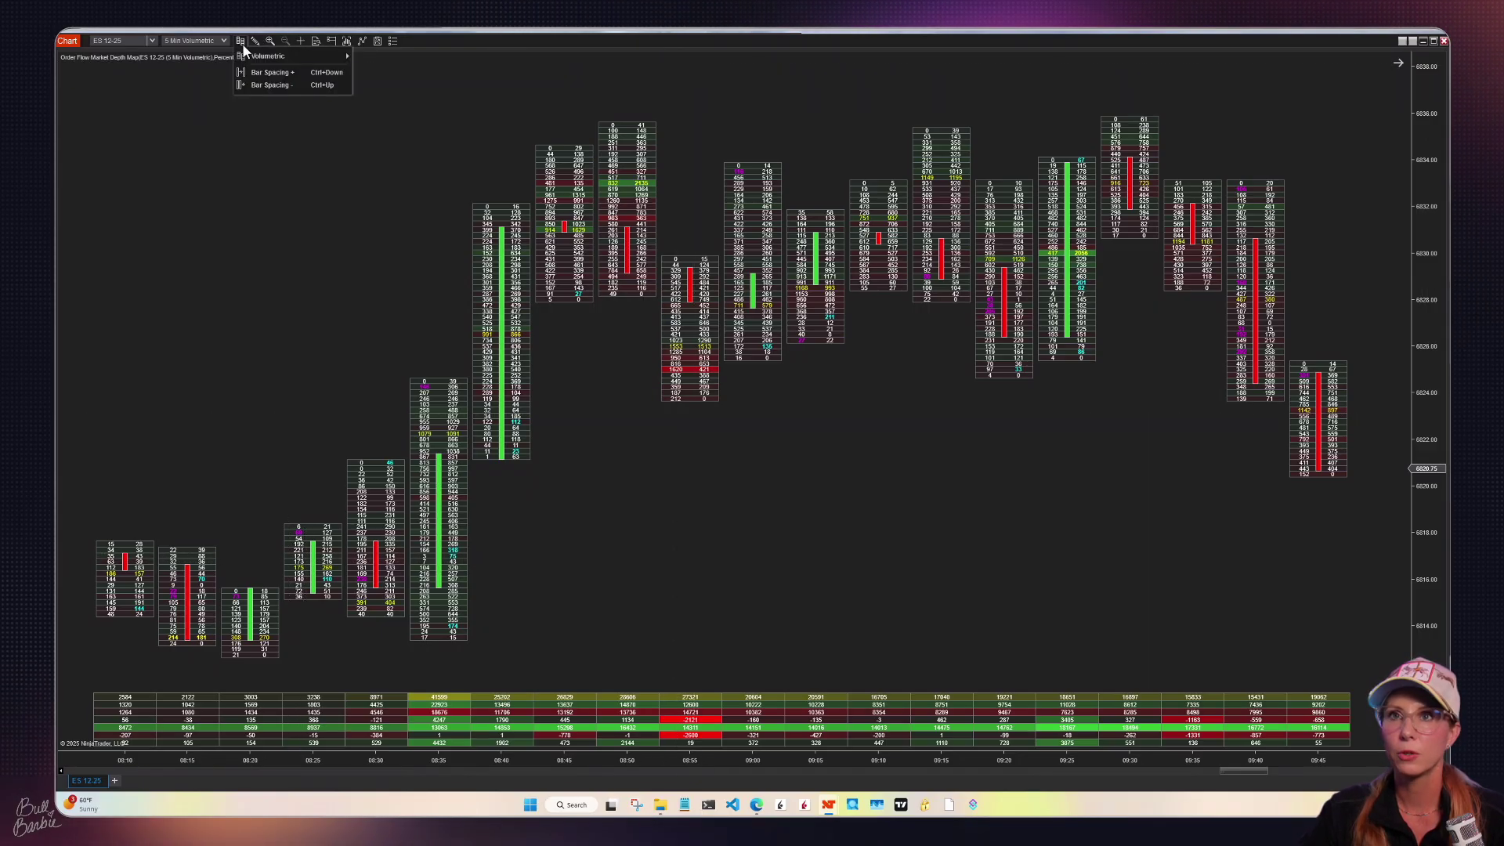
# Reduce the chart's bar spacing by two increments, and compress the time axis slightly further to fit bars from 07:30 to 09:45.
pyautogui.click(270, 85)
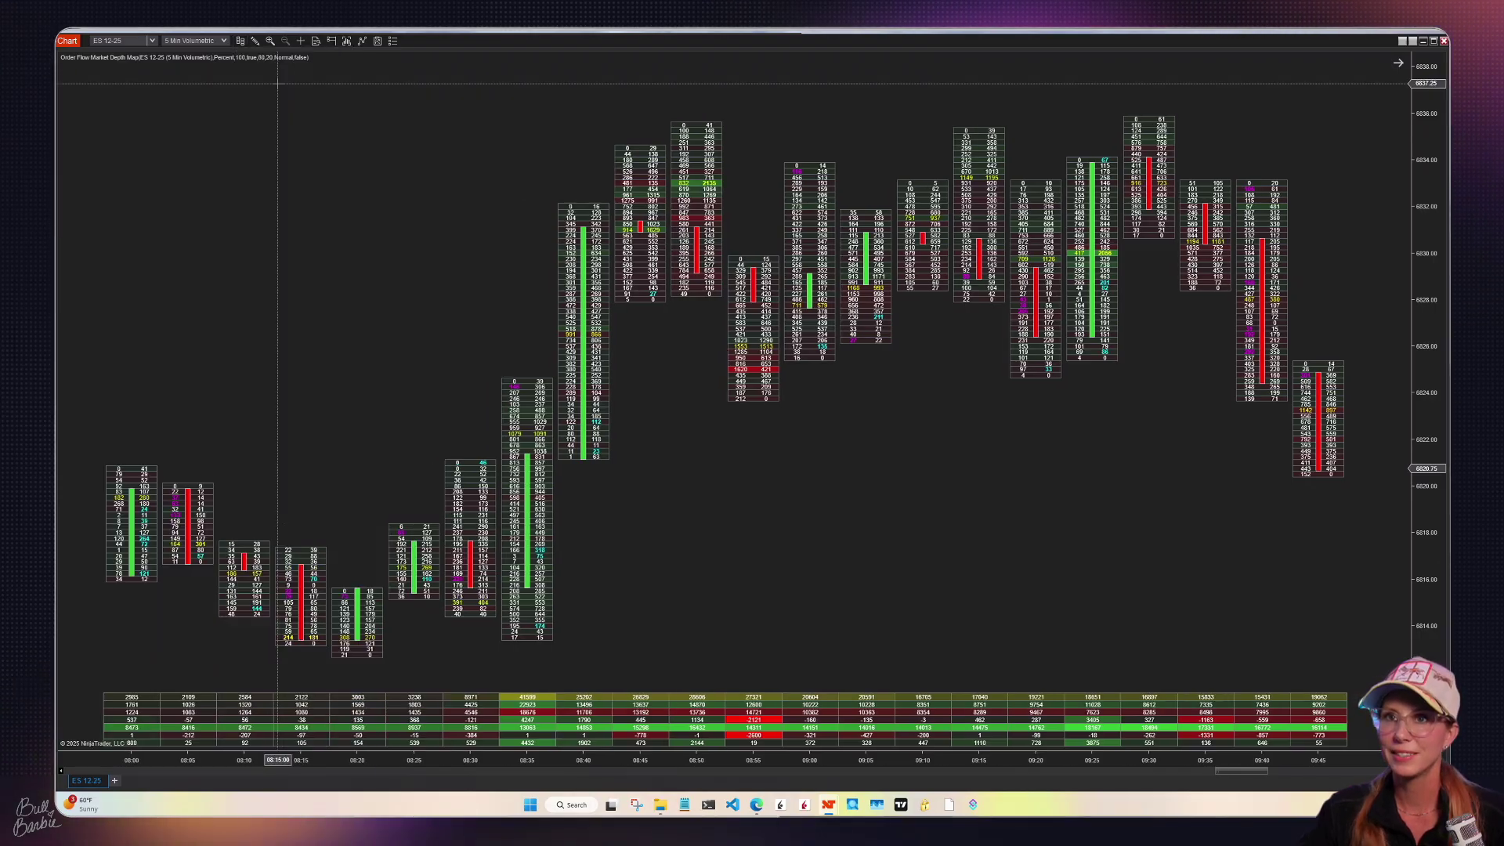
pyautogui.click(246, 41)
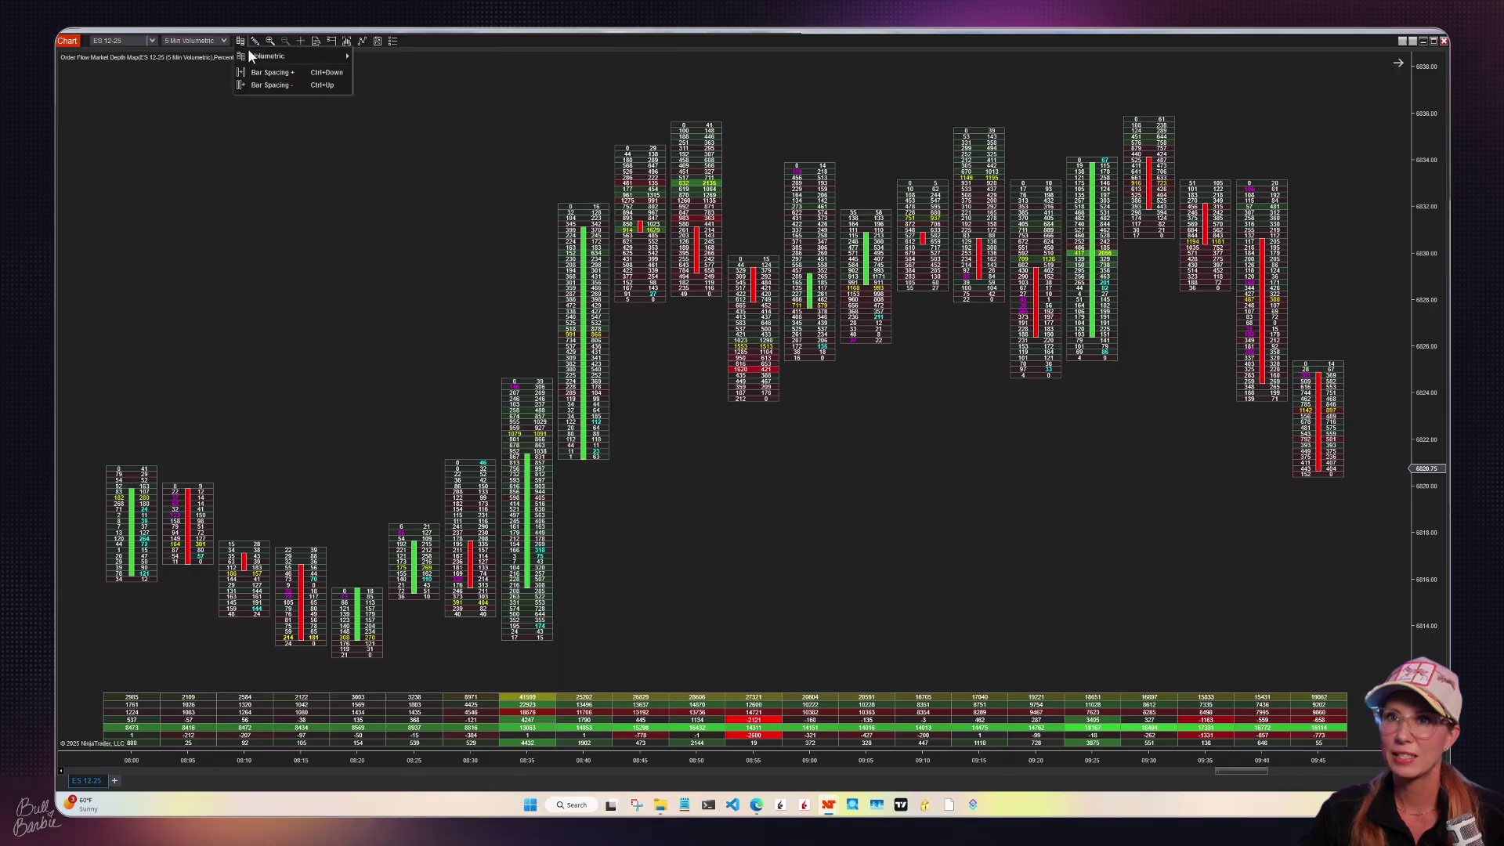
pyautogui.click(262, 85)
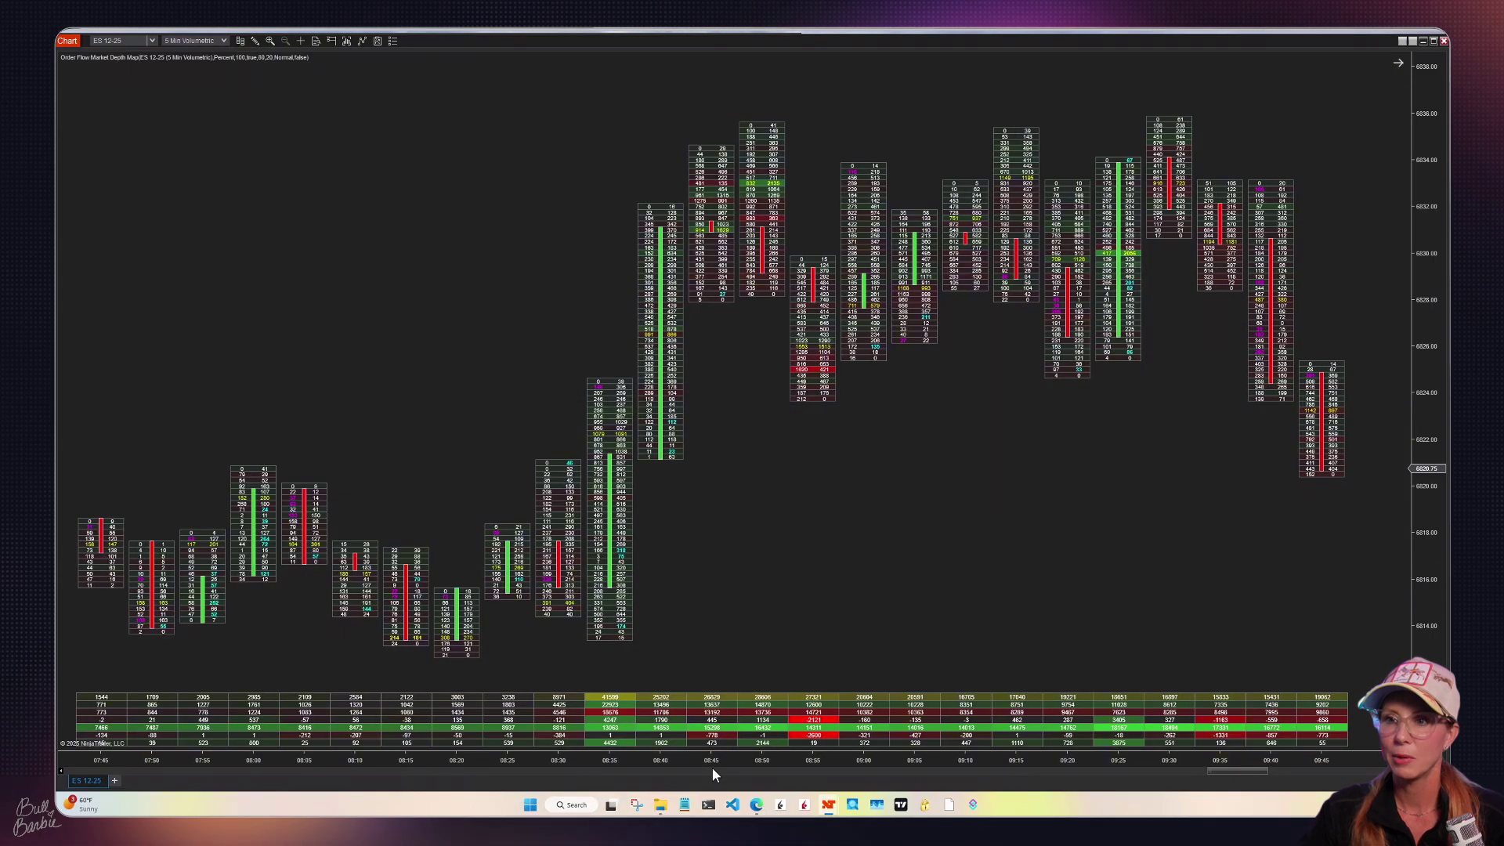
pyautogui.moveTo(510, 760); pyautogui.dragTo(544, 763)
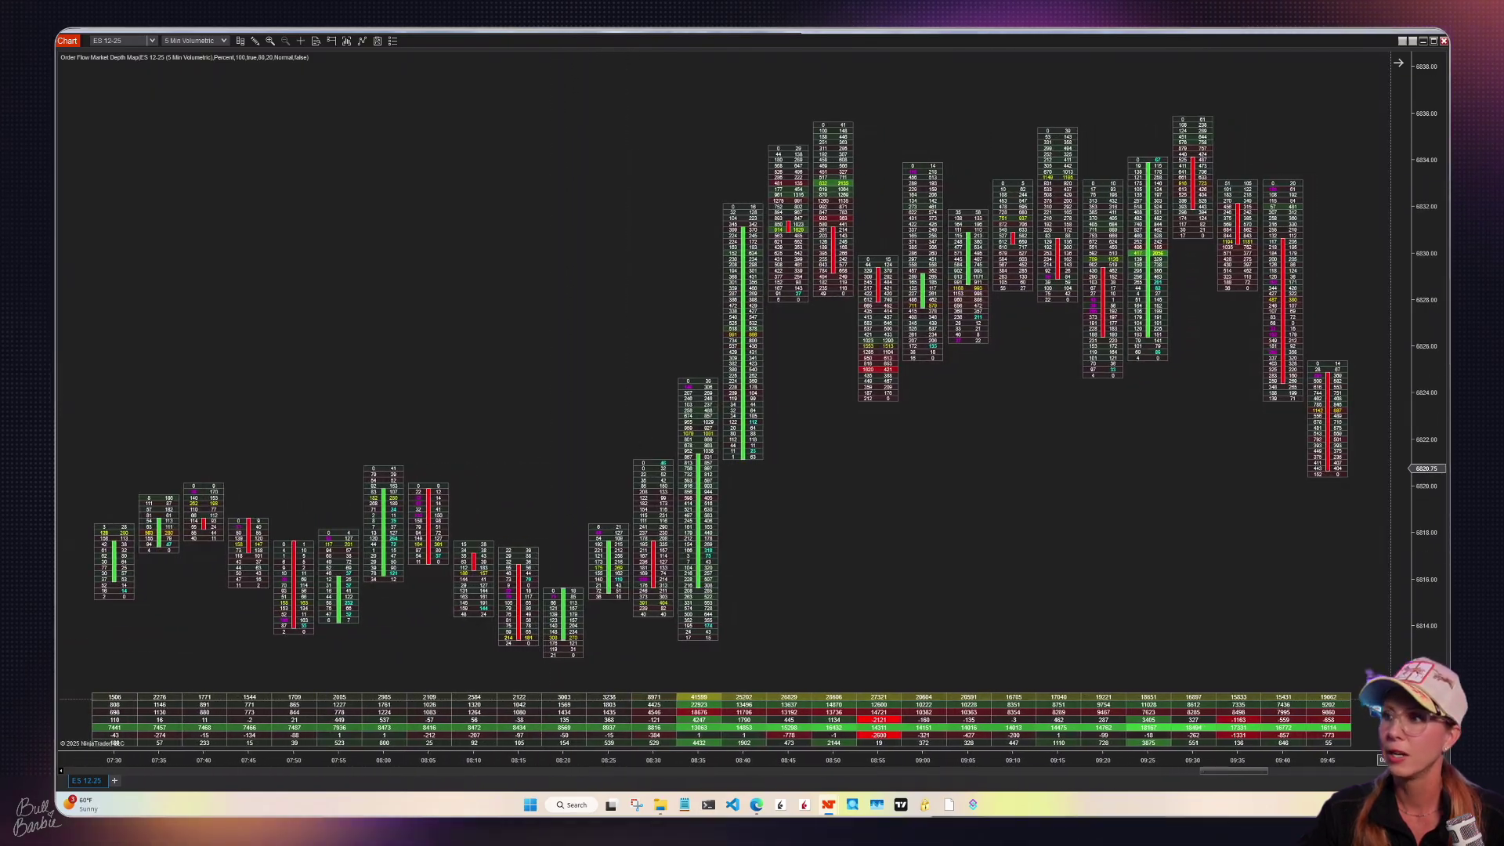
# Try a slight manual rescale of the price axis, and restore its automatic scaling.
pyautogui.moveTo(1429, 637)
pyautogui.mouseDown()
pyautogui.moveTo(1422, 490)
pyautogui.moveTo(1418, 636)
pyautogui.mouseUp()
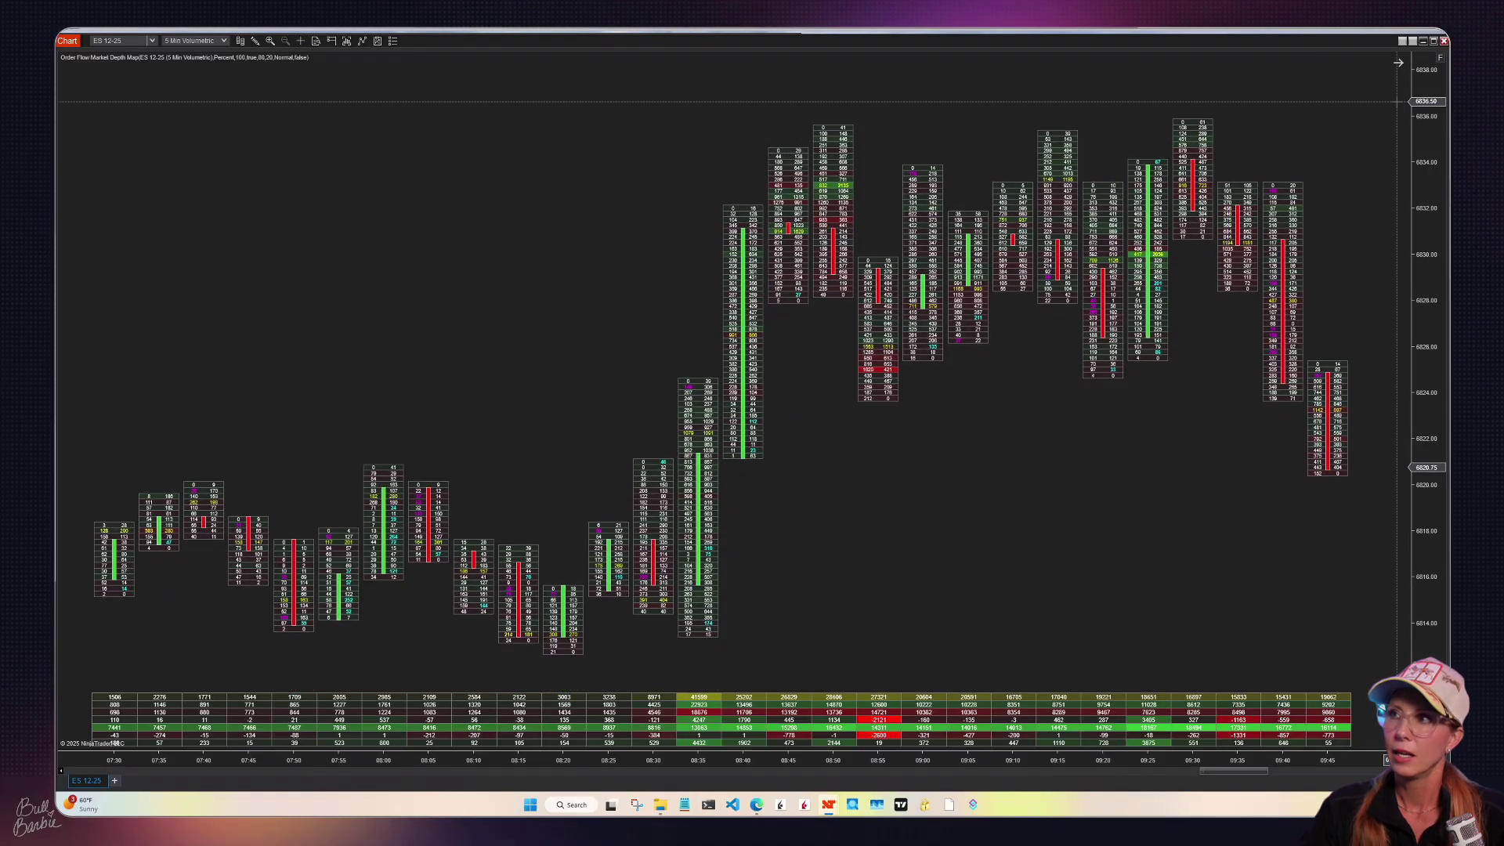
pyautogui.moveTo(1439, 55); pyautogui.dragTo(1440, 62)
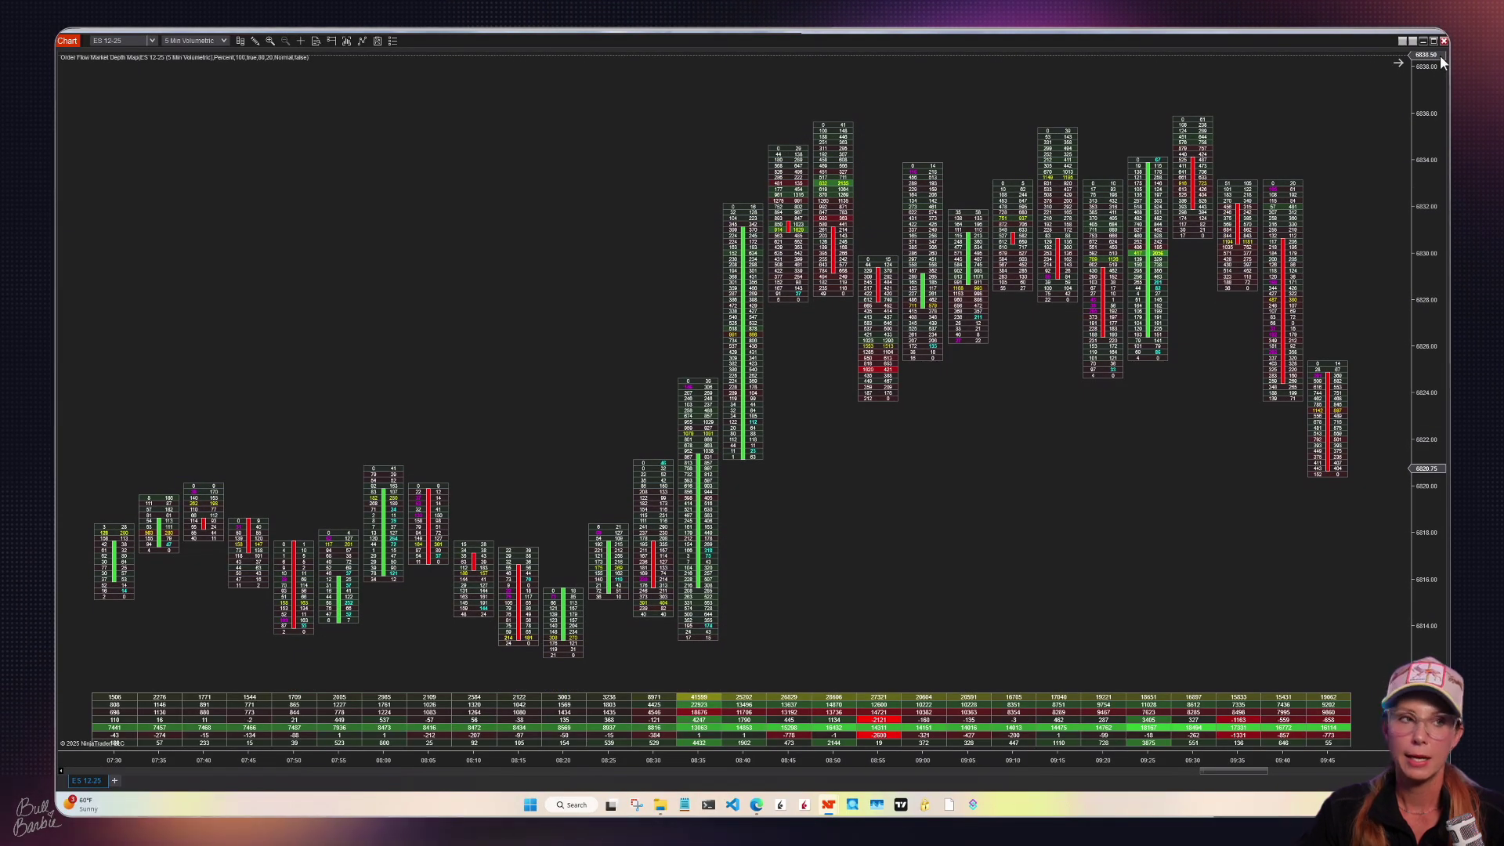